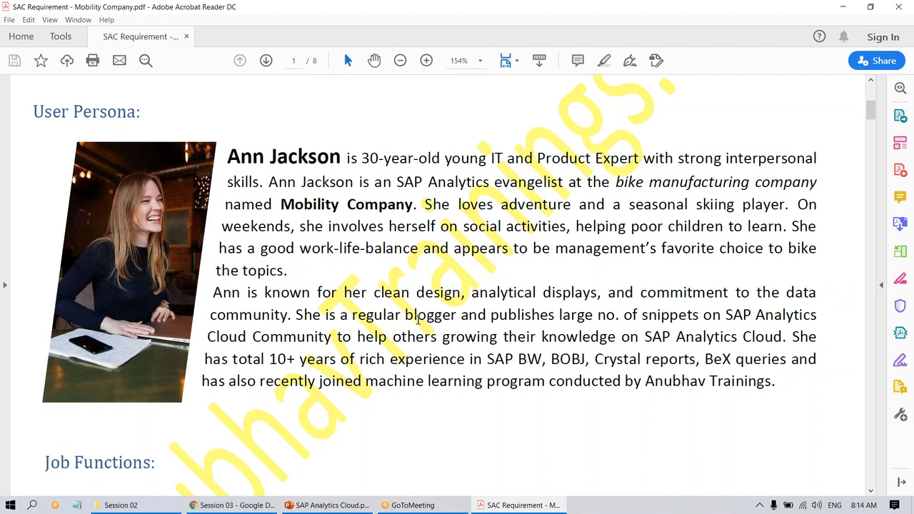
- Read the Business Story section on page 2, selecting the passages about clearer insight into operations and the provided sales data set
scroll(420, 328, "down", 10)
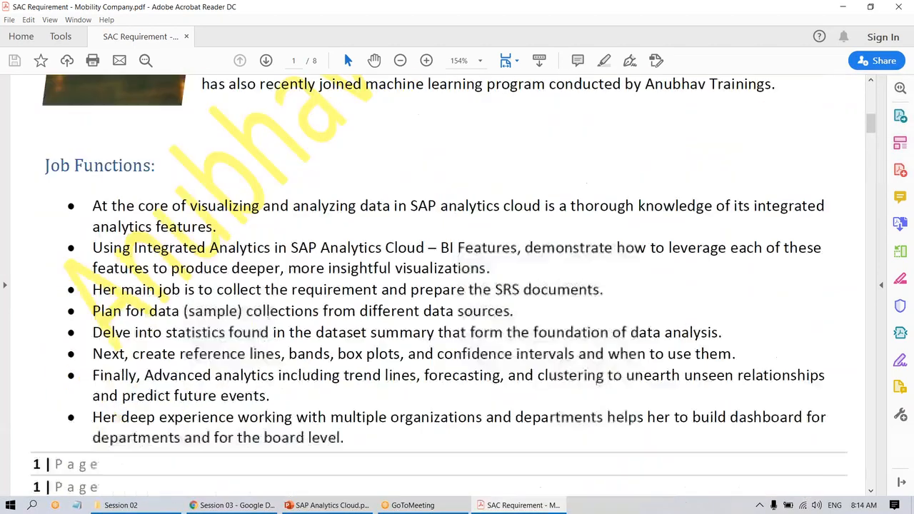
scroll(82, 284, "down", 5)
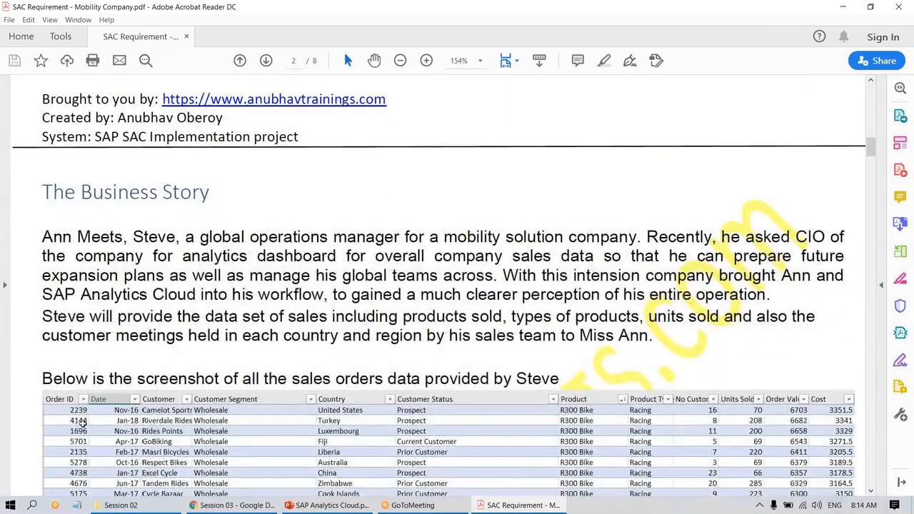
scroll(439, 285, "up", 2)
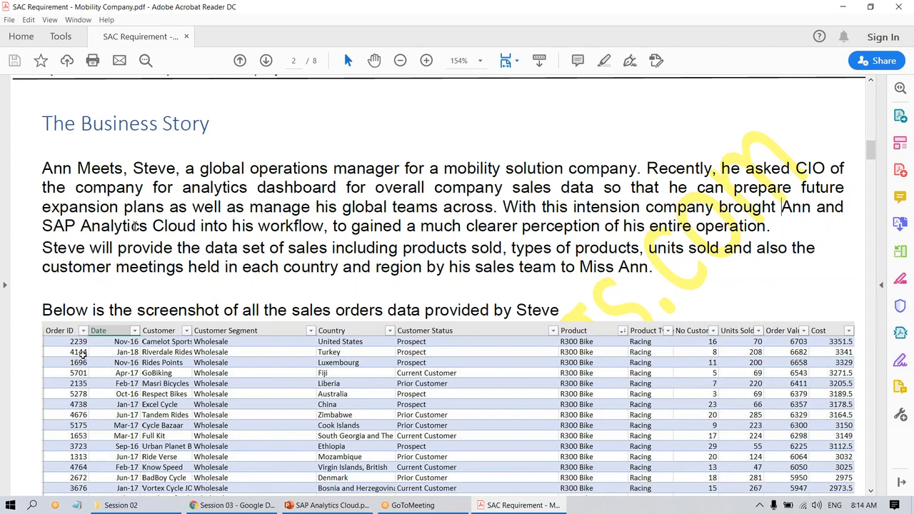
left_click_drag(332, 226, 743, 227)
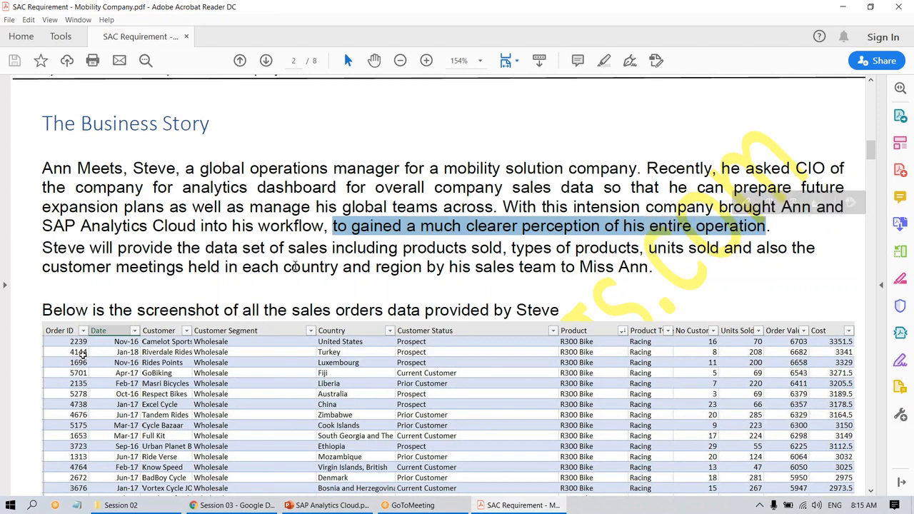
left_click(87, 261)
left_click_drag(43, 248, 265, 250)
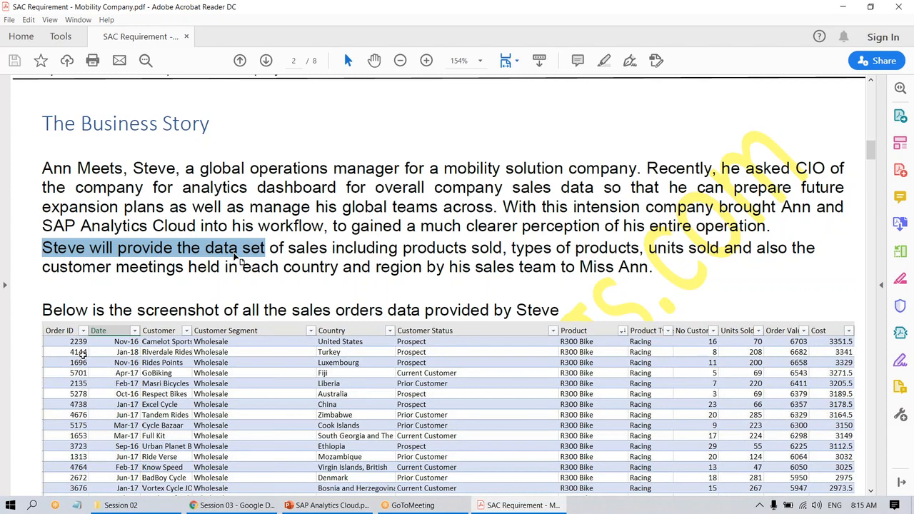
left_click(288, 249)
left_click_drag(269, 248, 651, 268)
left_click(648, 267)
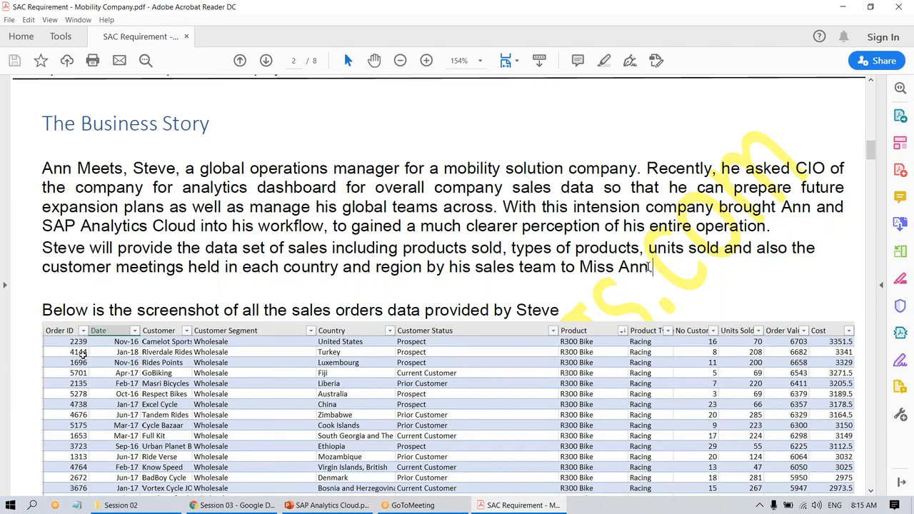
- Examine the Order ID, Date, Customer, Customer Segment, Country and Customer Status columns in the sales orders table below the Business Story
scroll(346, 337, "down", 1)
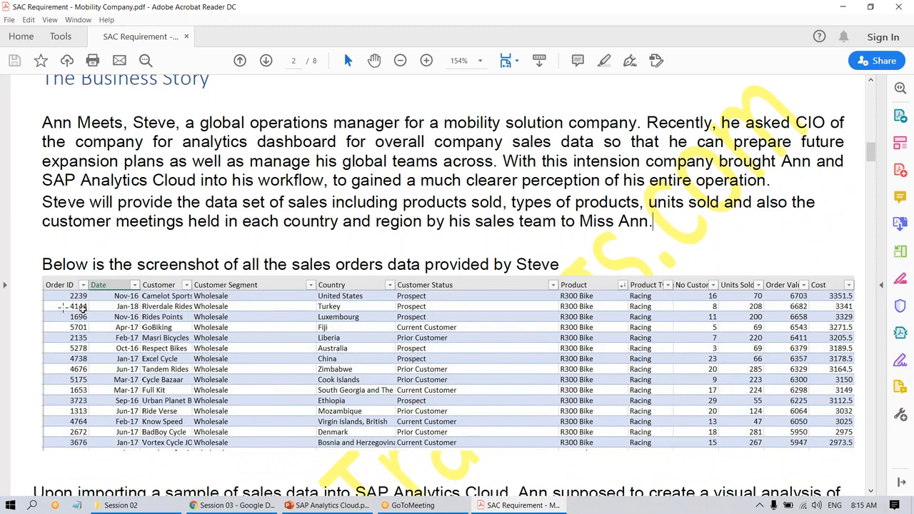
left_click_drag(43, 293, 93, 464)
left_click(105, 292)
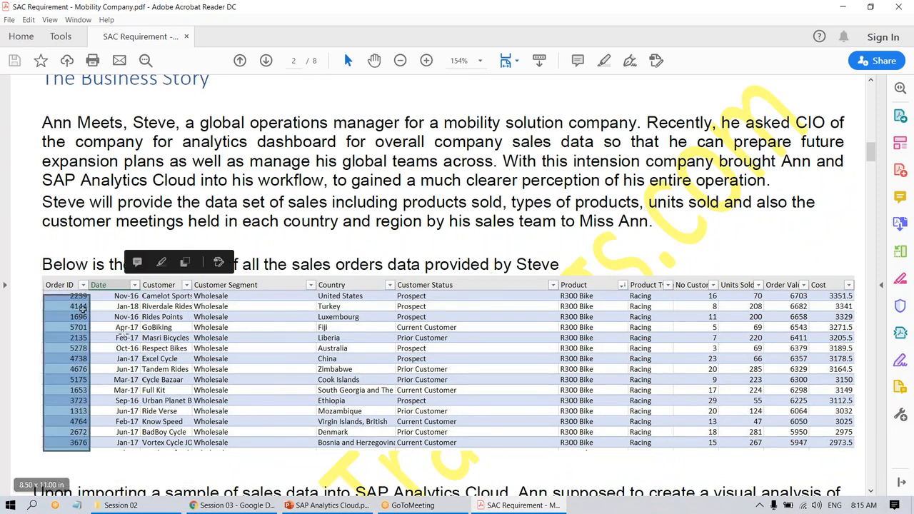
left_click(105, 293)
left_click_drag(98, 293, 140, 449)
double_click(172, 370)
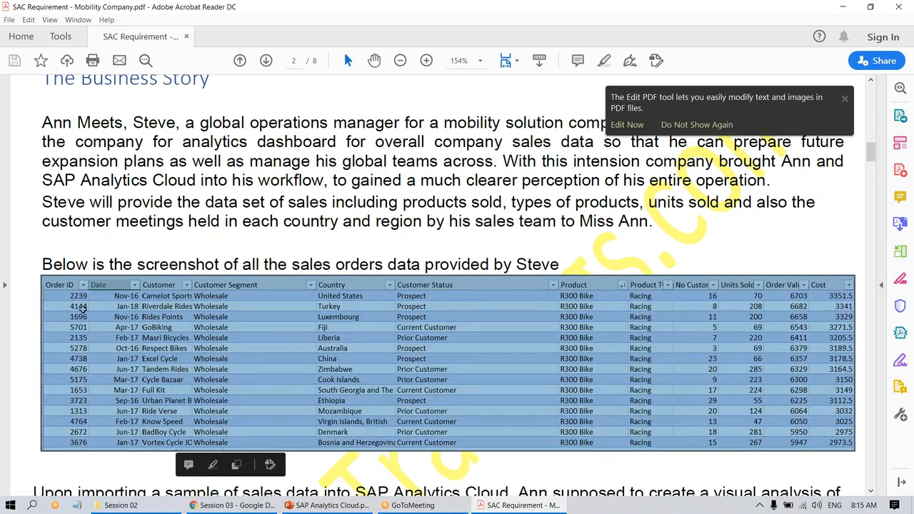
left_click_drag(141, 291, 194, 463)
left_click(155, 460)
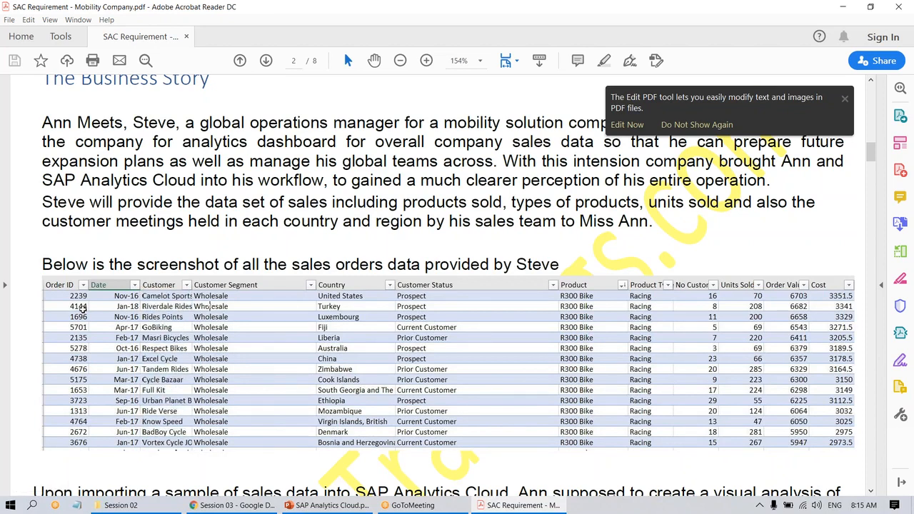
left_click_drag(196, 285, 243, 452)
left_click_drag(325, 295, 365, 369)
left_click(365, 369)
left_click(354, 297)
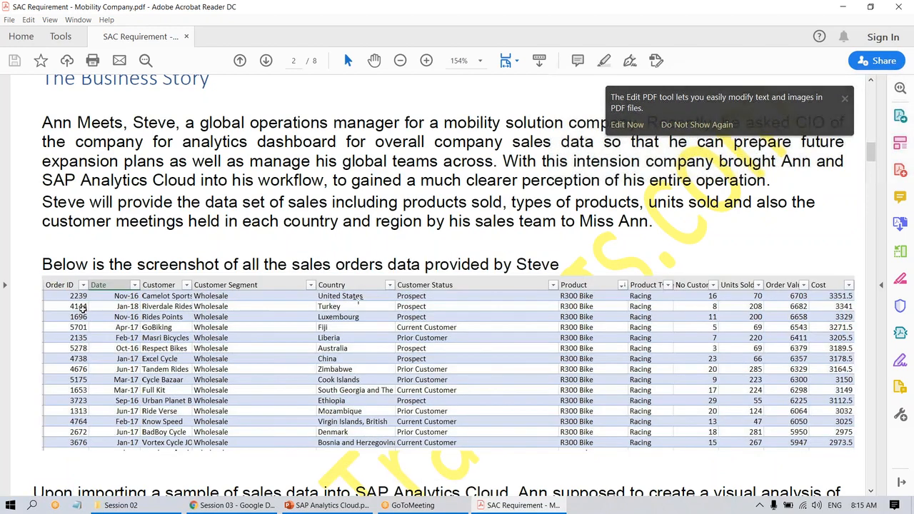
left_click_drag(398, 285, 489, 448)
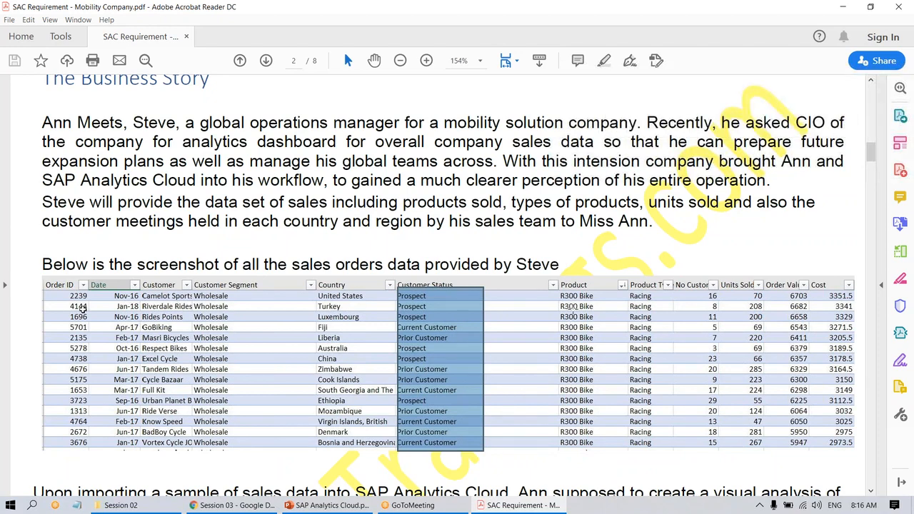
- Examine the Product, Product Type, customer number, Units Sold, Order Value and Cost columns of the sales orders table one by one
left_click_drag(561, 288, 631, 457)
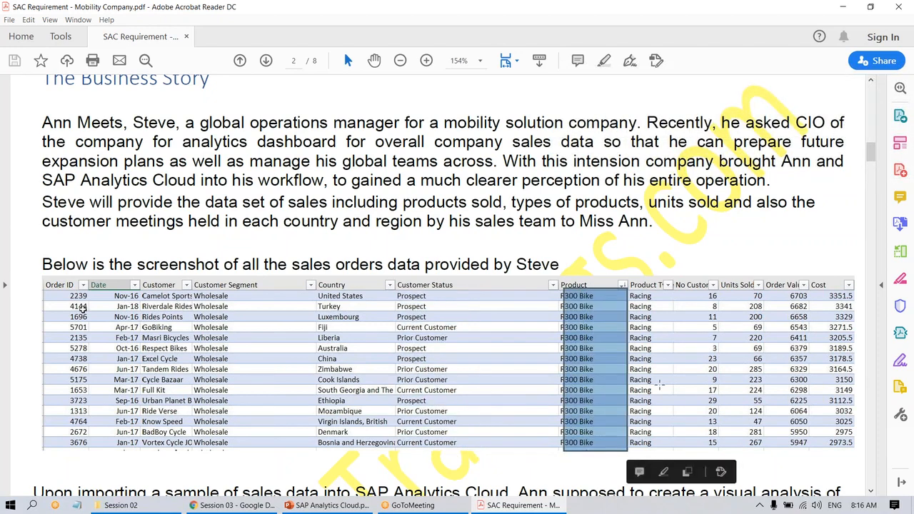
left_click_drag(664, 291, 618, 452)
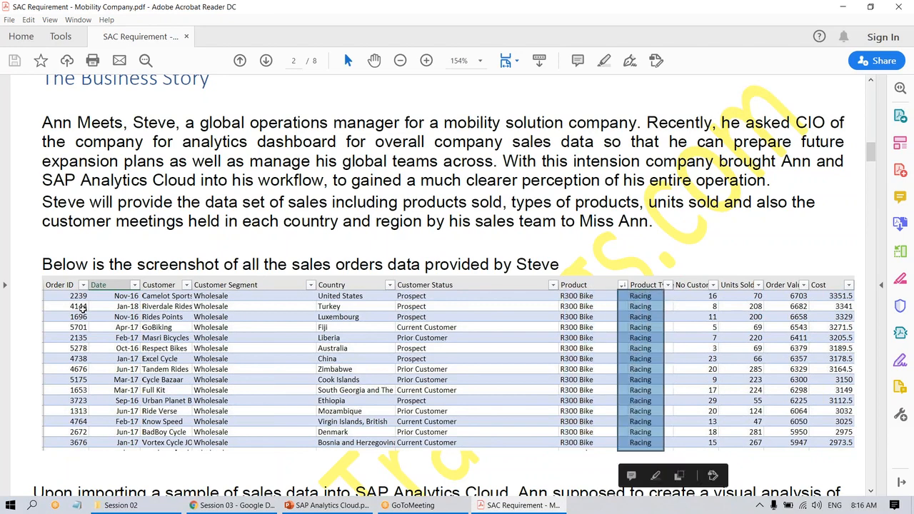
left_click_drag(686, 291, 724, 459)
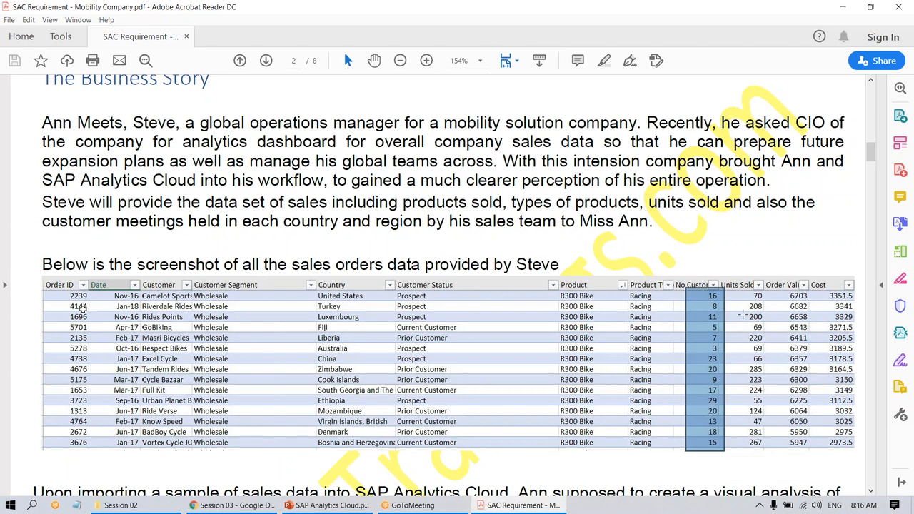
left_click_drag(734, 288, 765, 468)
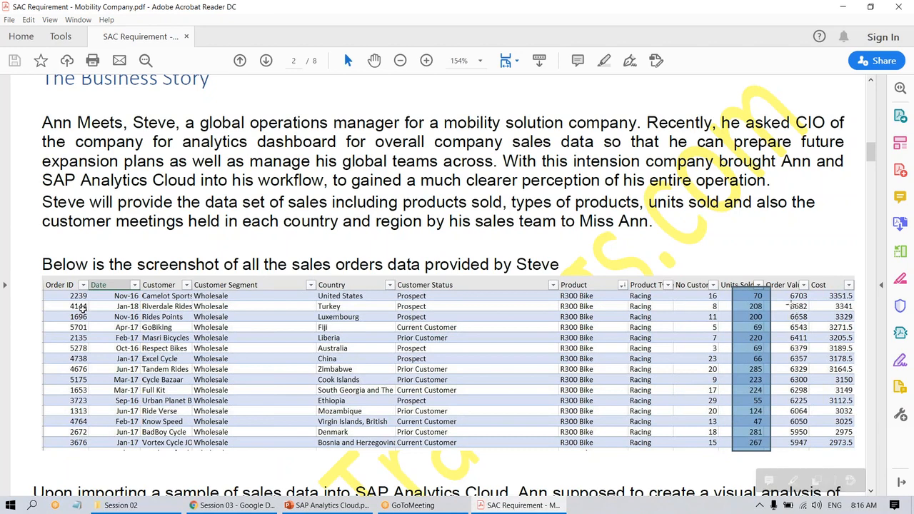
left_click_drag(777, 291, 811, 461)
left_click_drag(824, 287, 860, 461)
left_click(829, 303)
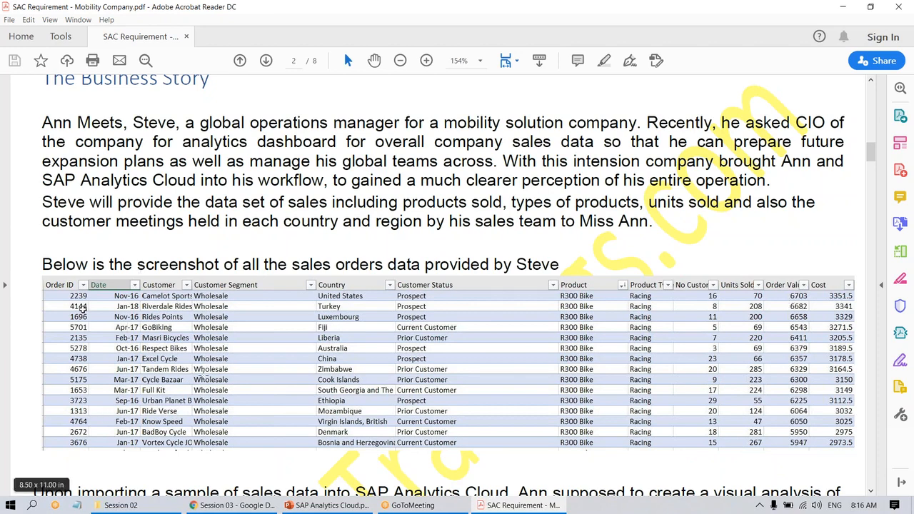
- Open Sales_Data.xlsx from the Session 02 folder in Excel and maximize the workbook window
left_click(669, 20)
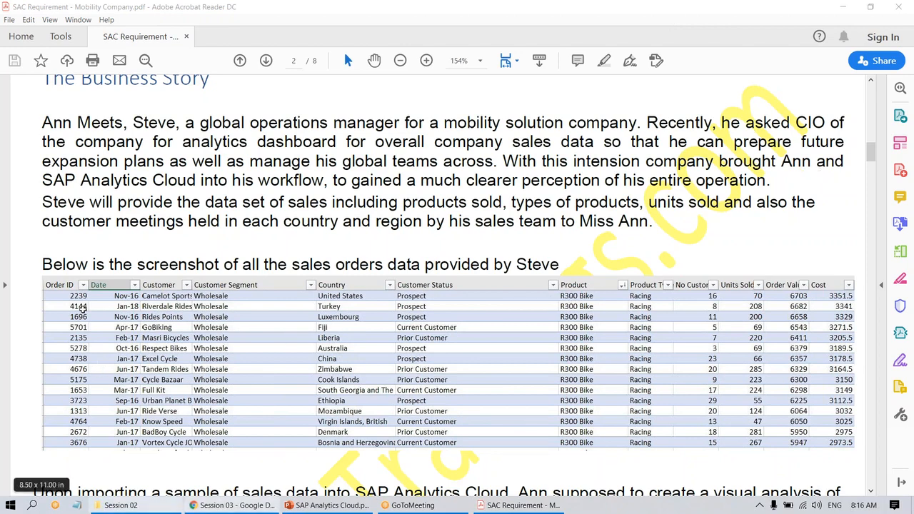
left_click(121, 506)
double_click(165, 96)
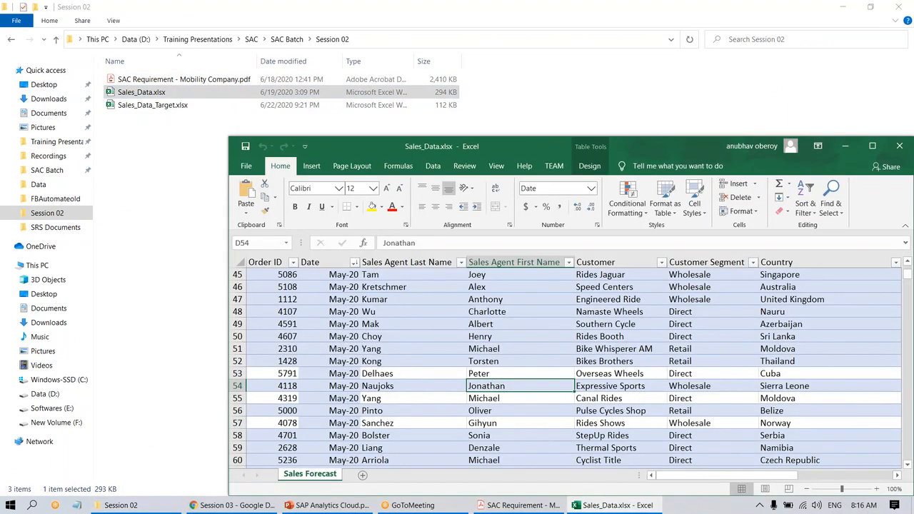
double_click(643, 150)
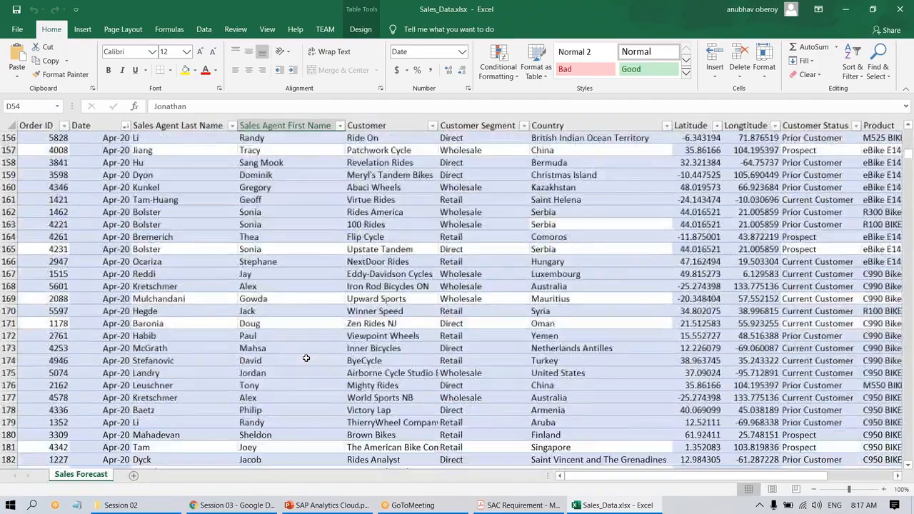
- Look through the Sales Forecast rows down to the last Order ID record and return to the header row
scroll(306, 358, "down", 20)
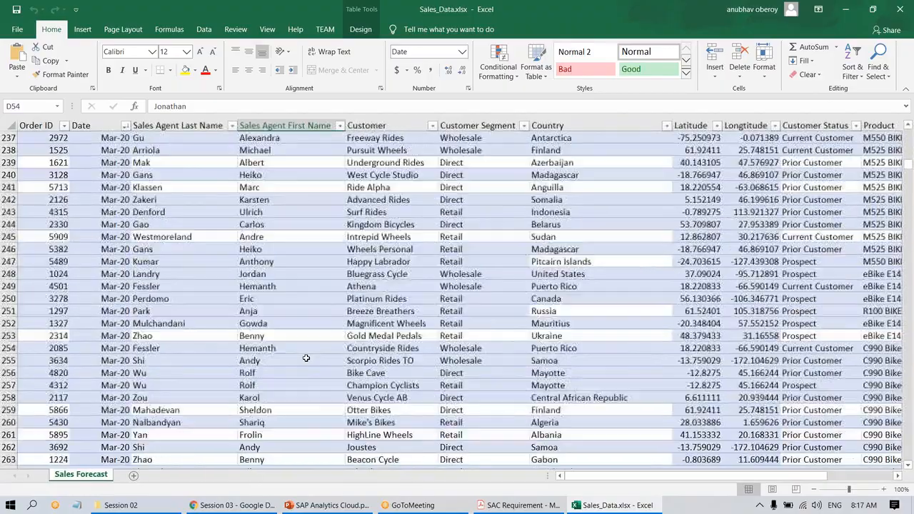
scroll(306, 358, "down", 19)
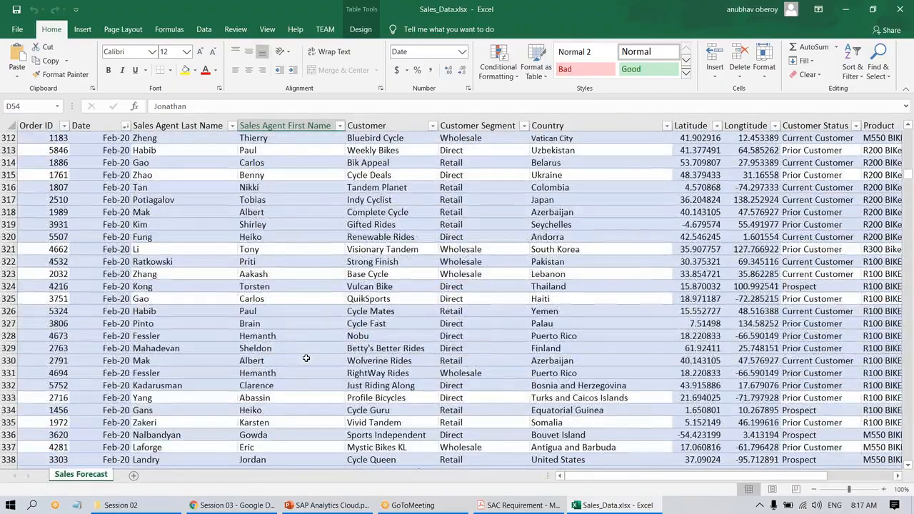
scroll(305, 358, "down", 20)
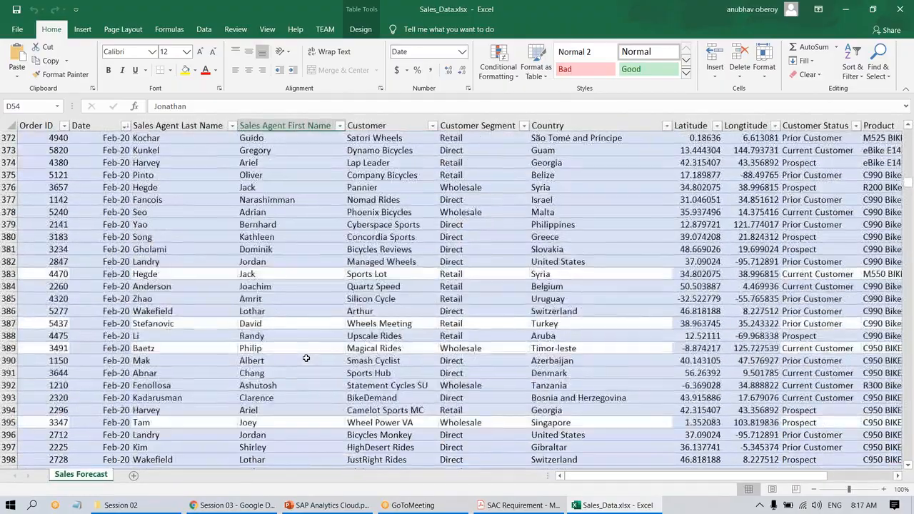
scroll(306, 358, "down", 20)
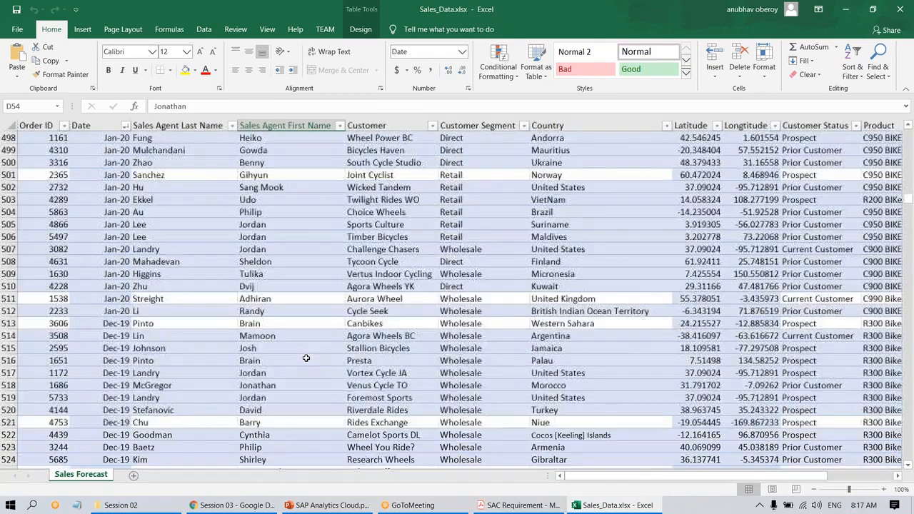
scroll(306, 358, "down", 7)
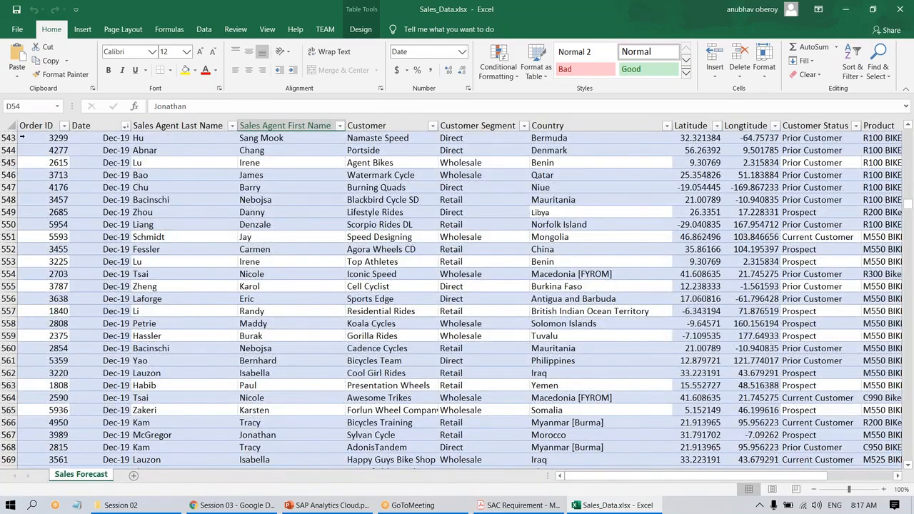
left_click(43, 162)
key("ctrl+Down")
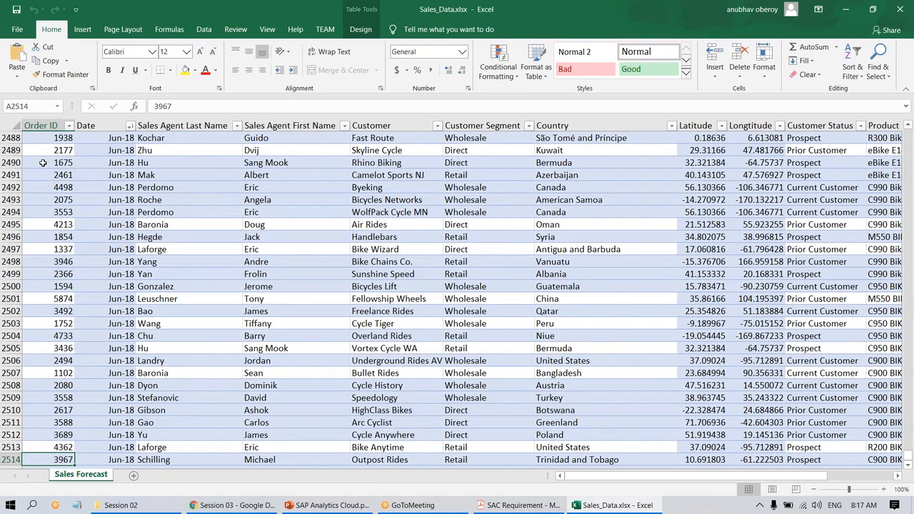
key("ctrl+Up")
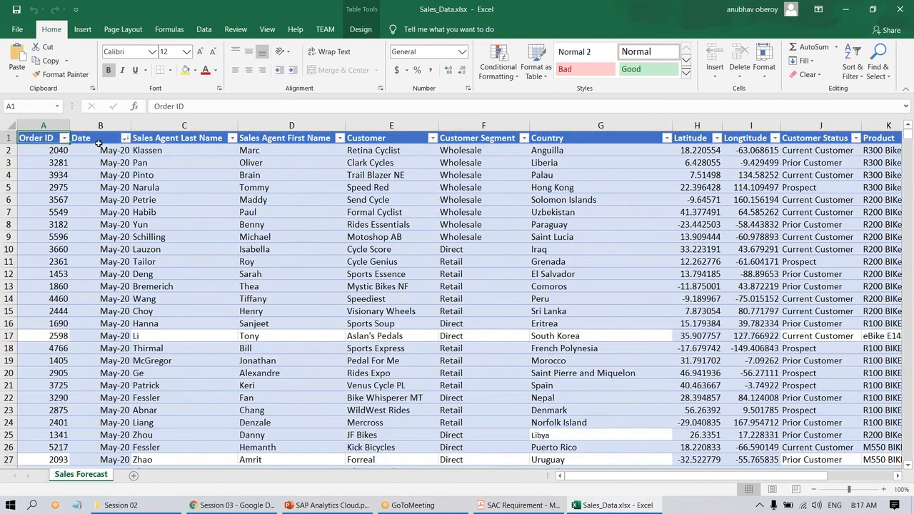
- Review the Sales Forecast columns along row 3 from Sales Agent Last Name to Longtitude
left_click(187, 162)
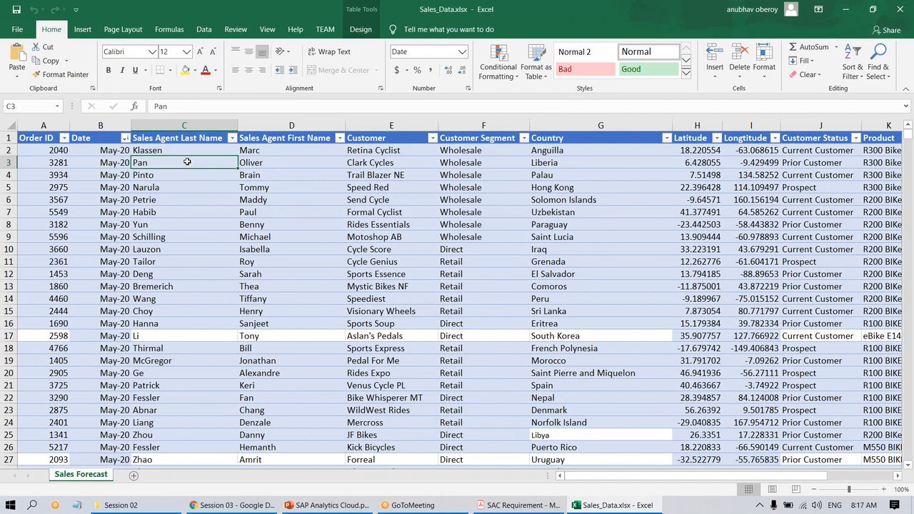
left_click(705, 54)
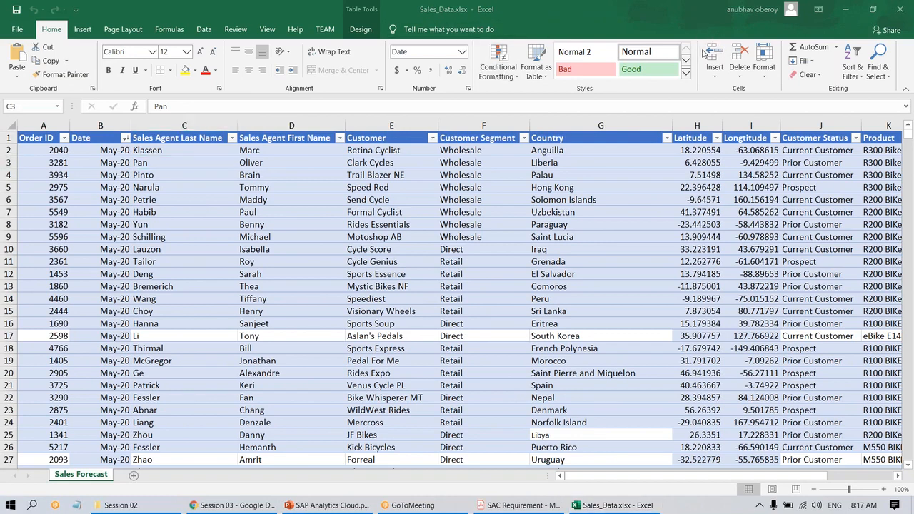
key("Right")
key("Right")
key("Right")
key("Right")
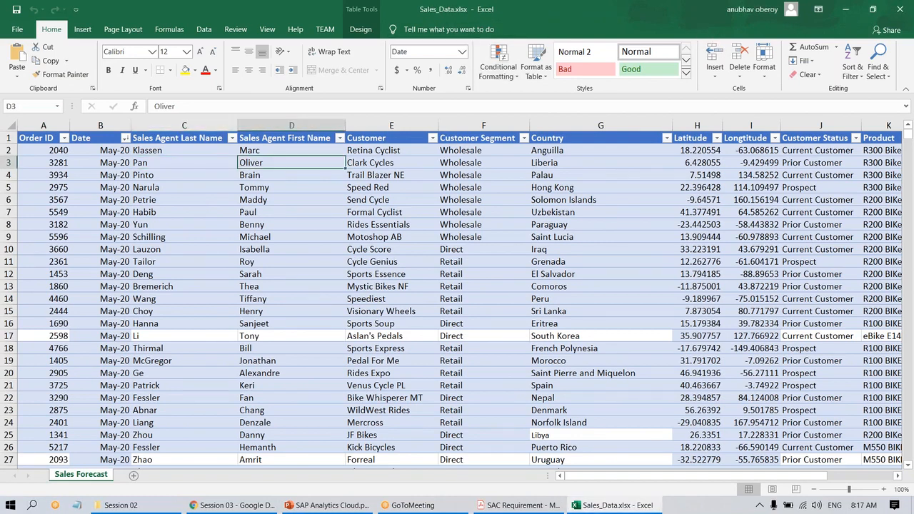
key("Right")
key("Right")
key("Right")
key("Right")
key("Right")
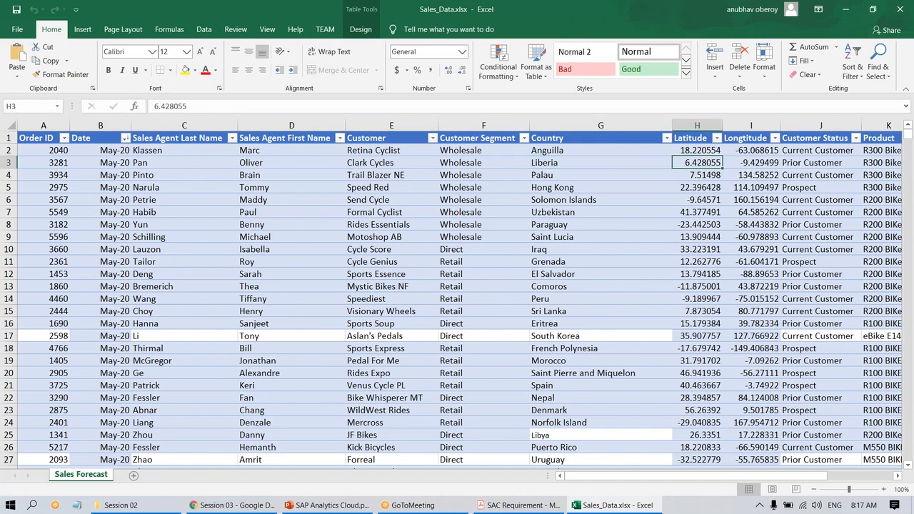
key("Left")
key("Left")
key("Left")
key("Left")
key("Right")
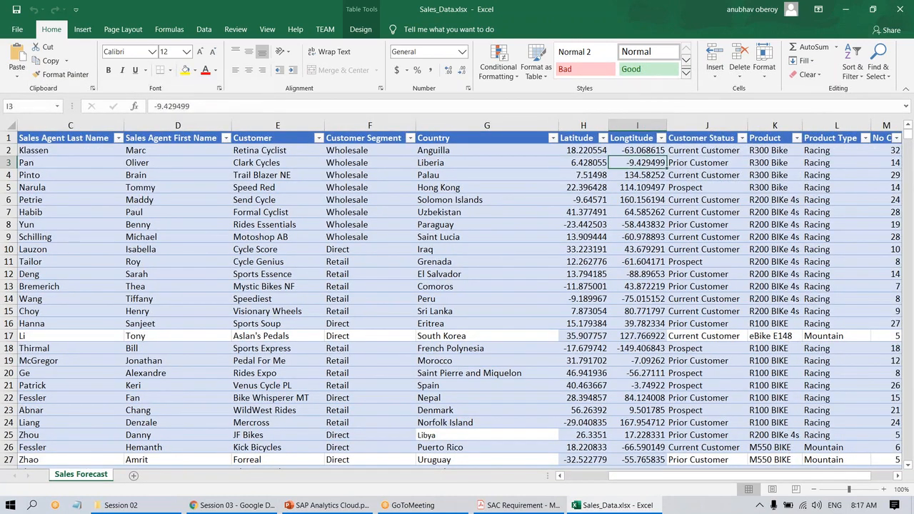
- Review the remaining Sales Forecast columns along row 3, covering Customer Status, Product, Product Type, Units Sold and Order Value
key("Left")
key("Right")
key("Right")
key("Left")
key("Left")
key("Right")
key("Right")
key("Right")
key("Right")
key("Right")
key("Right")
key("Right")
key("Right")
key("Left")
key("Left")
key("Left")
key("Left")
key("Left")
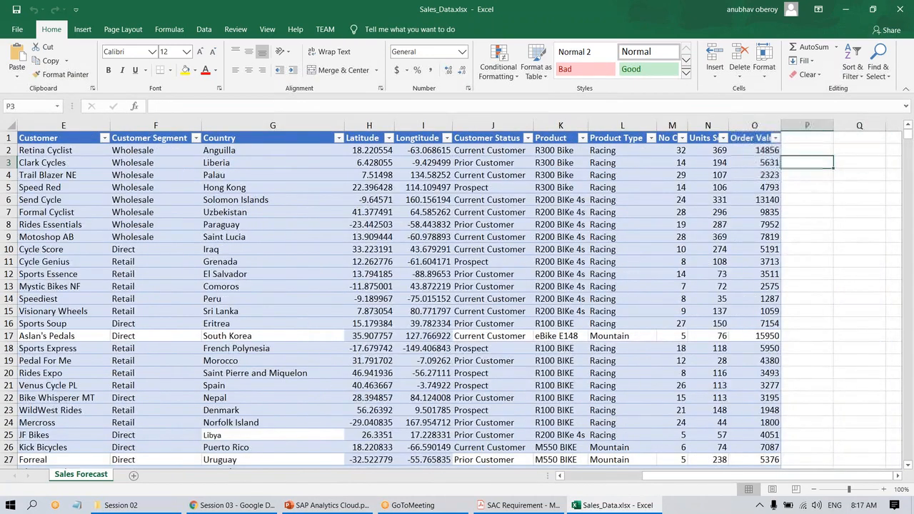
key("Right")
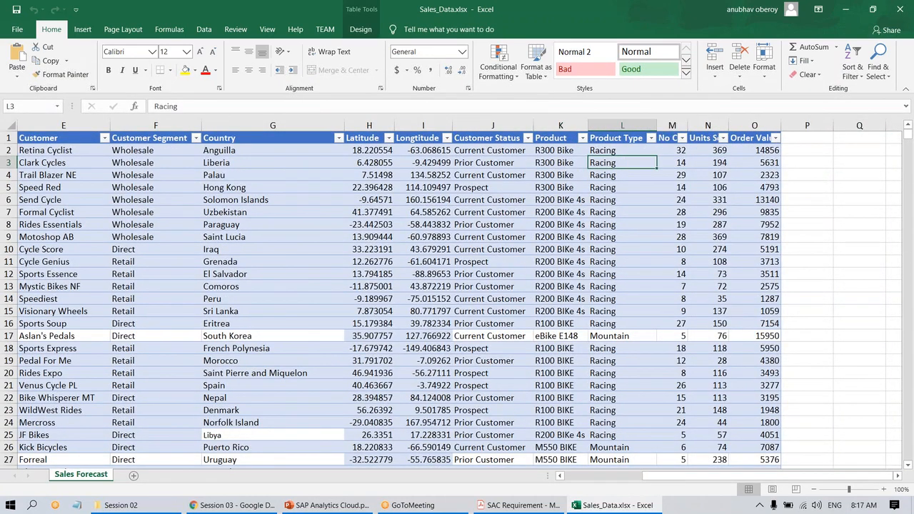
key("Right")
key("Right")
key("Right")
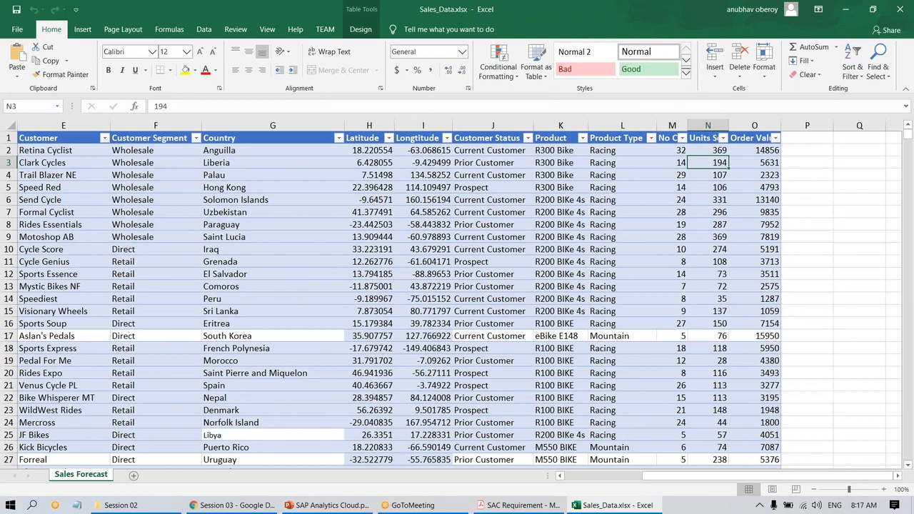
- Return along row 3 to the Order ID column and examine the Date column of the Sales Forecast sheet
key("Left")
key("Left")
key("Left")
key("Left")
key("Left")
key("Left")
key("Left")
key("Left")
key("Left")
key("Left")
key("Left")
key("Left")
key("Left")
key("Left")
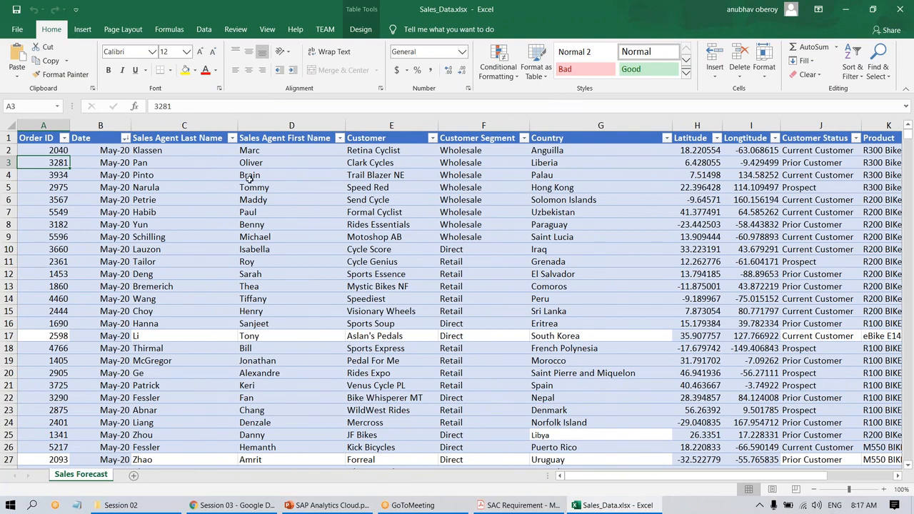
left_click(100, 125)
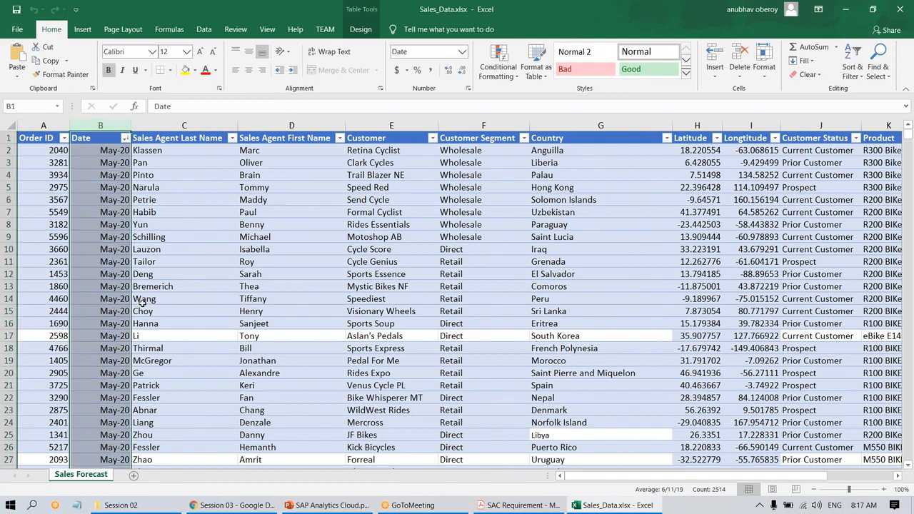
left_click(171, 287)
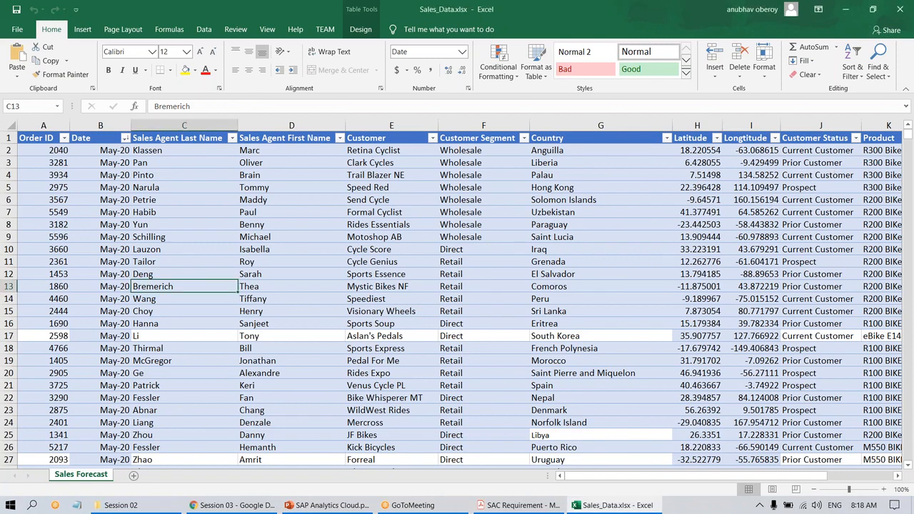
- Look across row 13 to the end of the table and examine the Latitude and Longtitude values in rows 2 to 10
left_click(557, 288)
key("Right")
key("Right")
key("Right")
key("Right")
key("Right")
key("Right")
key("Right")
key("Right")
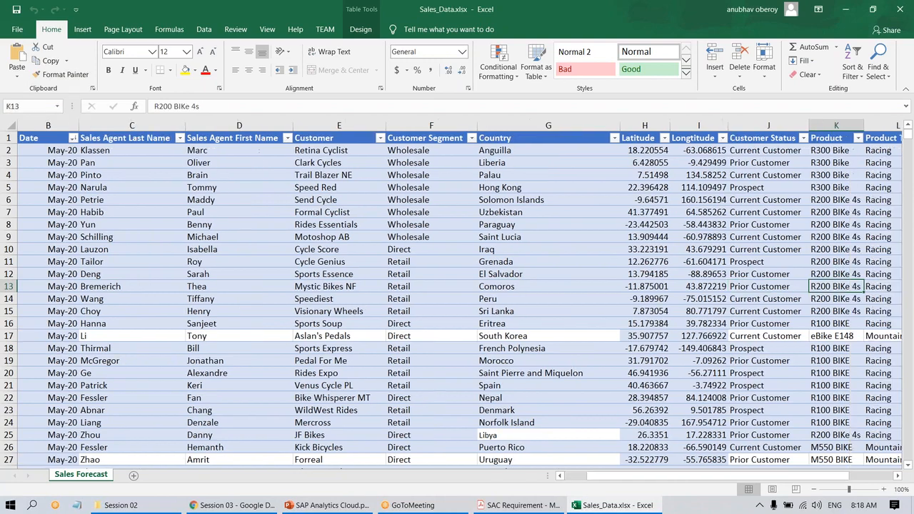
key("Right")
key("Right")
key("Right")
key("Right")
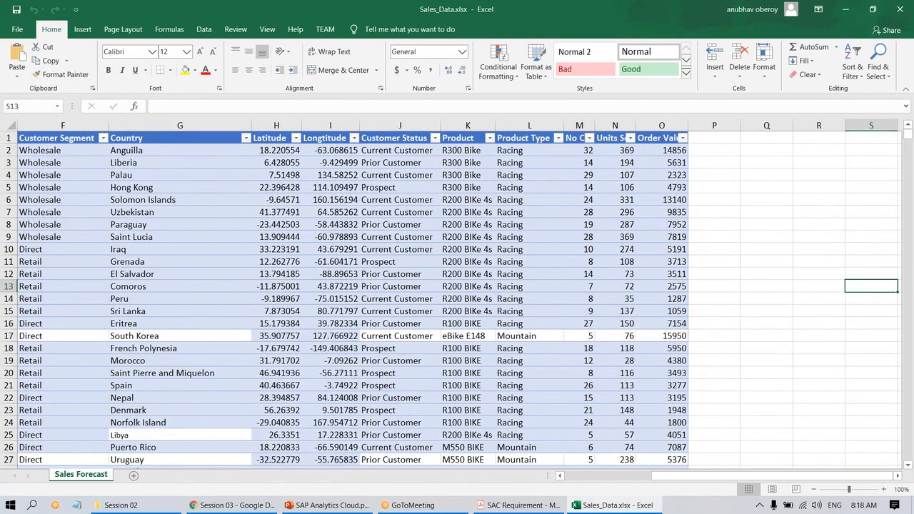
key("Left")
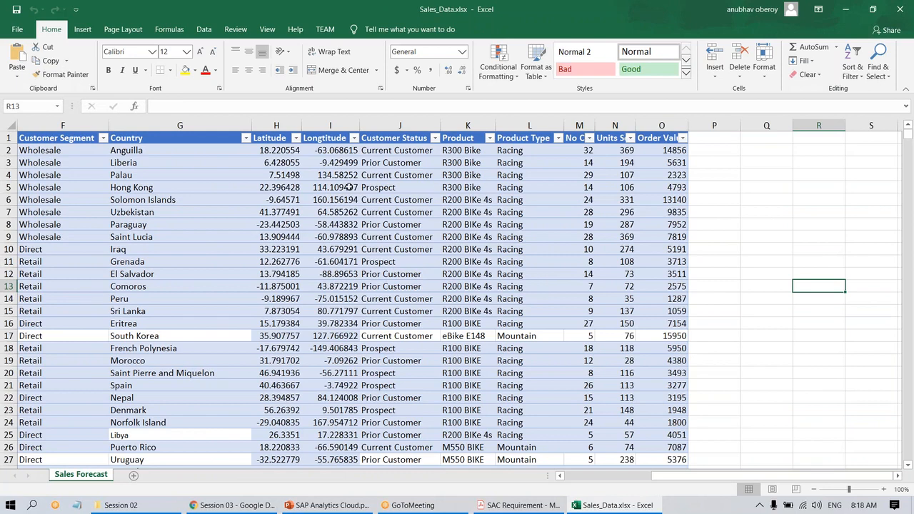
left_click_drag(290, 151, 341, 250)
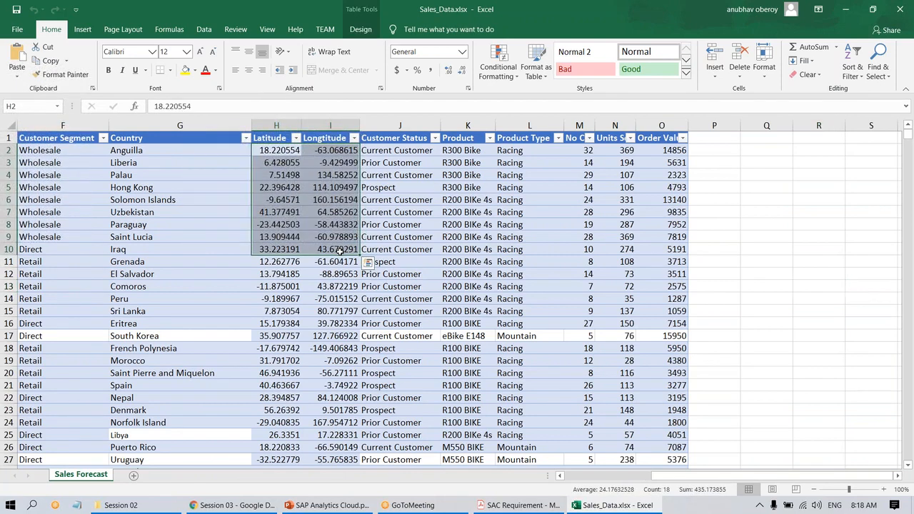
left_click(326, 277)
- Examine the three measure columns No Customer Meetings, Units Sold and Order Value
left_click_drag(580, 125, 661, 125)
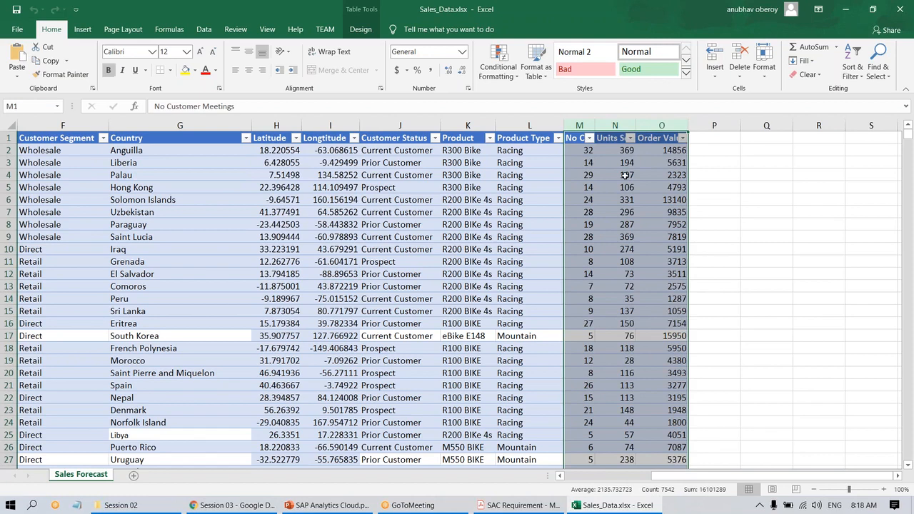
left_click(573, 378)
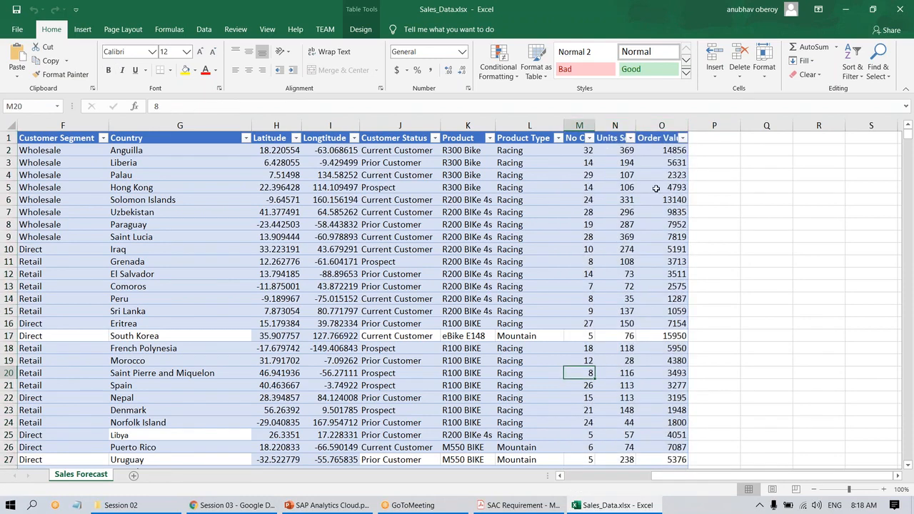
left_click(647, 152)
left_click(630, 152)
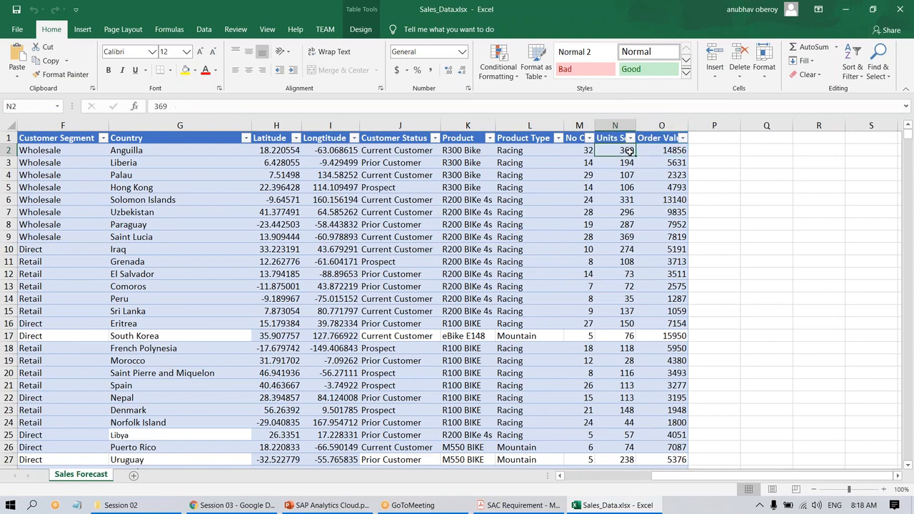
left_click(602, 152)
left_click(568, 264)
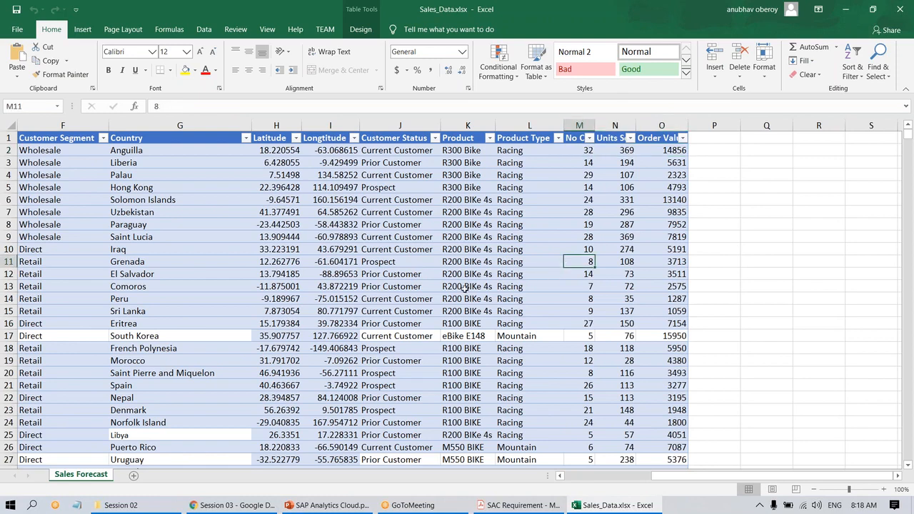
- Go back along row 13 to the Order ID column and select the Customer cell in row 15
left_click(413, 288)
key("Left")
key("Left")
key("Left")
key("Left")
key("Left")
key("Left")
key("Left")
key("Left")
key("Left")
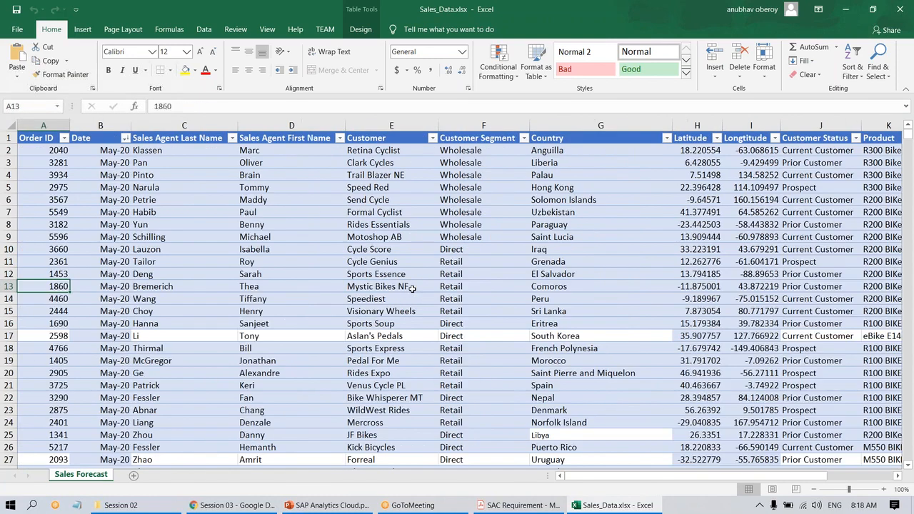
left_click(434, 311)
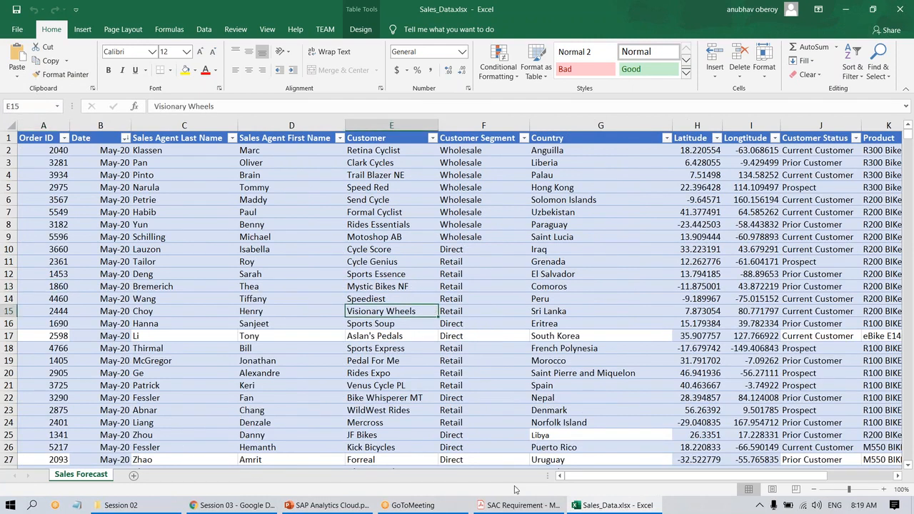
- Switch to the SAC Requirement PDF in Acrobat Reader and enlarge the dashboard mock-up on page 2 to 200%
left_click(548, 509)
scroll(443, 286, "down", 10)
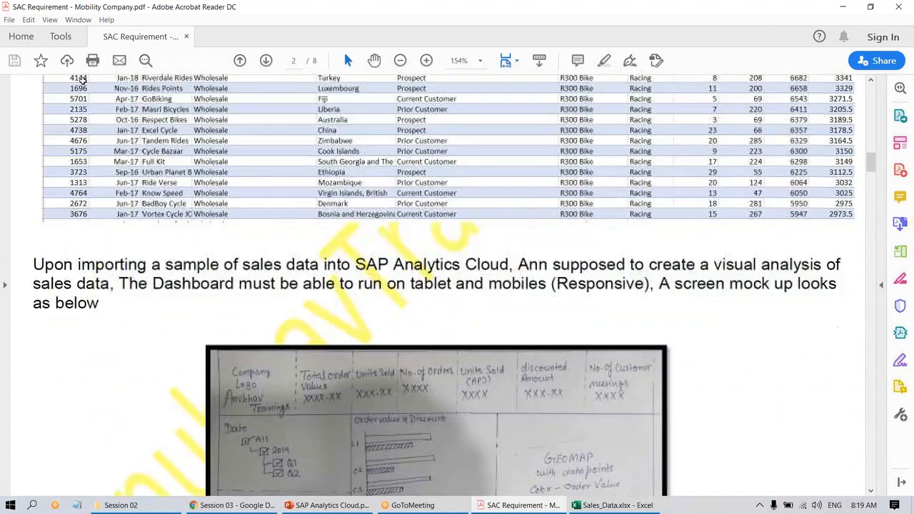
scroll(272, 314, "down", 3)
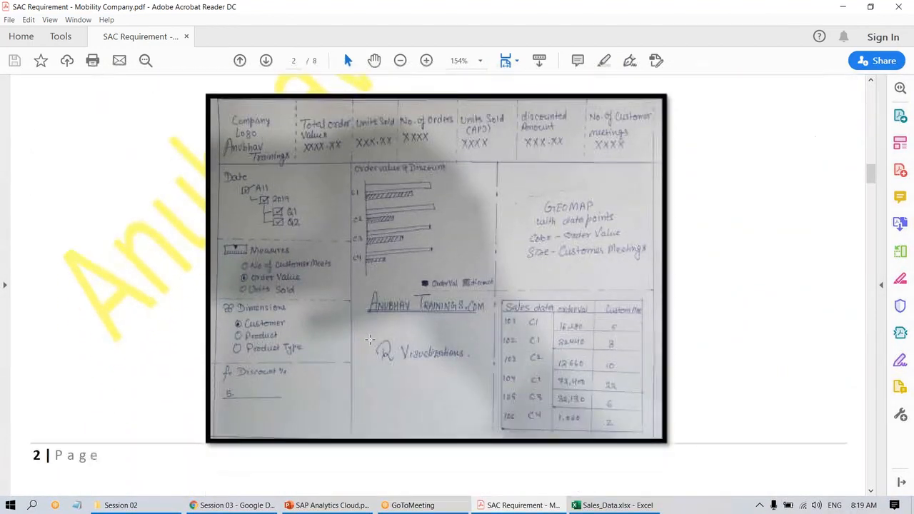
scroll(371, 338, "up", 3, "ctrl")
scroll(370, 339, "up", 1, "ctrl")
scroll(371, 338, "down", 2, "ctrl")
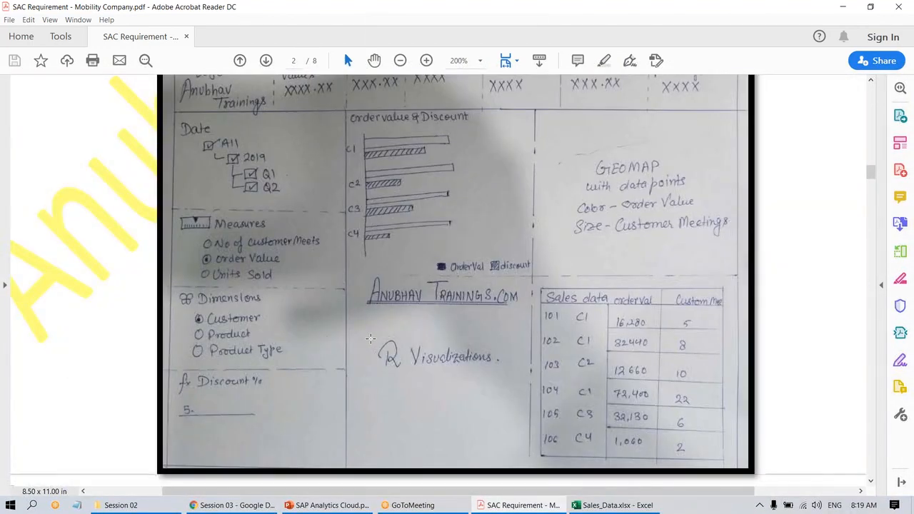
scroll(426, 335, "up", 2)
scroll(426, 336, "down", 1)
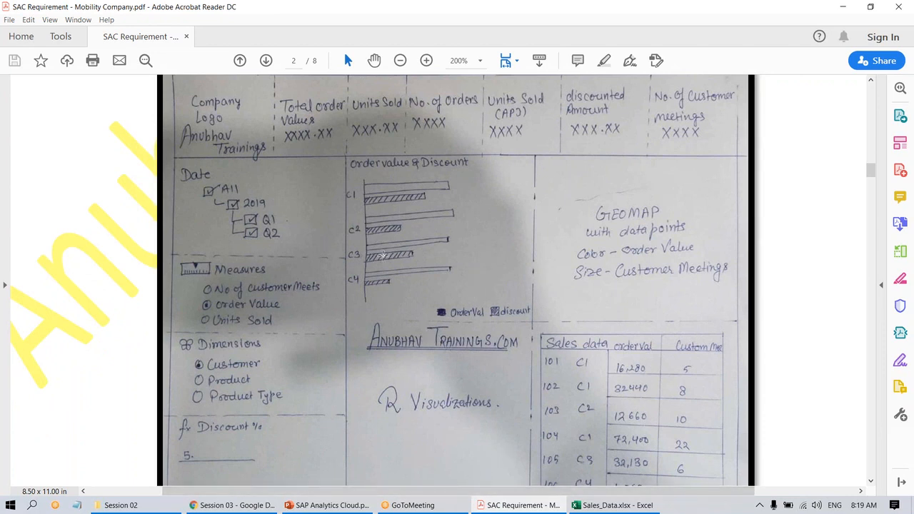
- Review the mock-up's header tiles one by one, from Company Logo and Total Order Values to No. of Customer Meetings
left_click_drag(183, 87, 272, 162)
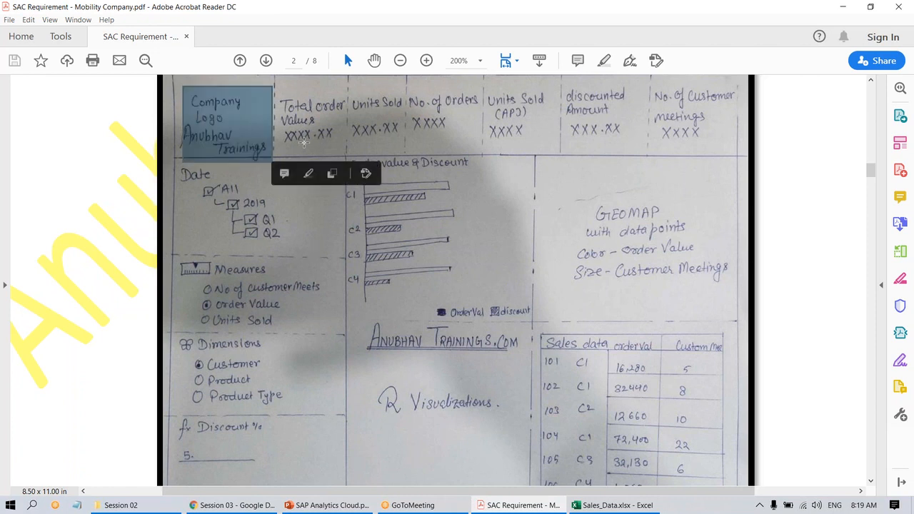
left_click_drag(282, 91, 349, 151)
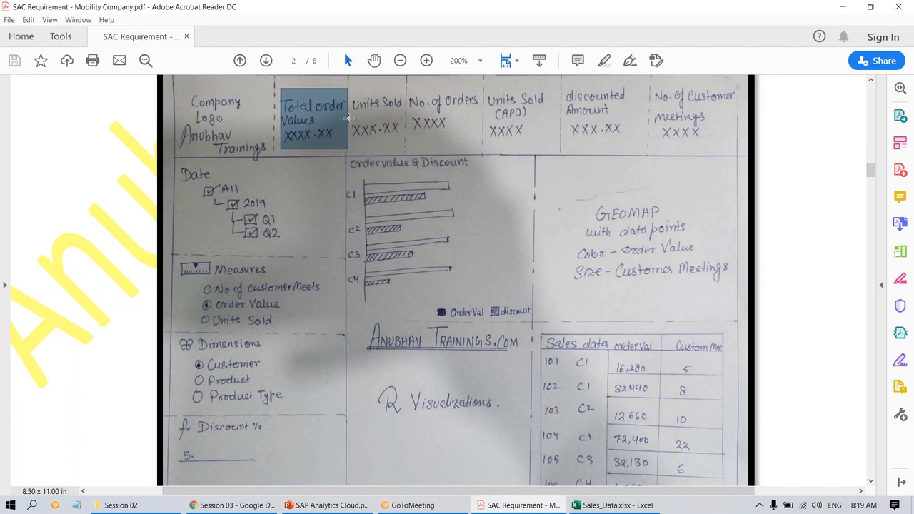
left_click_drag(354, 86, 407, 152)
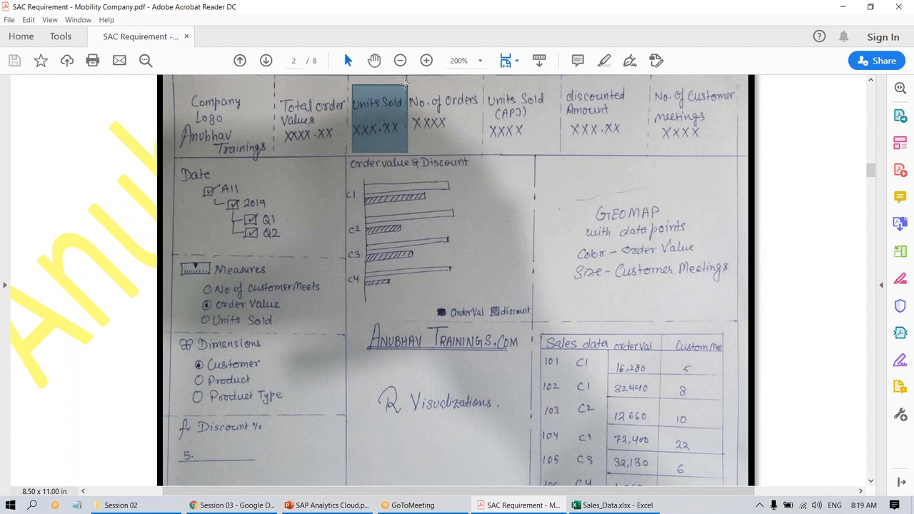
left_click_drag(409, 83, 486, 151)
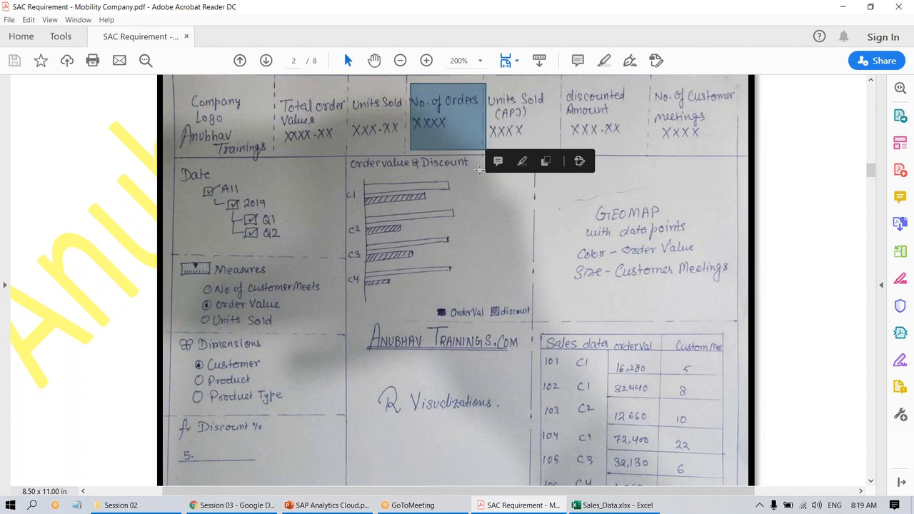
left_click_drag(560, 81, 484, 153)
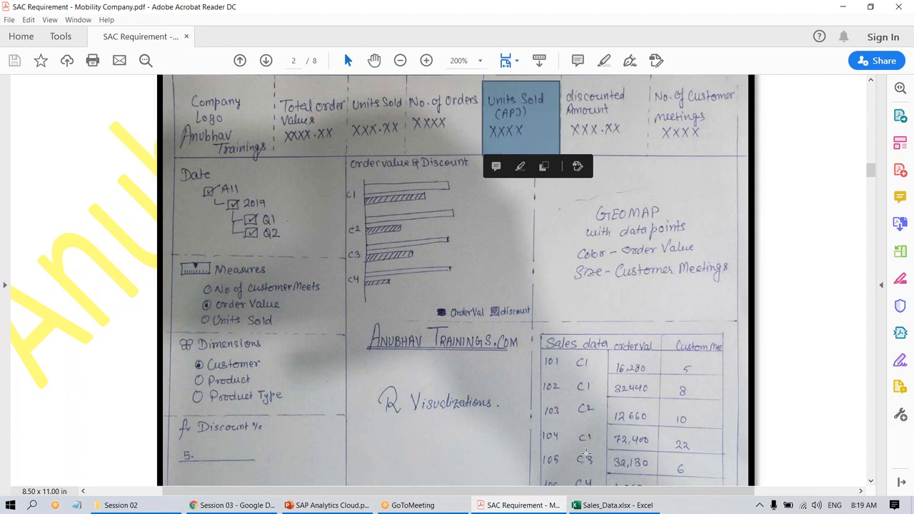
left_click_drag(602, 492, 682, 491)
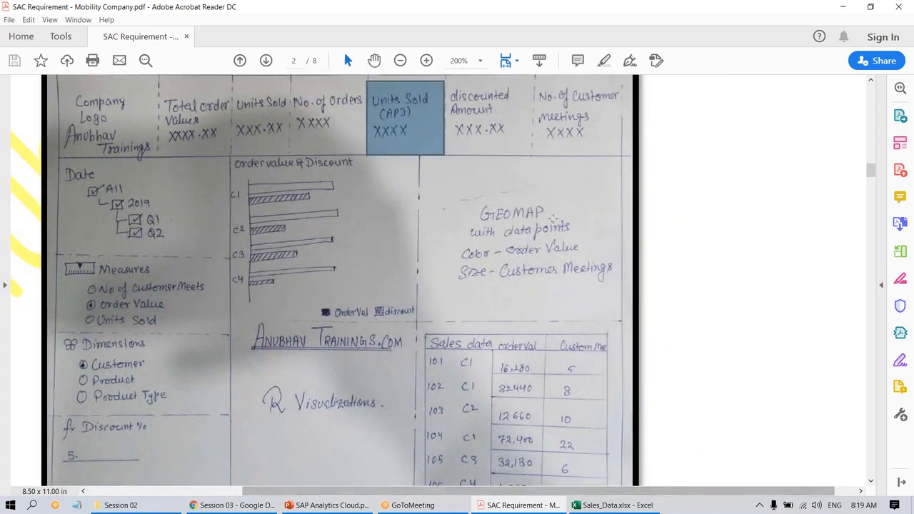
left_click_drag(524, 80, 446, 155)
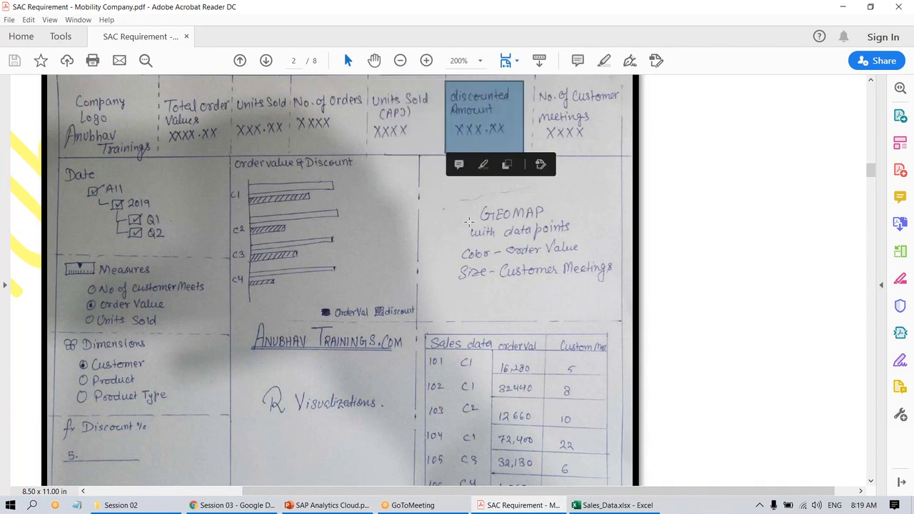
left_click_drag(535, 80, 625, 152)
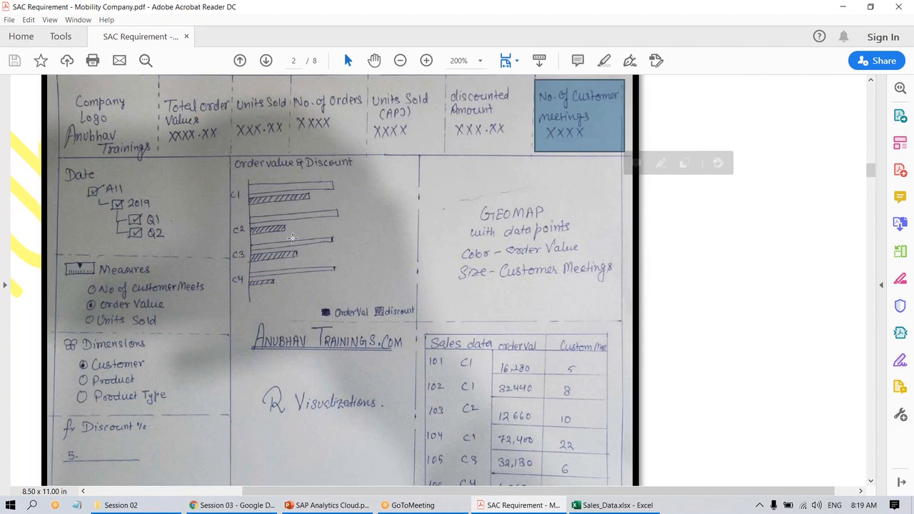
- Review the mock-up's Date filter, Discount % input and Order Value & Discount bar chart
left_click_drag(58, 163, 181, 248)
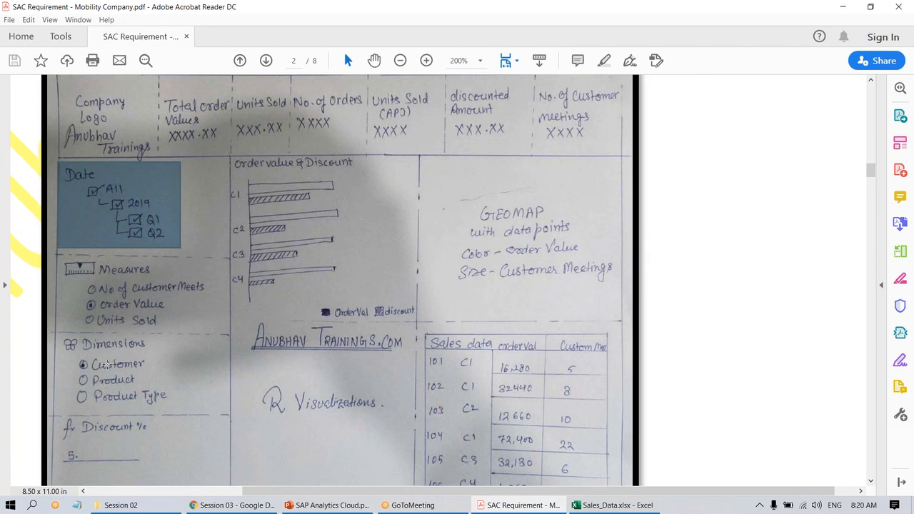
left_click_drag(56, 415, 166, 473)
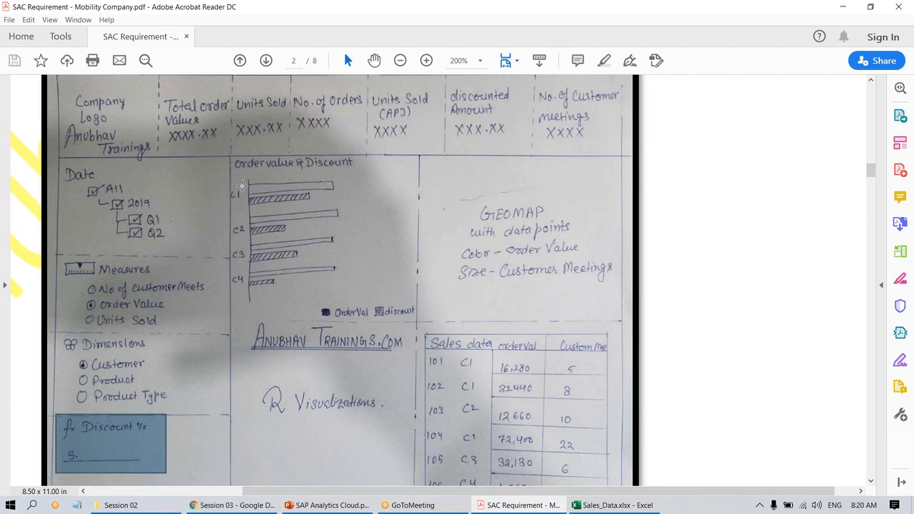
left_click_drag(228, 156, 386, 283)
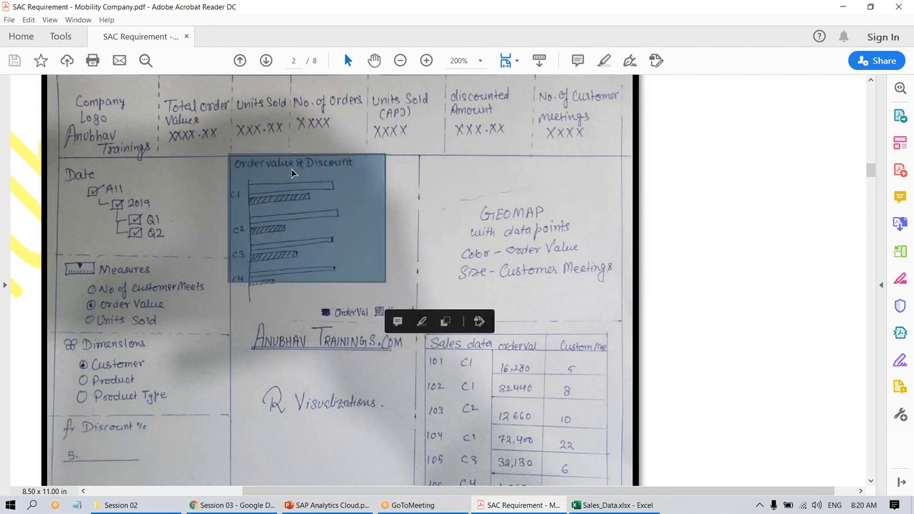
left_click(309, 174)
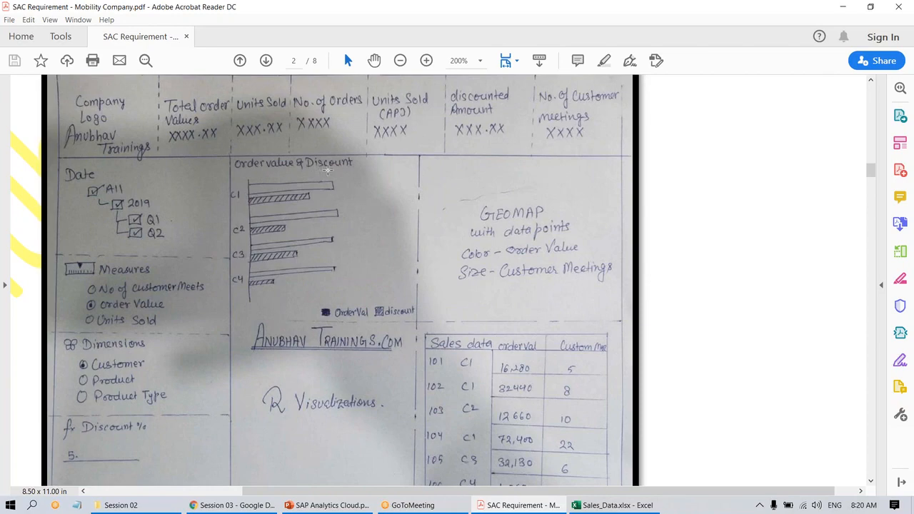
- Switch to Sales_Data.xlsx in Excel, check the columns along row 11 up to Order Value, and return to the requirement PDF
left_click(613, 505)
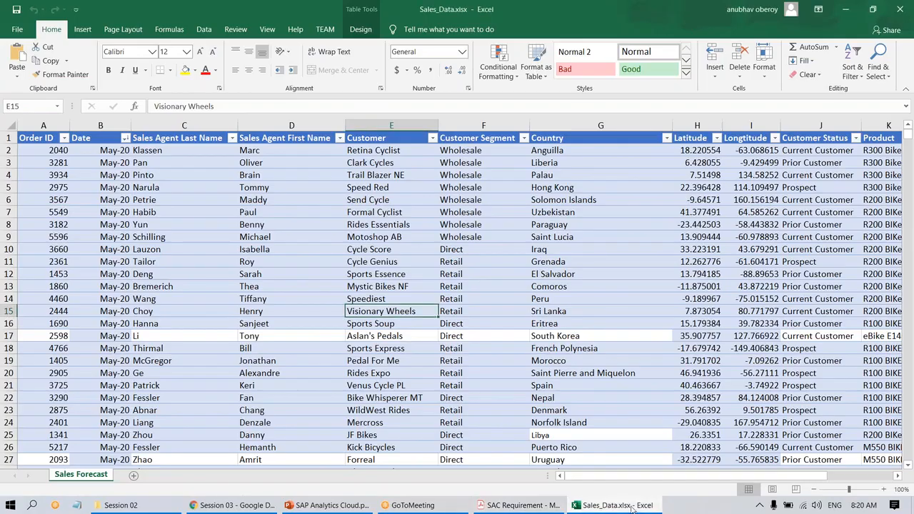
left_click(508, 262)
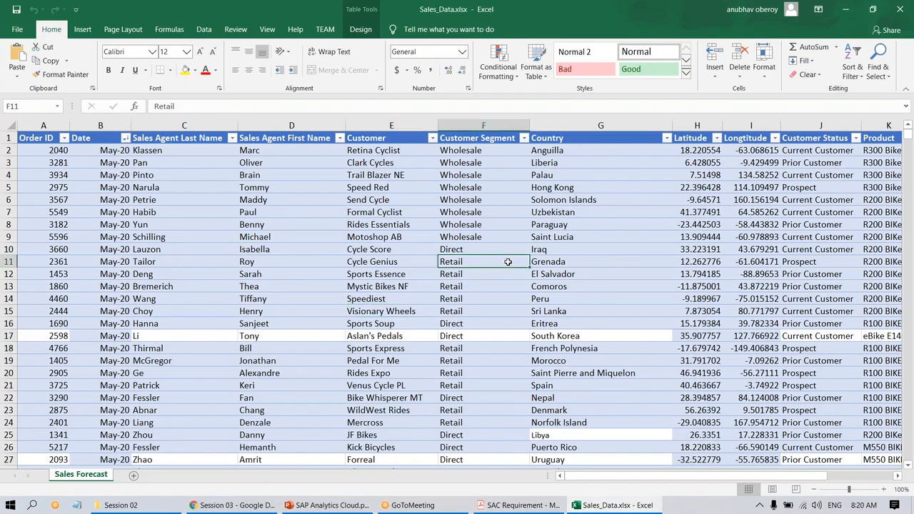
key("Right")
key("Right")
key("Right")
key("Right")
key("Right")
key("Right")
key("Right")
key("Right")
key("Right")
key("Right")
key("Right")
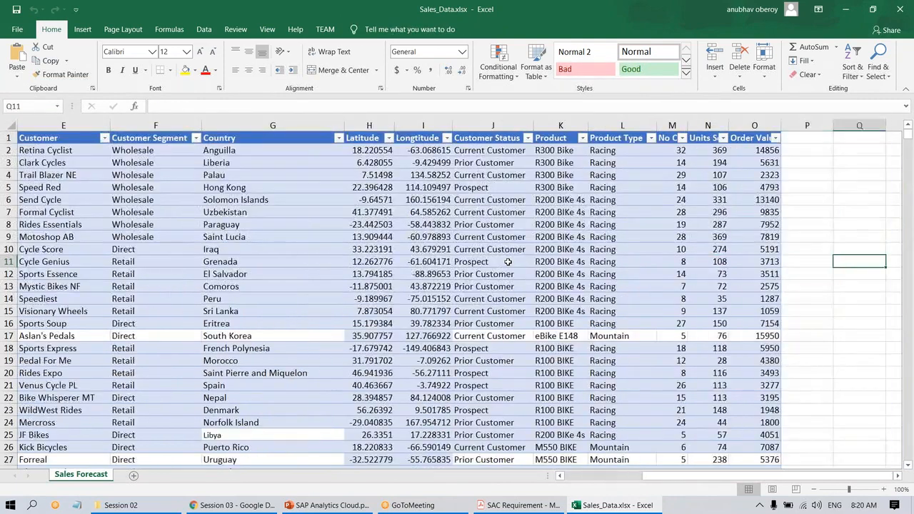
key("Right")
key("Right")
key("Left")
key("Left")
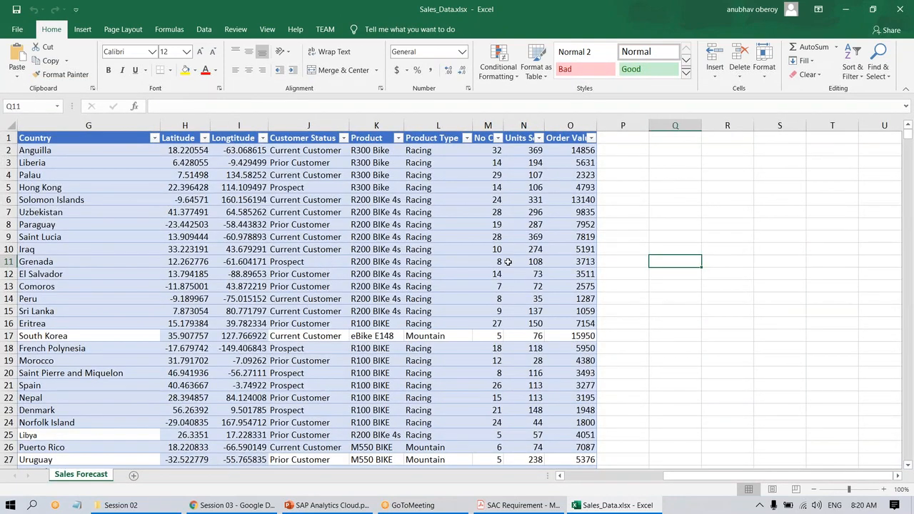
key("Left")
key("Left")
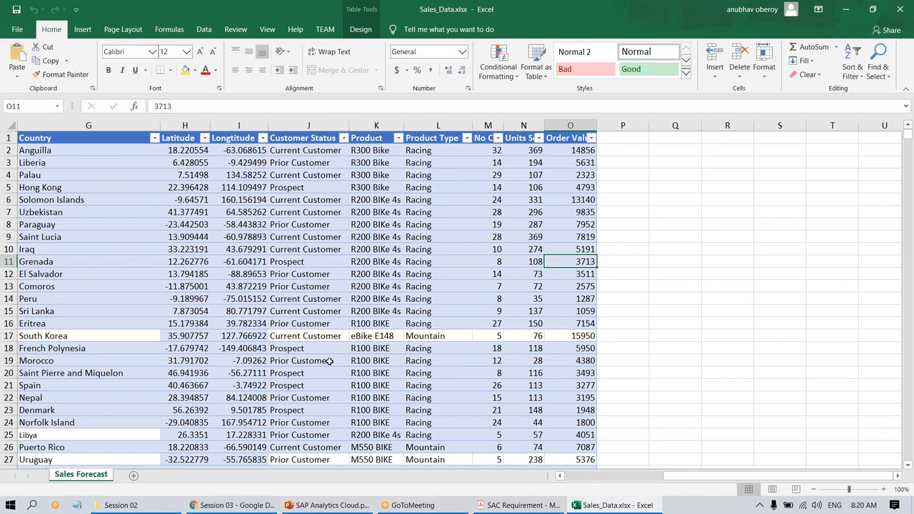
left_click(598, 505)
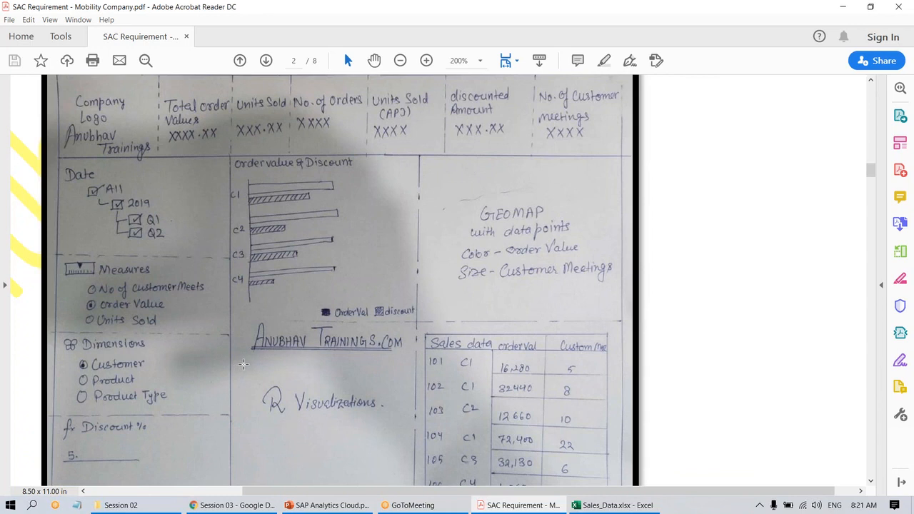
- Review the mock-up's GEOMAP area with its Order Value color and Customer Meetings size, plus the Sales data table below it
left_click_drag(431, 173, 620, 282)
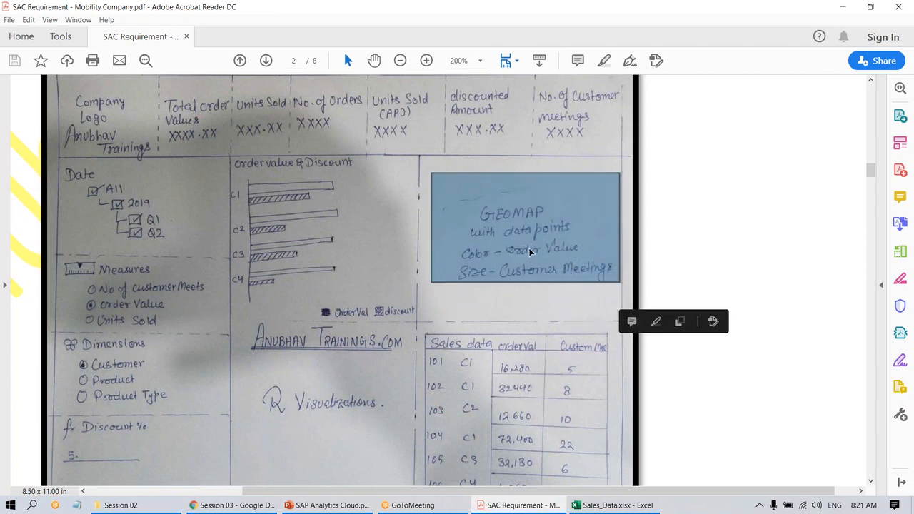
left_click(529, 248)
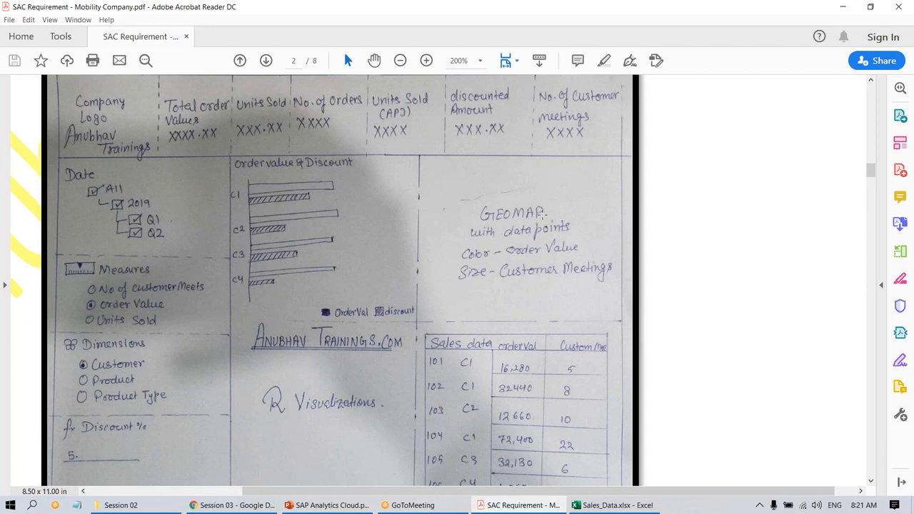
scroll(517, 278, "down", 3)
left_click_drag(417, 216, 629, 397)
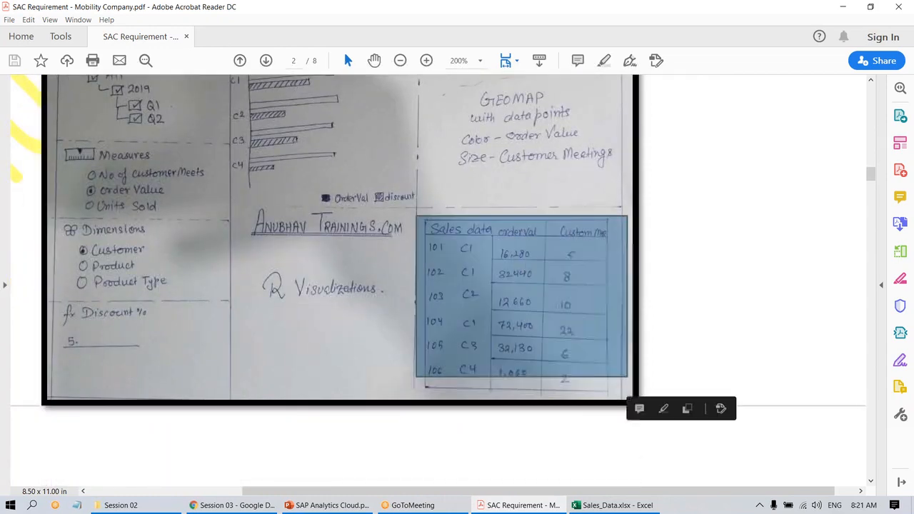
left_click(541, 270)
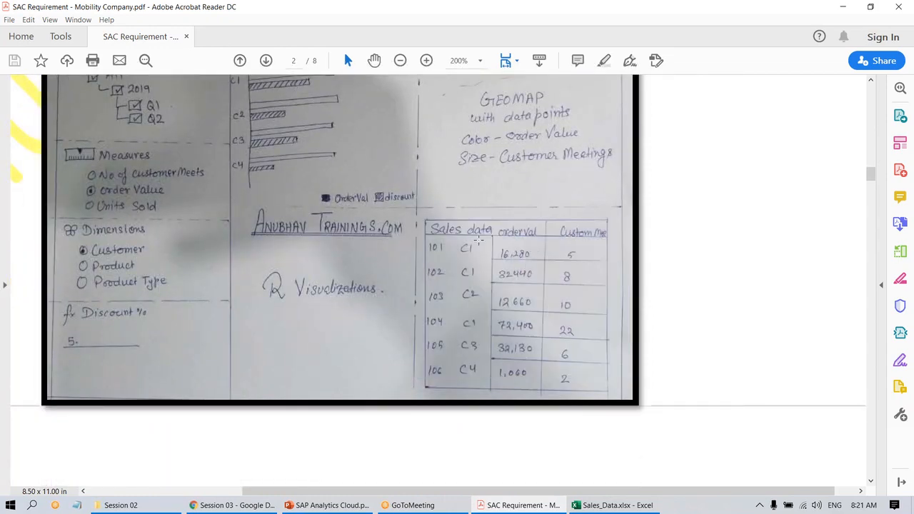
- Review the mock-up's R Visualizations area and look over the whole dashboard layout once more
left_click_drag(247, 204, 405, 323)
left_click_drag(249, 263, 412, 315)
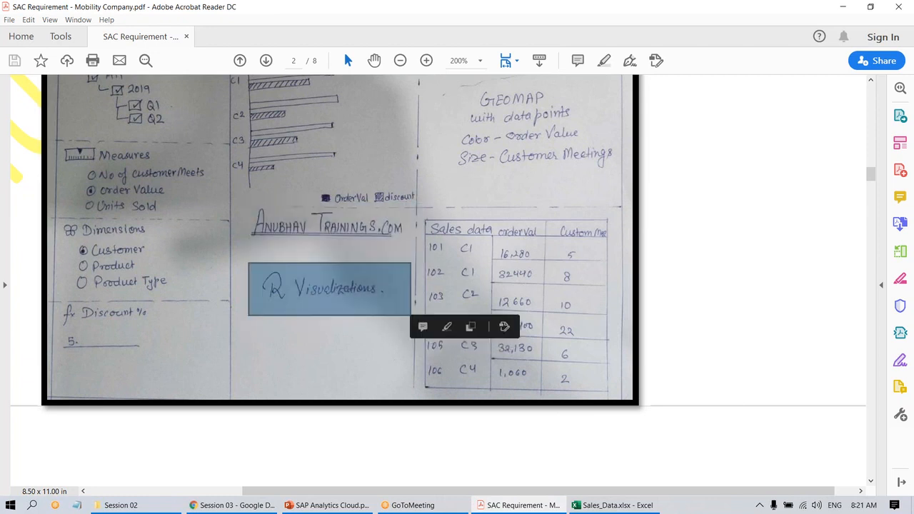
left_click(339, 346)
left_click(253, 289)
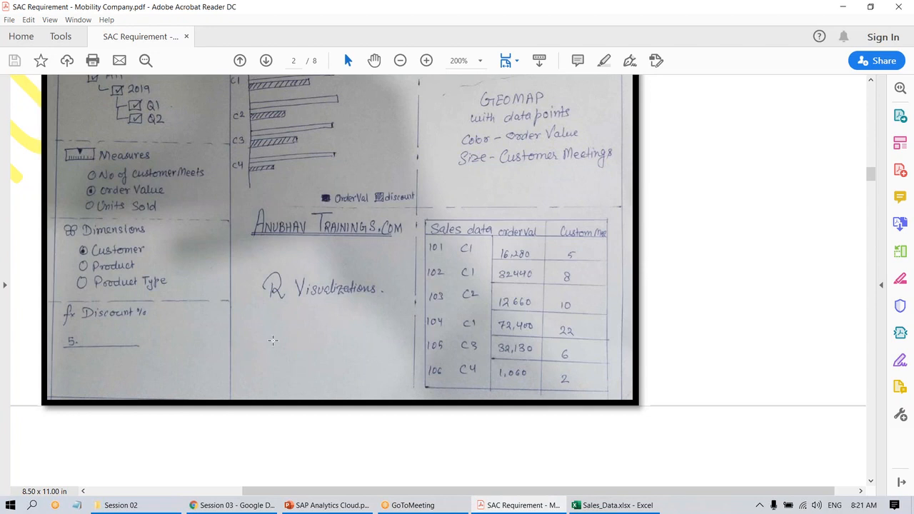
scroll(229, 324, "up", 3)
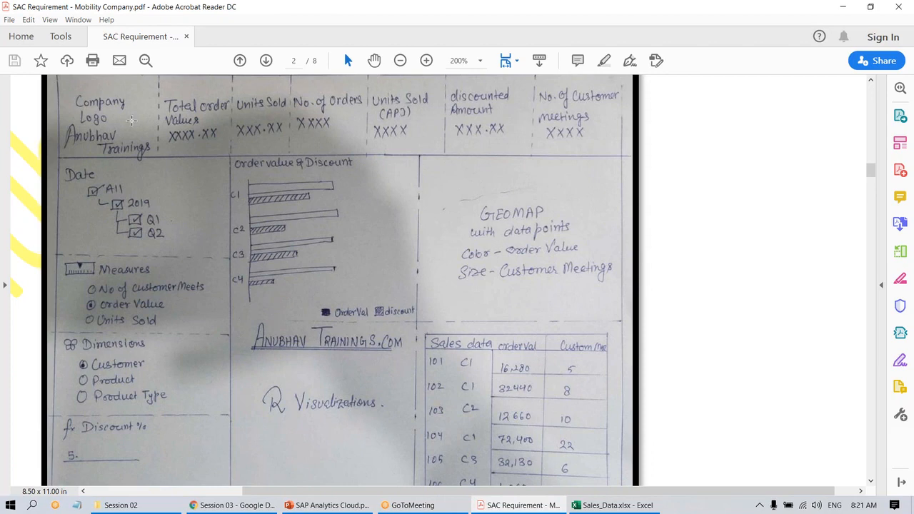
scroll(383, 162, "up", 2)
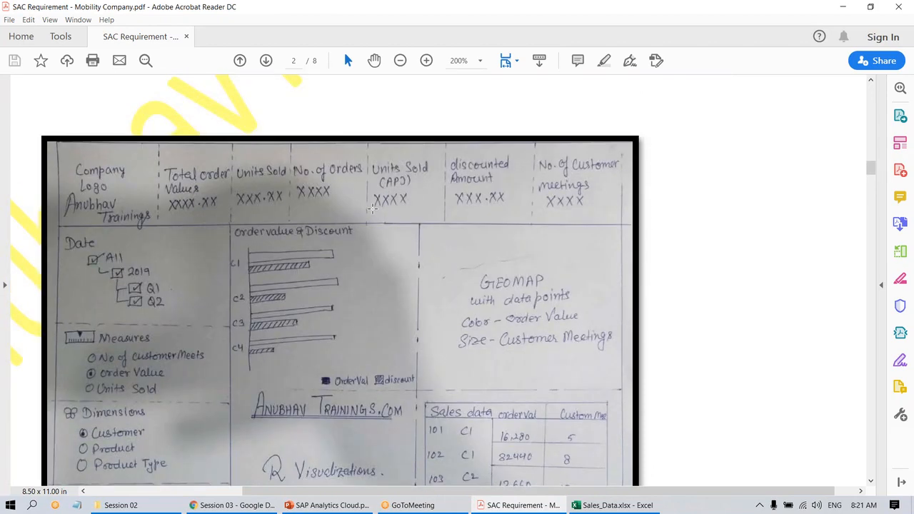
scroll(372, 208, "down", 3)
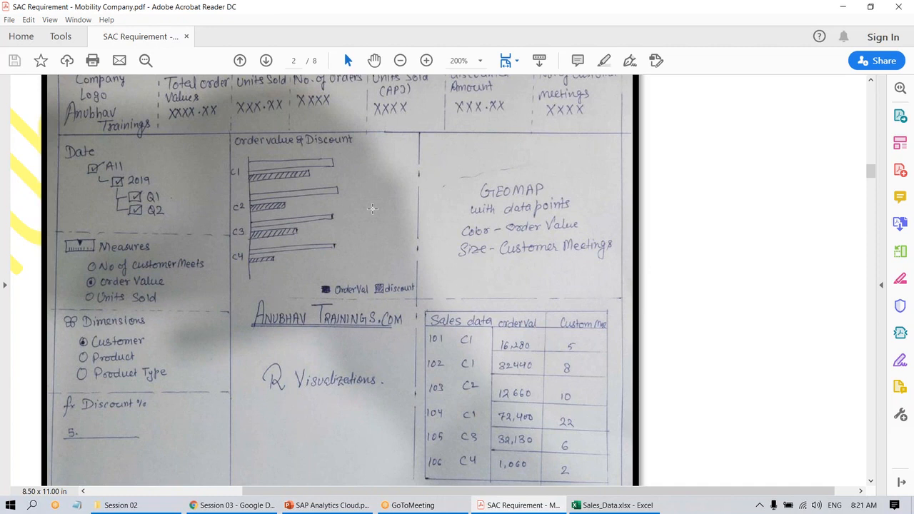
- Switch to the SAP Analytics Cloud presentation in PowerPoint and compare the Prepare Modeling and Visualize – Building Story stages of the BI process
left_click(328, 505)
left_click(329, 387)
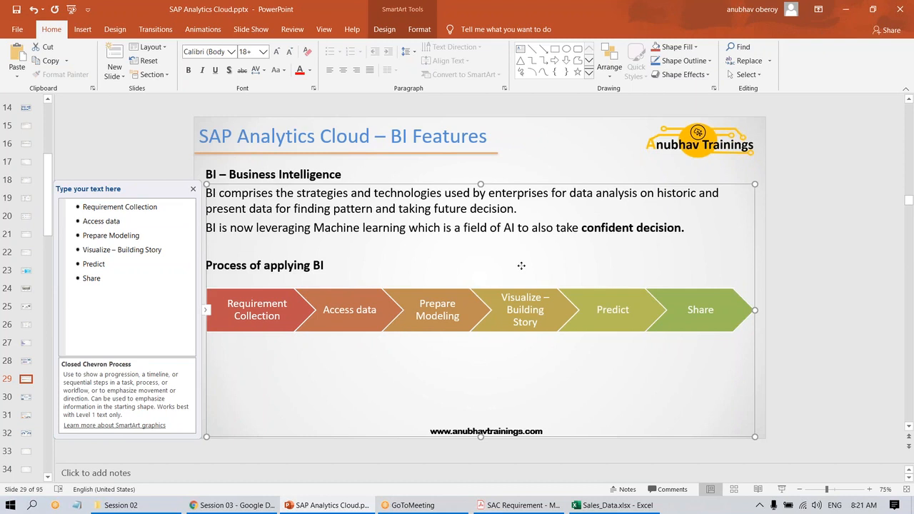
left_click(448, 329)
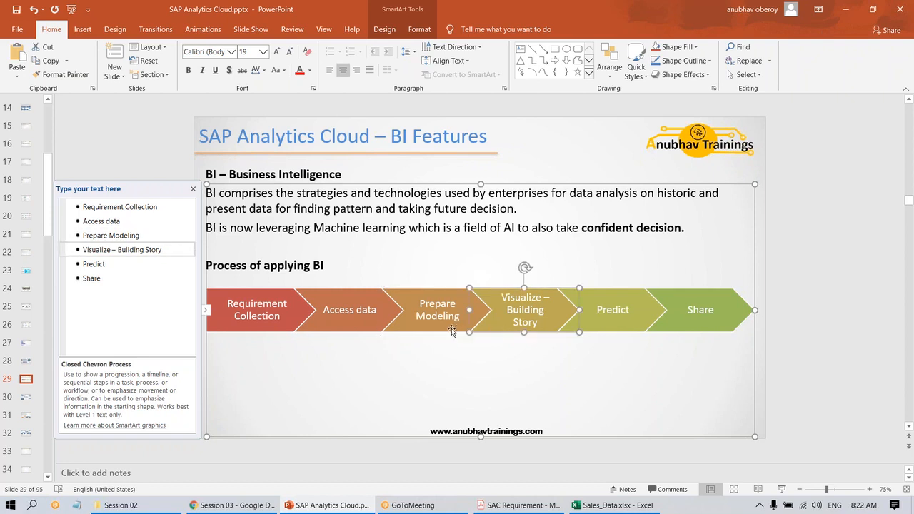
left_click(508, 328)
left_click(457, 330)
left_click(501, 333)
left_click(455, 330)
left_click(612, 329)
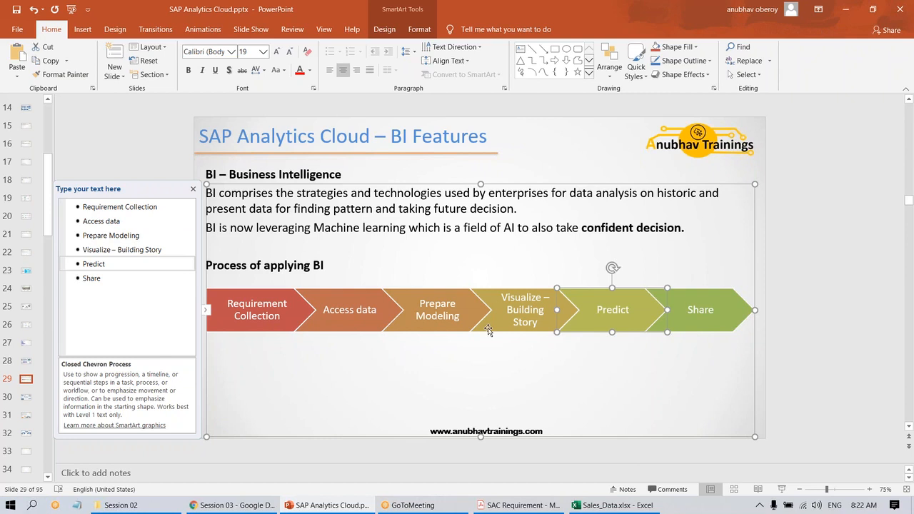
left_click(447, 329)
left_click(515, 323)
left_click(452, 330)
left_click(497, 330)
left_click(438, 332)
left_click(497, 333)
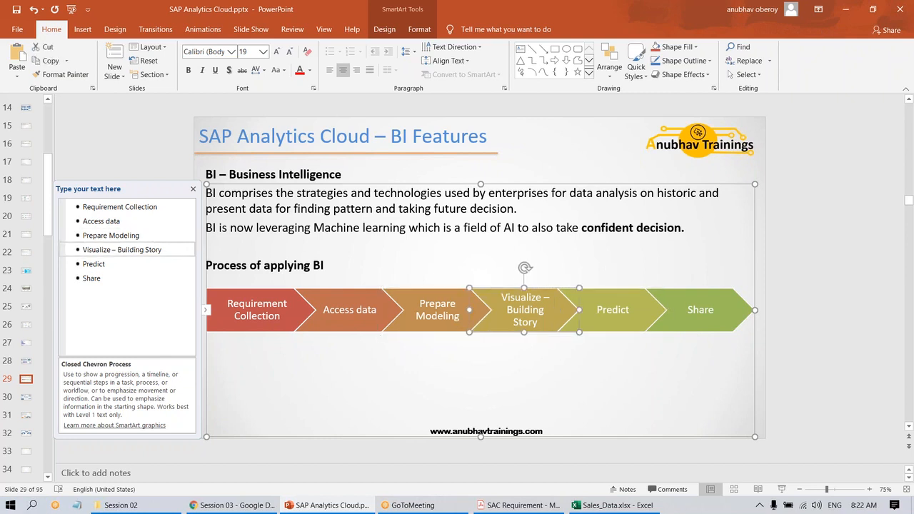
left_click(456, 334)
left_click(497, 333)
left_click(457, 334)
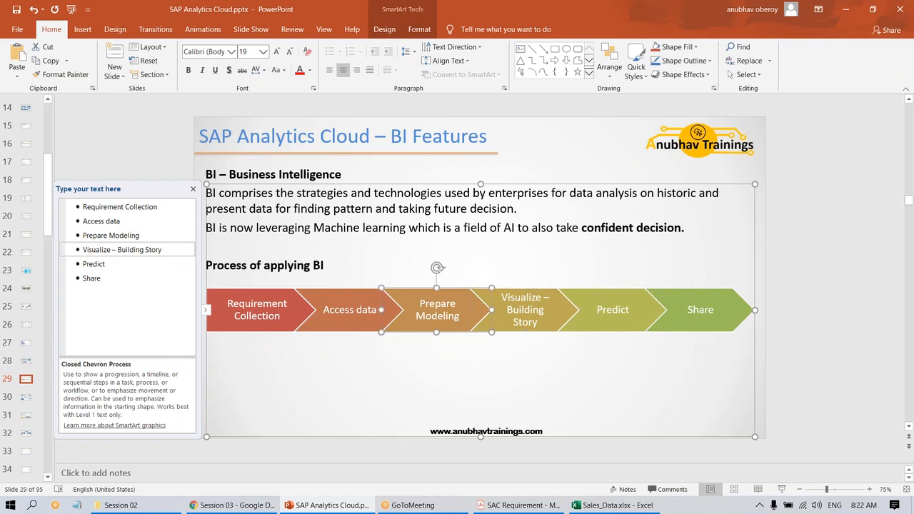
left_click(511, 339)
left_click(447, 333)
left_click(497, 332)
left_click(453, 330)
left_click(498, 335)
left_click(461, 334)
left_click(507, 330)
left_click(453, 330)
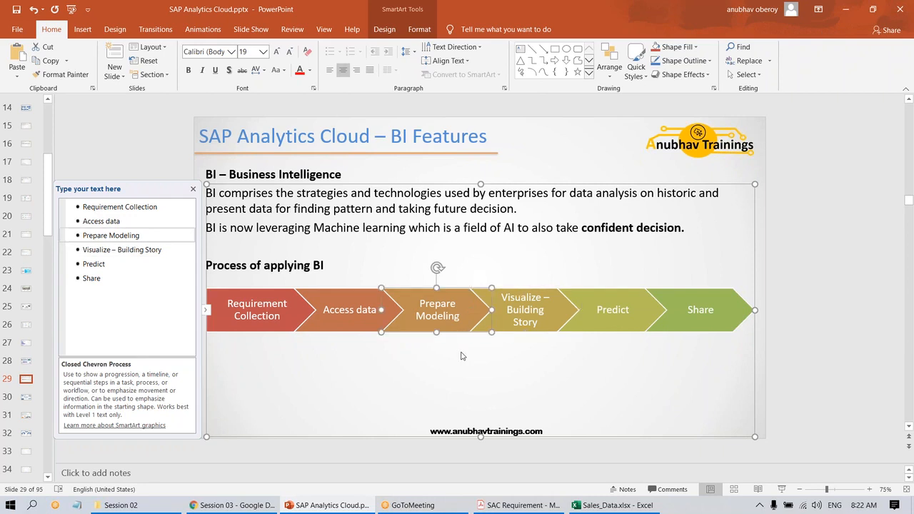
key("Escape")
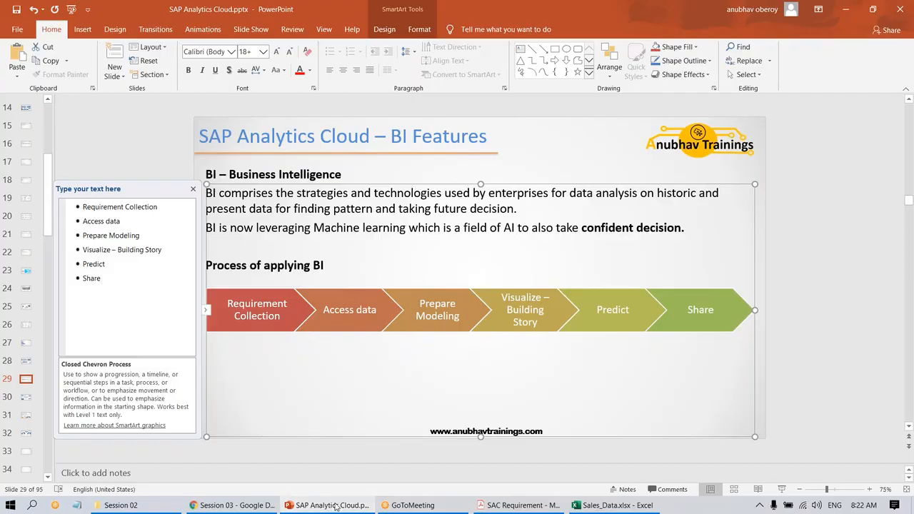
- Return to the requirement PDF in Acrobat Reader, reduce the zoom to 125% and read Requirement 1: Dashboard Data points on page 3
left_click(519, 505)
scroll(423, 289, "down", 2)
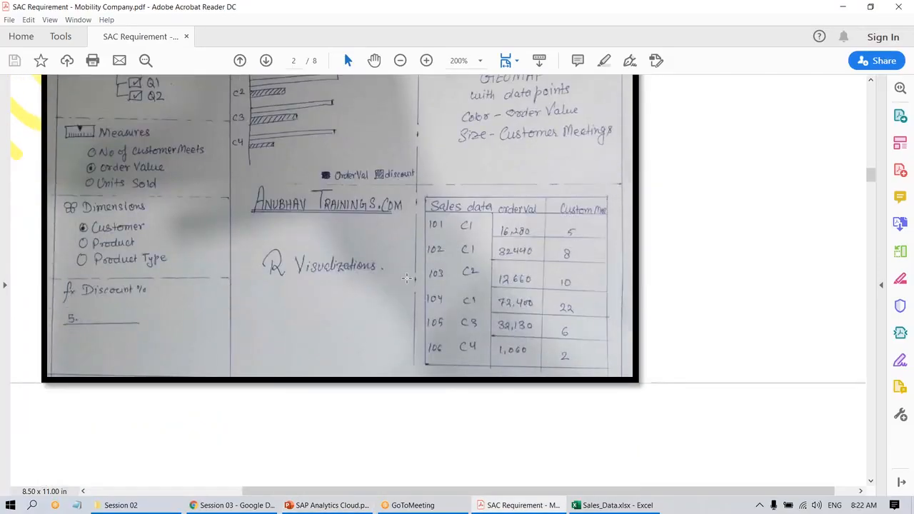
scroll(414, 272, "down", 2, "ctrl")
scroll(414, 271, "down", 5)
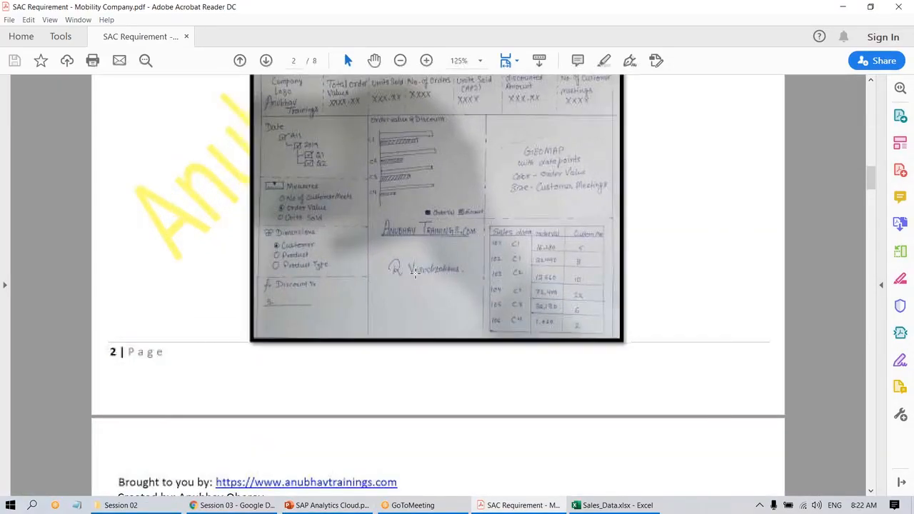
scroll(379, 277, "down", 3)
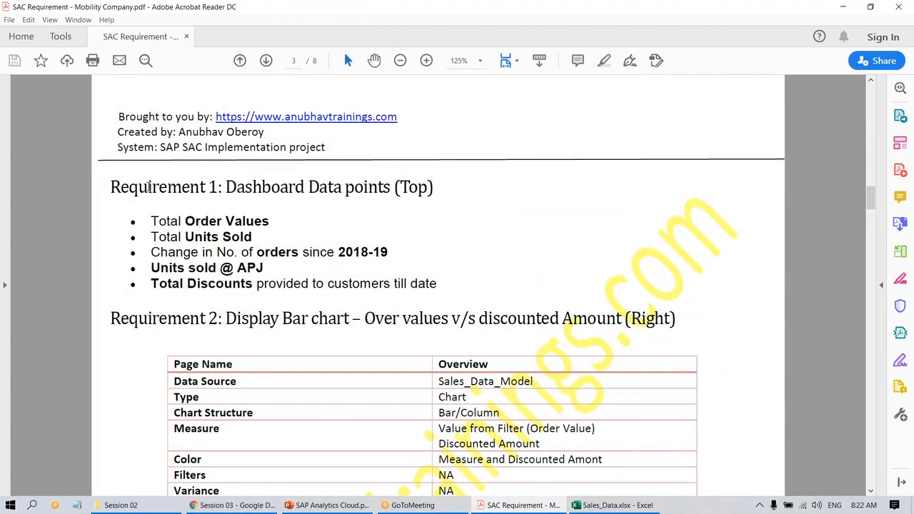
left_click_drag(225, 189, 429, 188)
left_click(404, 187)
left_click(263, 222)
left_click_drag(187, 221, 302, 283)
left_click(301, 283)
- Read Requirement 2 on the bar chart of order values versus discounted amount, including its settings table
left_click_drag(226, 319, 555, 321)
scroll(556, 322, "down", 3)
left_click_drag(471, 292, 455, 400)
left_click(455, 400)
scroll(454, 400, "down", 10)
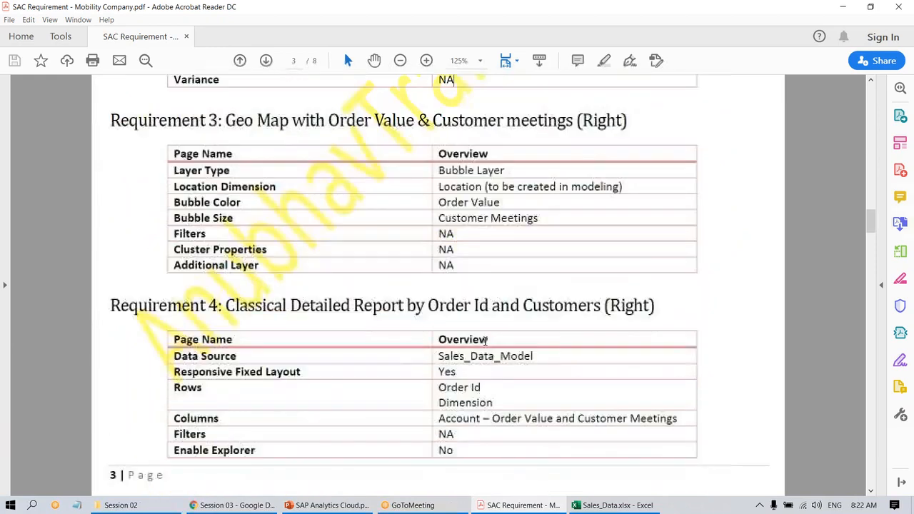
- Read Requirement 3 on the Geo Map with Order Value and Customer meetings, from its layer type to its additional layer
left_click_drag(226, 120, 629, 123)
left_click_drag(475, 170, 478, 267)
left_click(478, 267)
scroll(478, 267, "down", 5)
- Skim the Dimensions and Measures filter requirements on page 4 and examine the sample dashboard on page 5
scroll(470, 288, "down", 20)
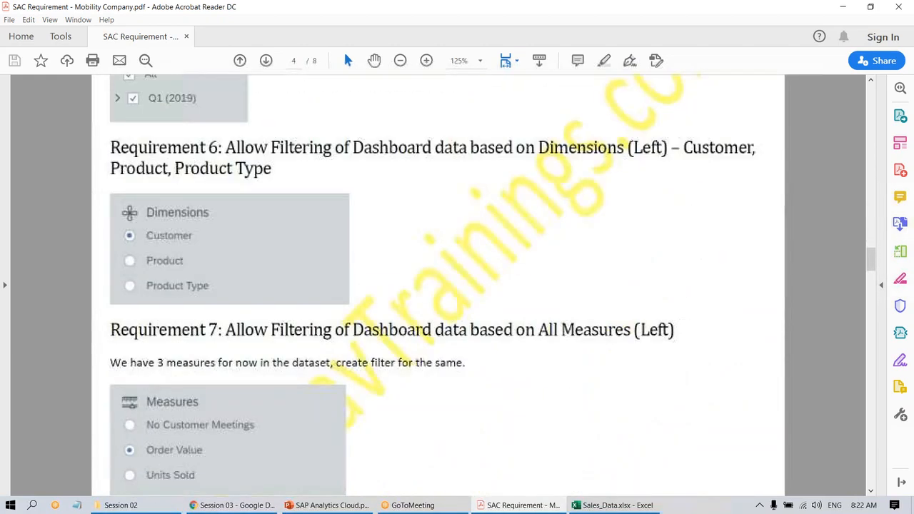
scroll(439, 285, "down", 15)
scroll(439, 286, "up", 4)
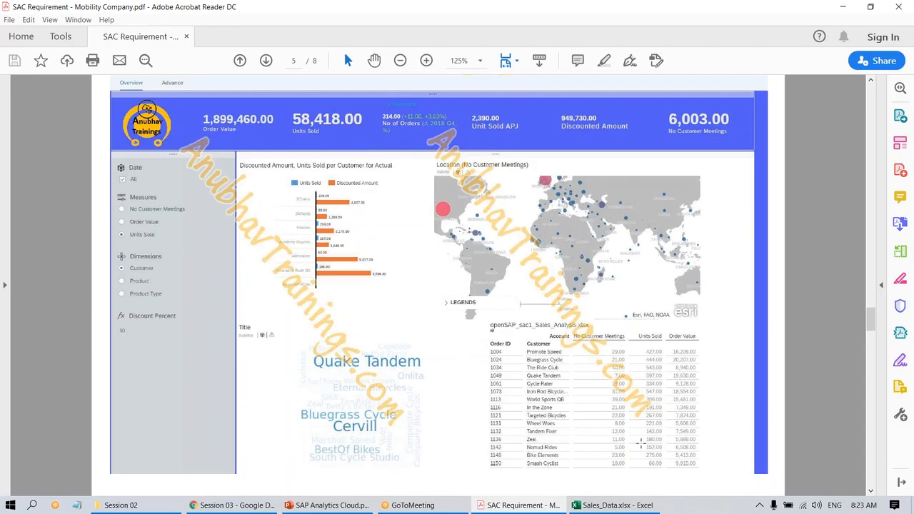
- Switch to the PowerPoint presentation and review the Requirement Collection, Access data and Prepare Modeling stages of the BI process
left_click(365, 505)
left_click(259, 326)
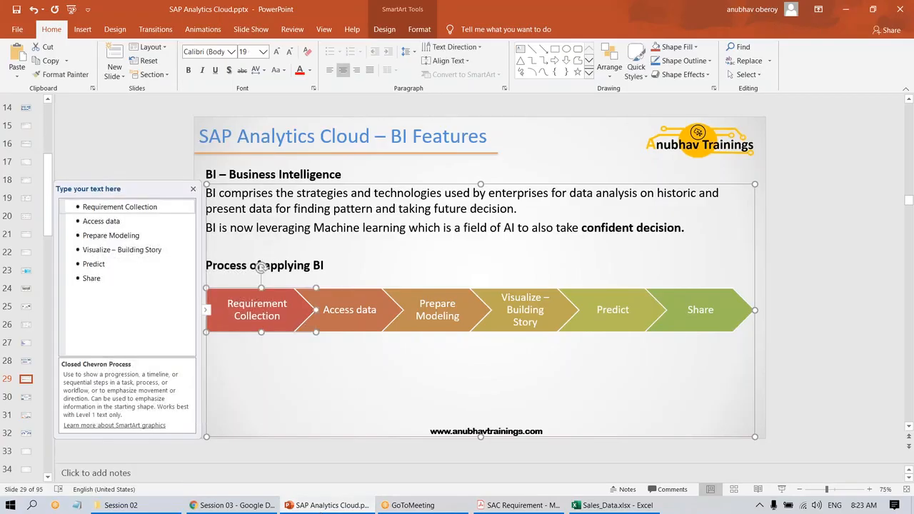
left_click(352, 327)
left_click(427, 327)
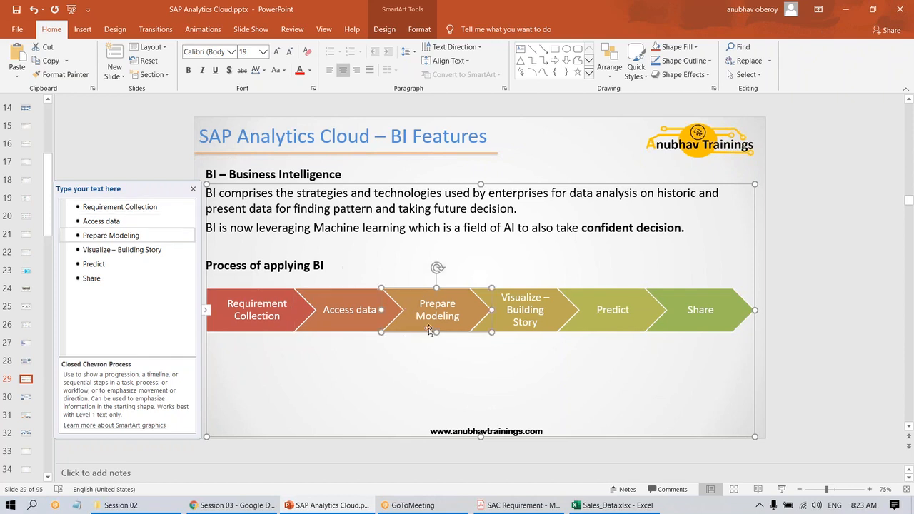
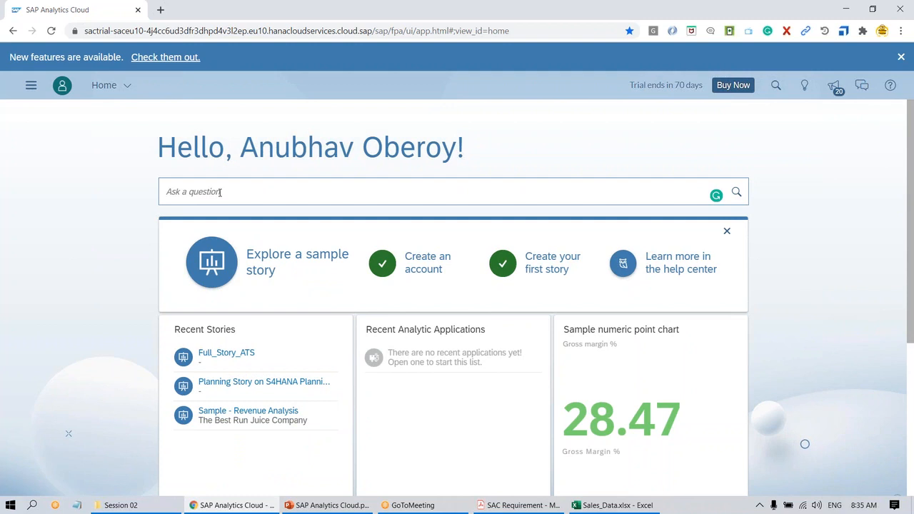
- Look over the main navigation's System options and the object types available under Create, and close the navigation
left_click(31, 86)
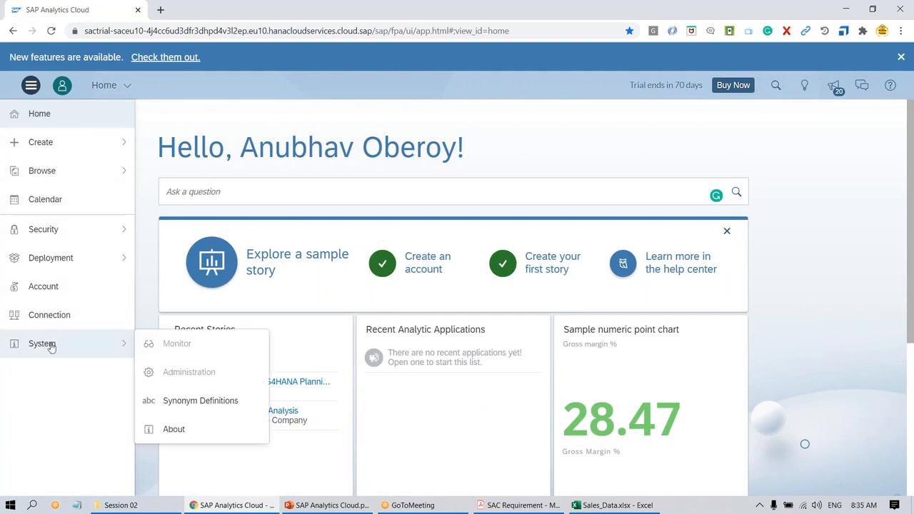
mouse_move(94, 146)
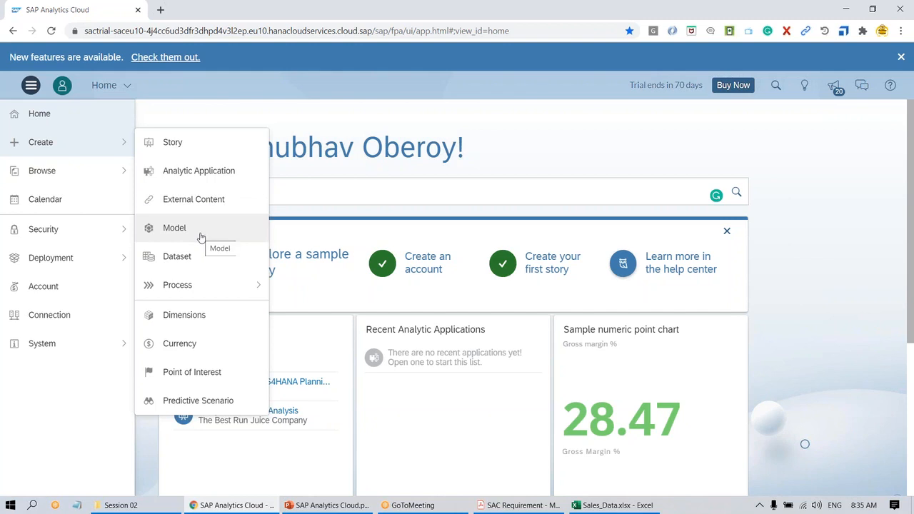
mouse_move(187, 288)
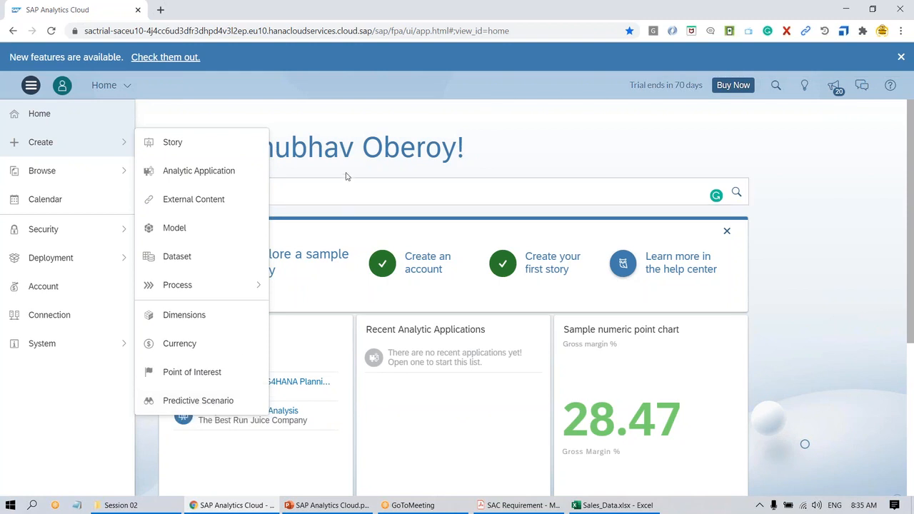
left_click(346, 147)
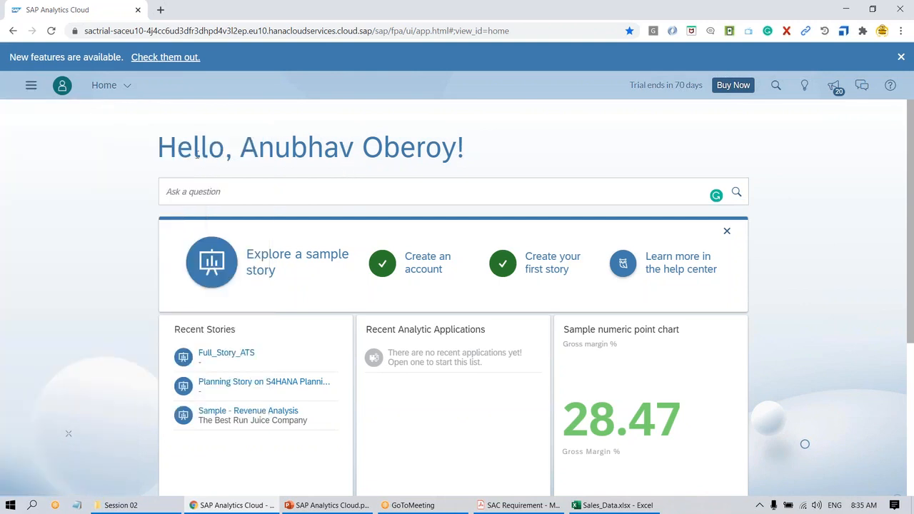
- Open the Full_Story_ATS story from the ATS Full Demo folder and look over its Overview page
left_click(29, 92)
left_click(49, 172)
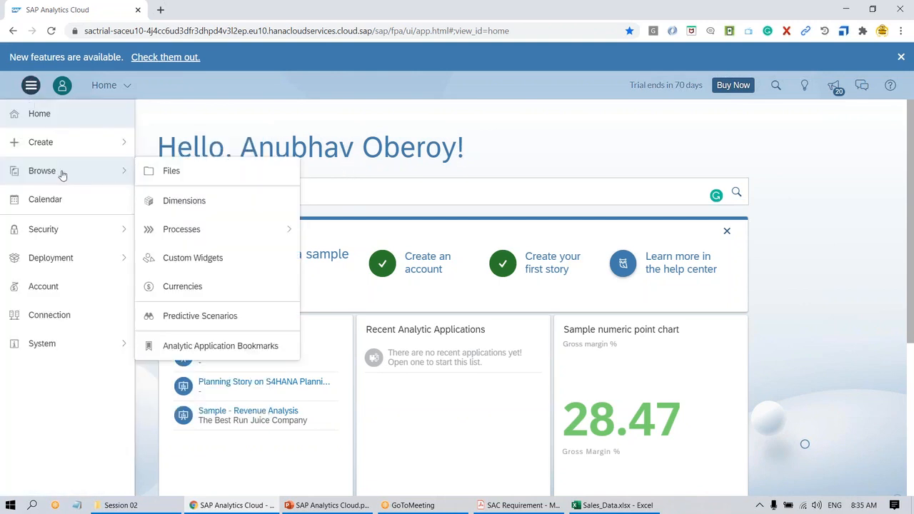
left_click(194, 172)
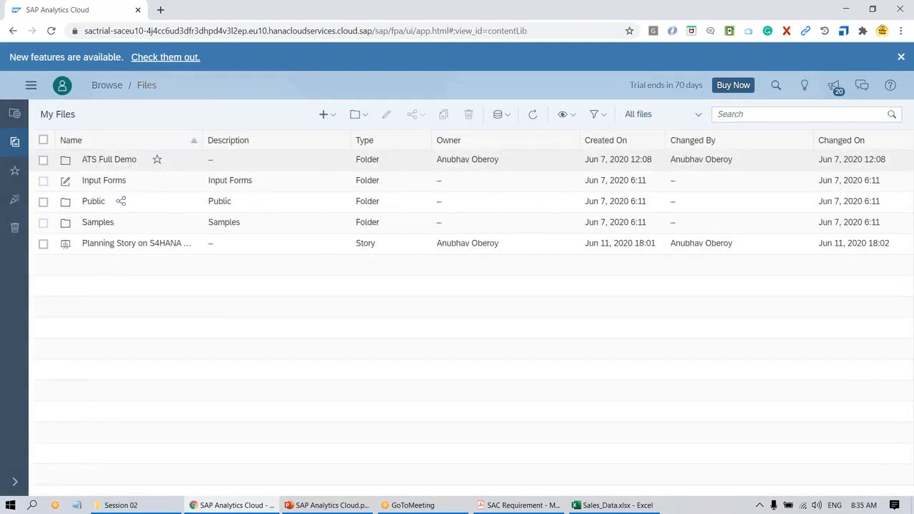
left_click(106, 160)
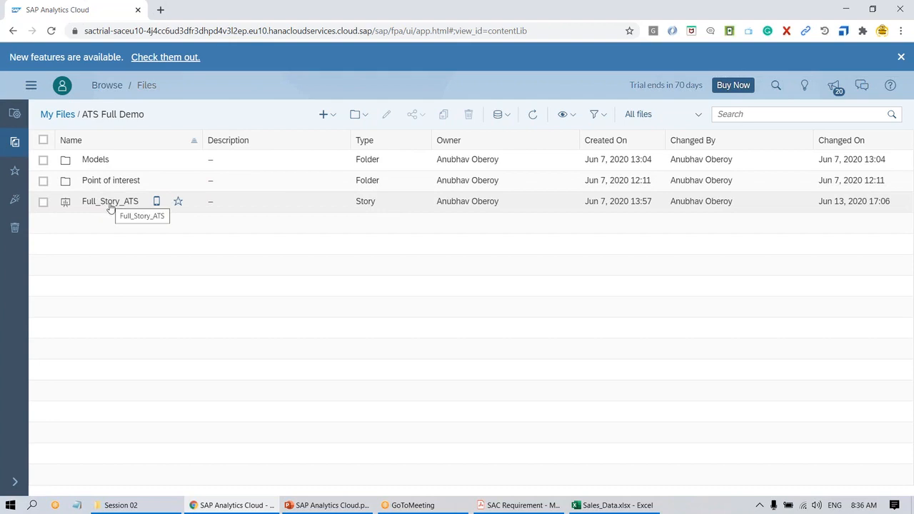
left_click(109, 202)
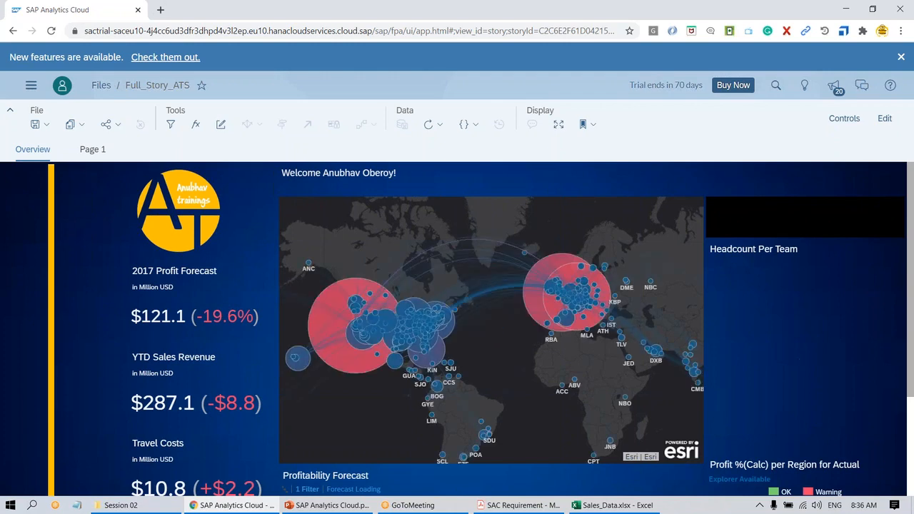
scroll(173, 257, "down", 2)
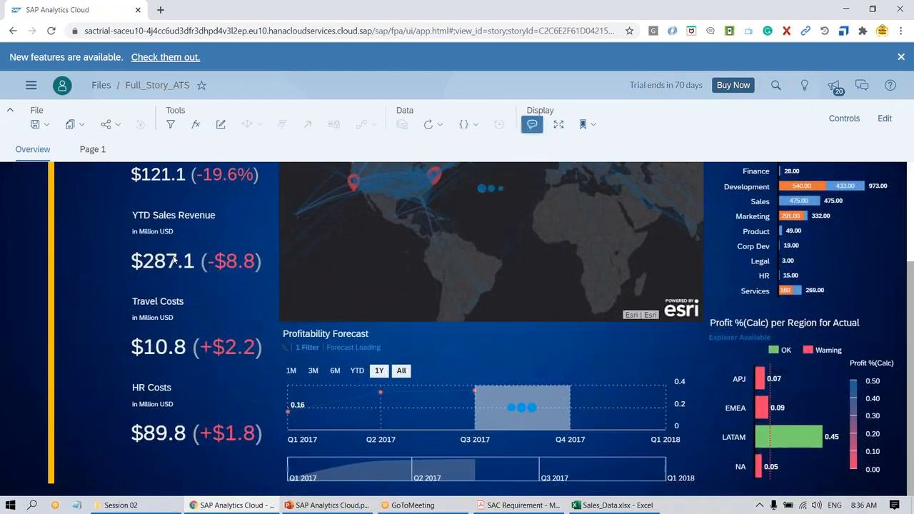
scroll(173, 260, "up", 2)
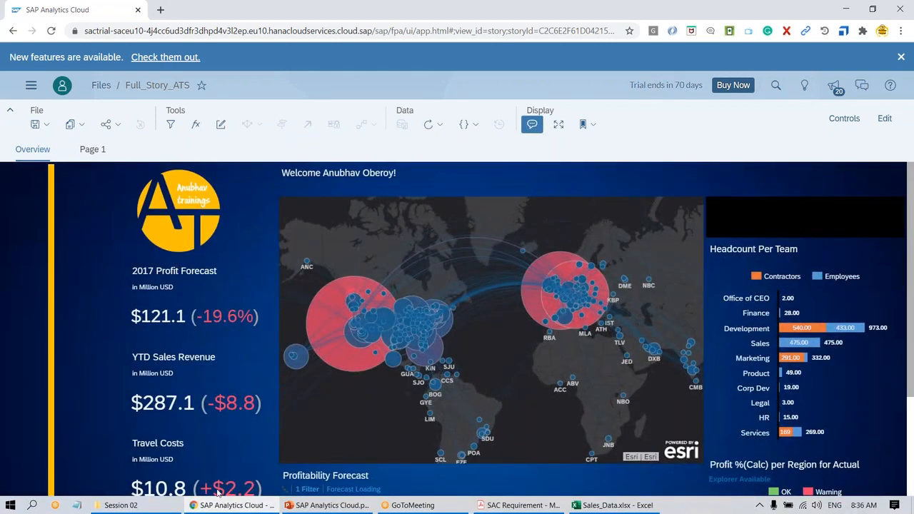
- Examine the Overview page's cost and revenue figures, map, Headcount Per Team, Profitability Forecast and profit per region charts
scroll(218, 343, "down", 2)
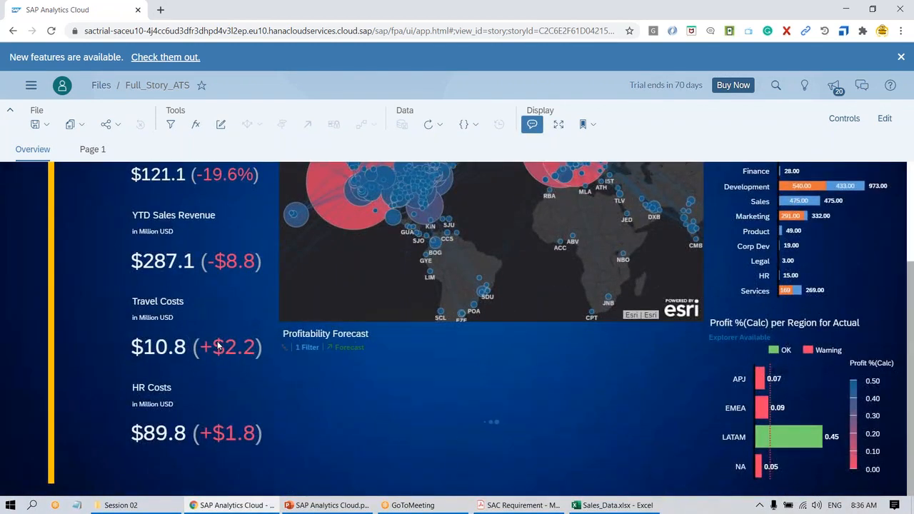
scroll(216, 340, "up", 2)
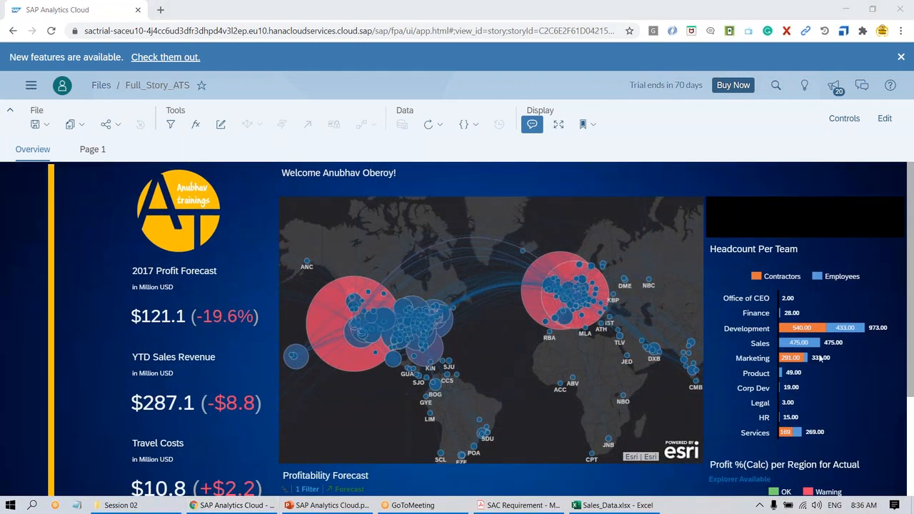
scroll(819, 386, "down", 2)
scroll(735, 243, "up", 2)
left_click(731, 257)
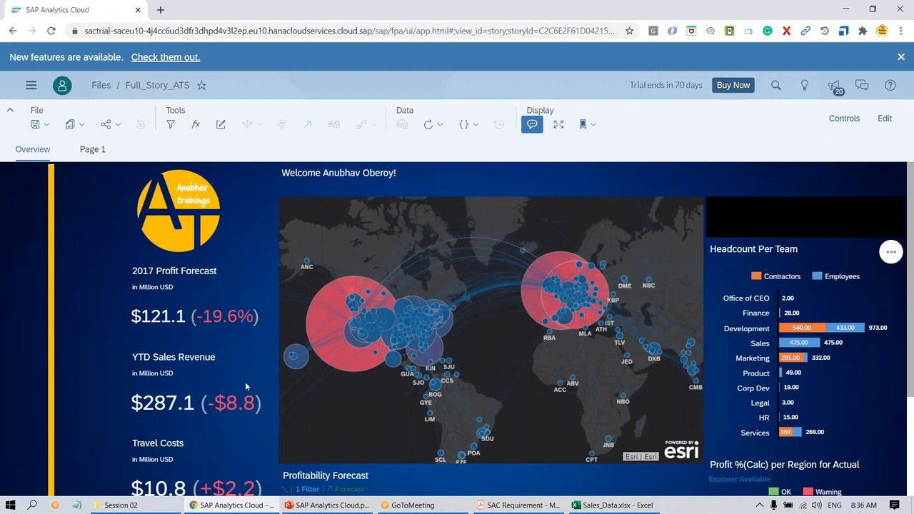
scroll(526, 320, "down", 2)
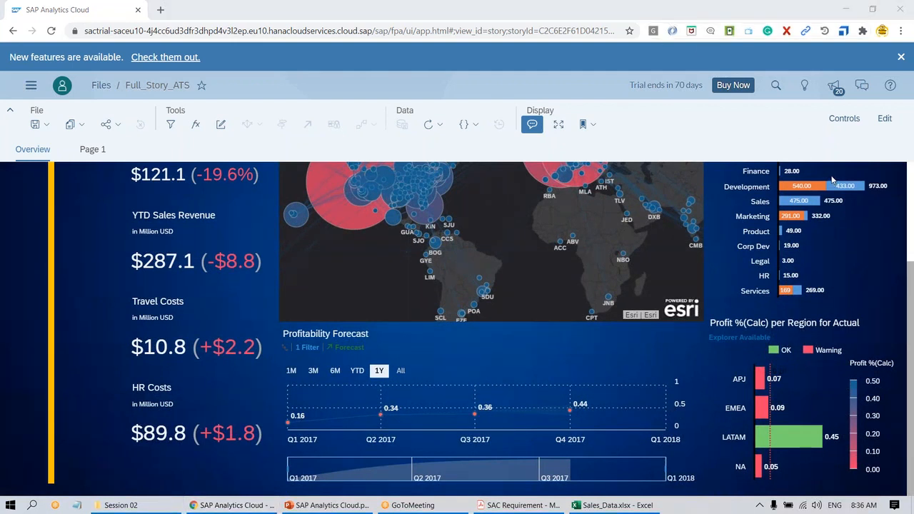
mouse_move(409, 407)
scroll(304, 288, "up", 2)
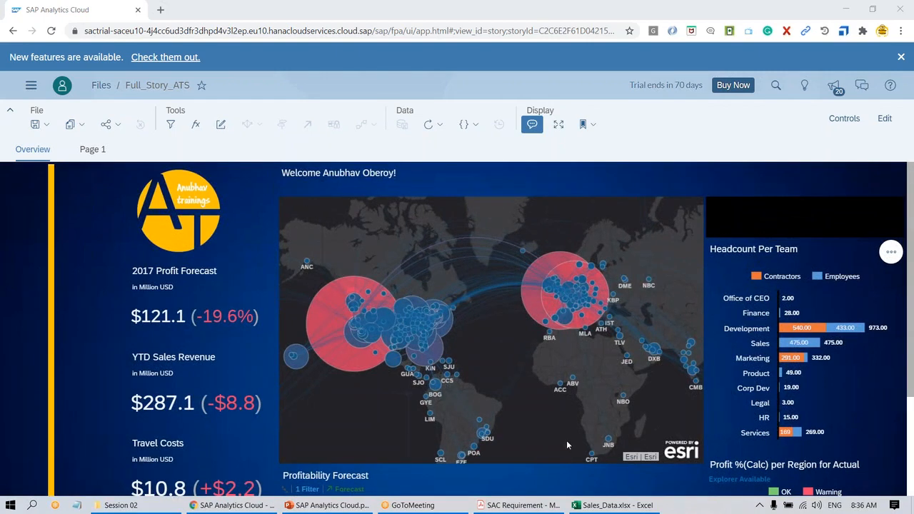
scroll(570, 418, "down", 2)
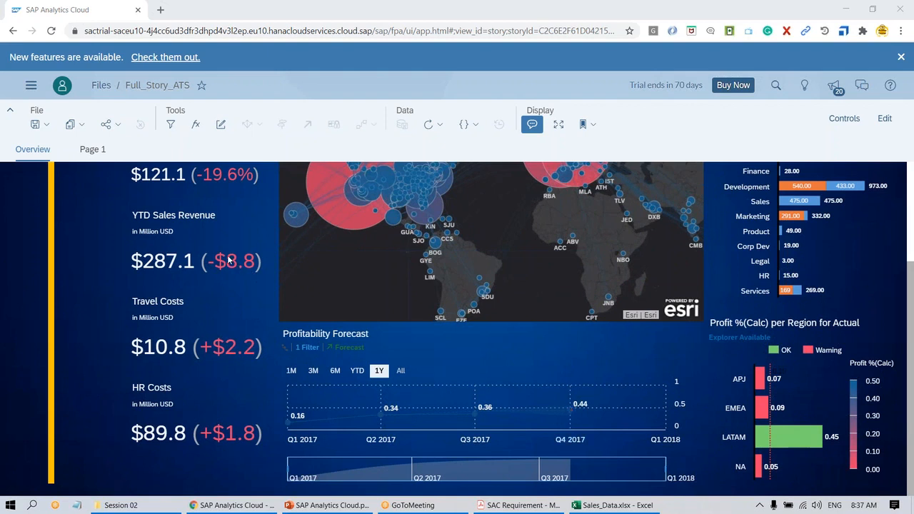
- Look over the HR figures and charts on the story's Page 1 and return to the Overview page
left_click(92, 155)
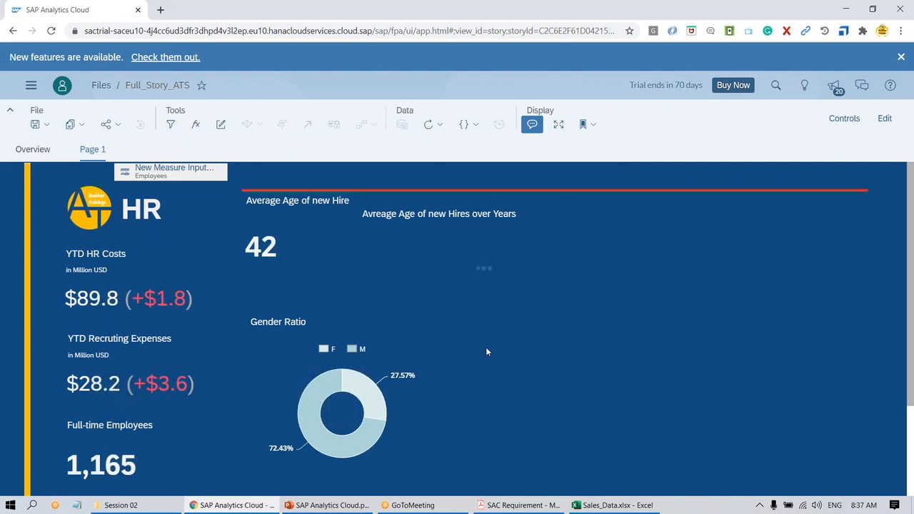
scroll(486, 348, "down", 3)
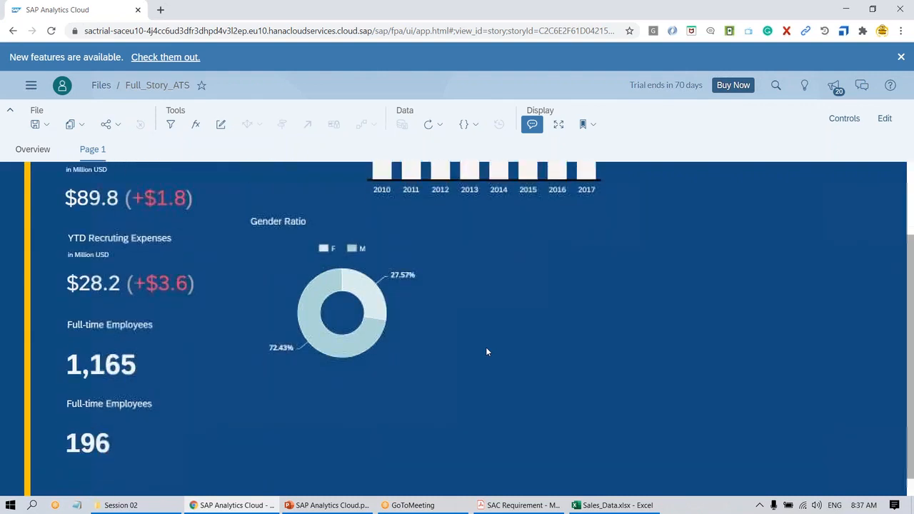
scroll(486, 349, "up", 3)
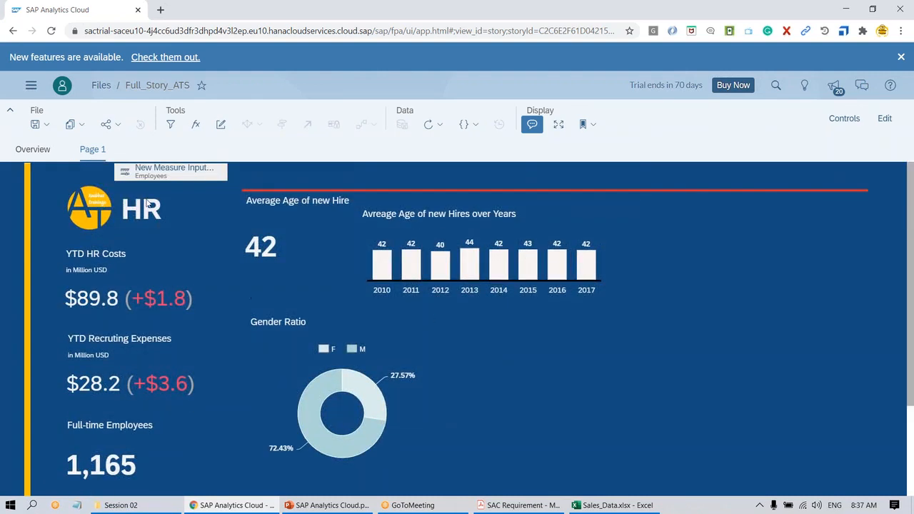
left_click(31, 152)
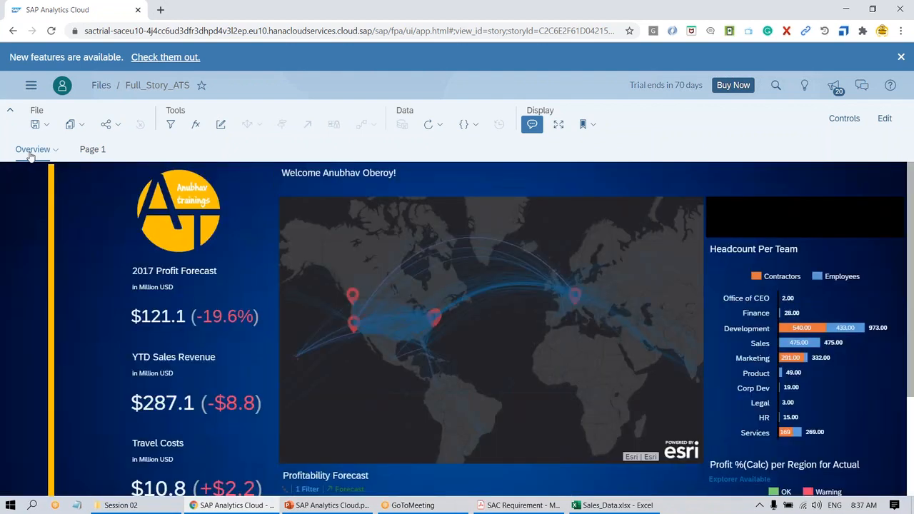
- Return to the home screen and upload the Sales_Data.xlsx file from the Session 02 folder as a new dataset
left_click(31, 85)
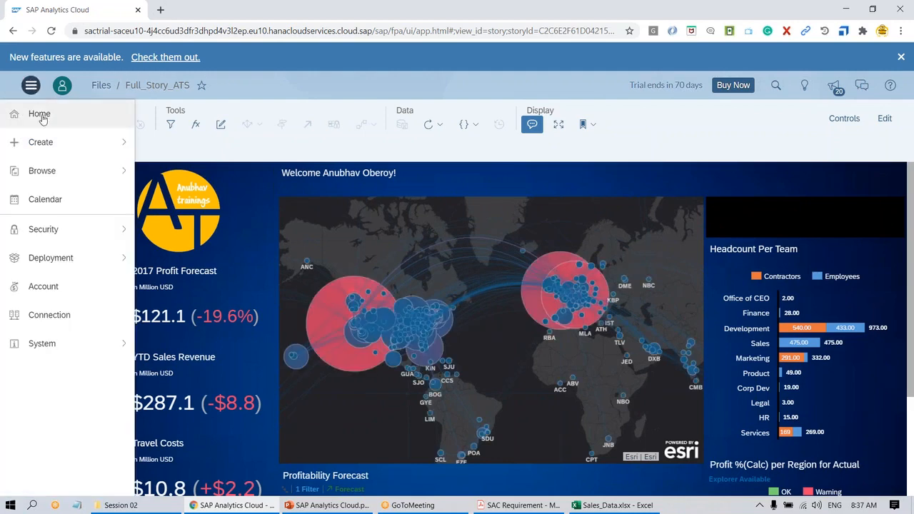
left_click(39, 116)
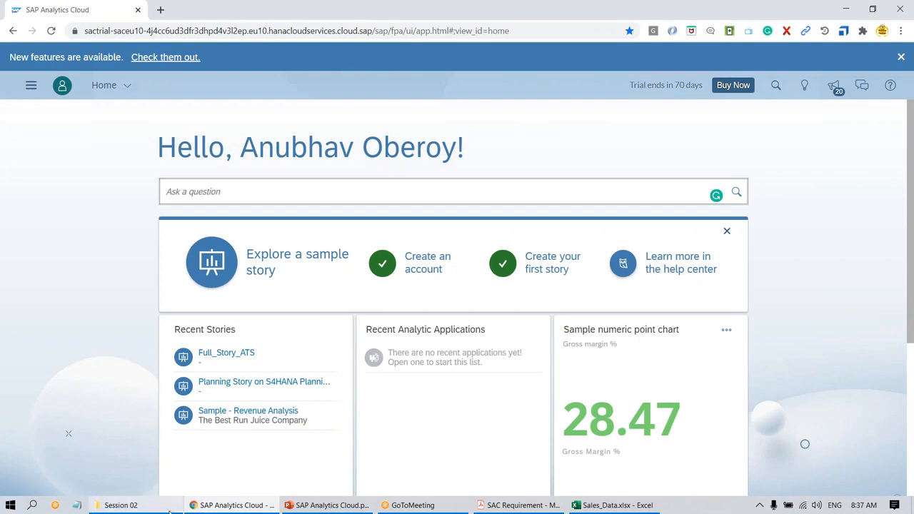
left_click(121, 505)
left_click_drag(148, 94, 563, 259)
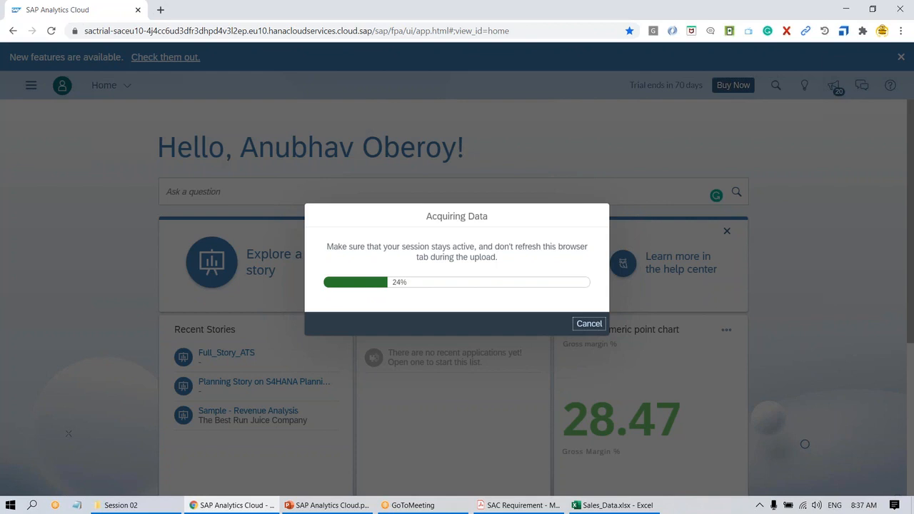
left_click_drag(427, 216, 489, 216)
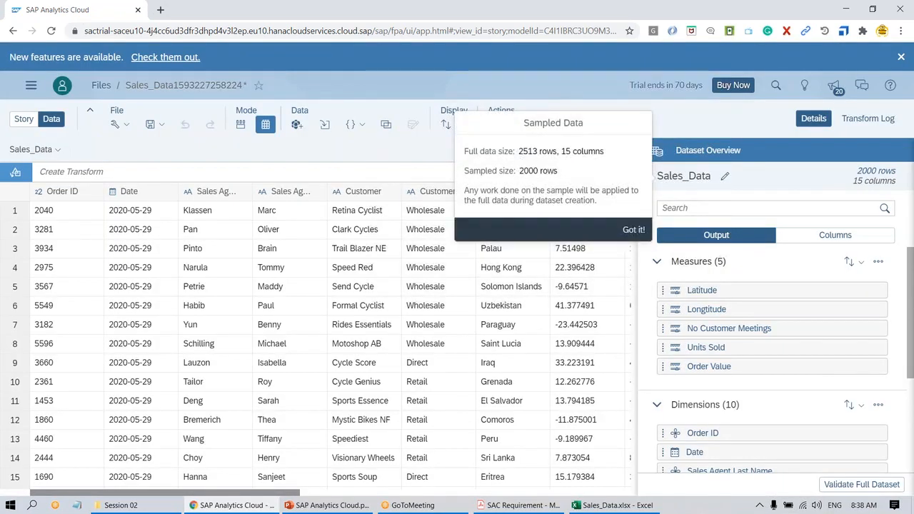
- Read the Sampled Data notice about the full data size, sampled size and how sample changes apply, and dismiss it
left_click_drag(519, 151, 615, 152)
left_click(615, 152)
left_click_drag(520, 171, 561, 173)
left_click(561, 173)
left_click_drag(466, 170, 558, 172)
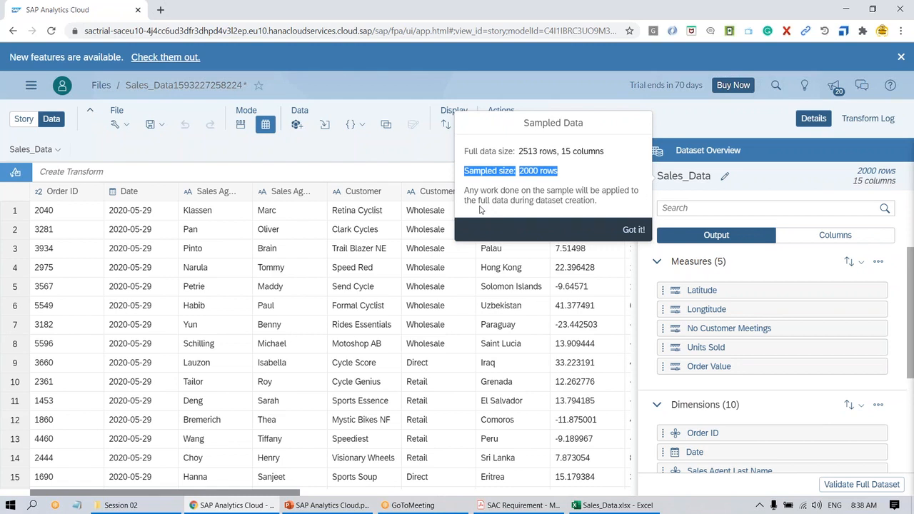
left_click_drag(464, 190, 591, 202)
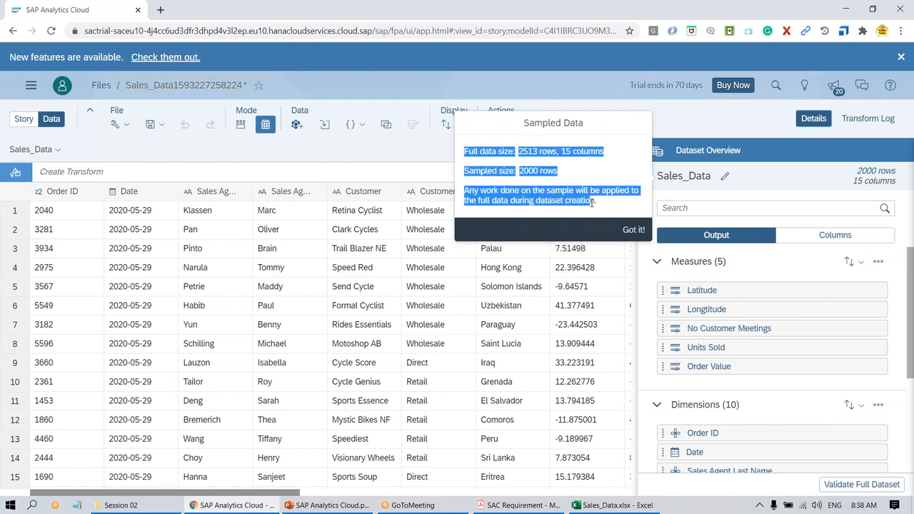
left_click(592, 203)
left_click_drag(519, 152, 539, 151)
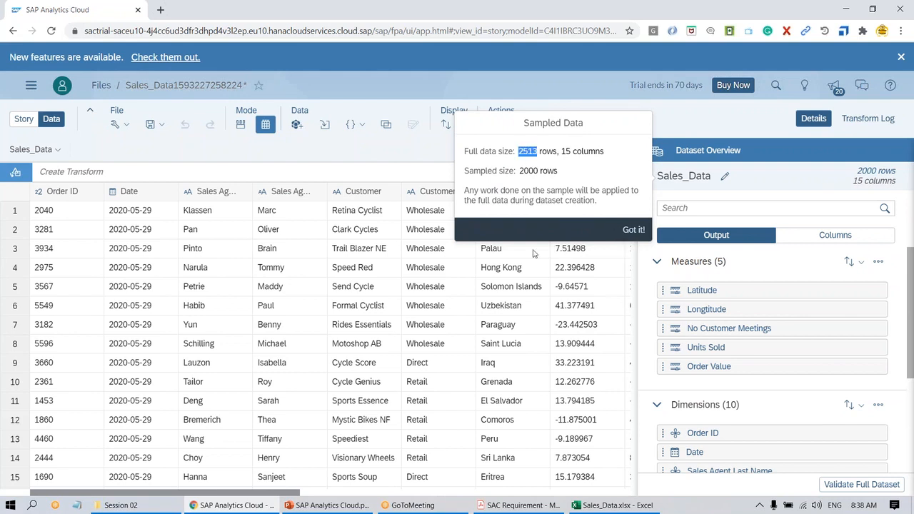
left_click(628, 230)
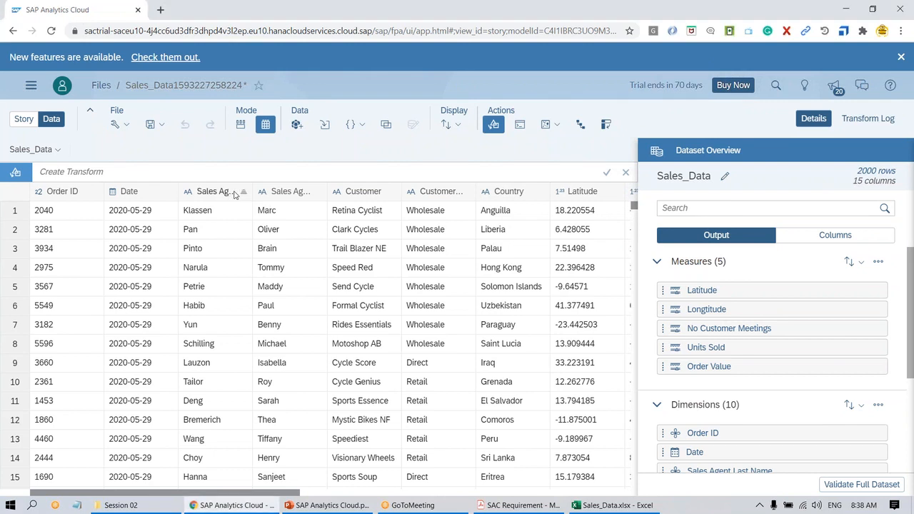
- Concatenate the Sales Agent Last Name and Sales Agent First Name columns using a space as the separator
left_click(219, 193)
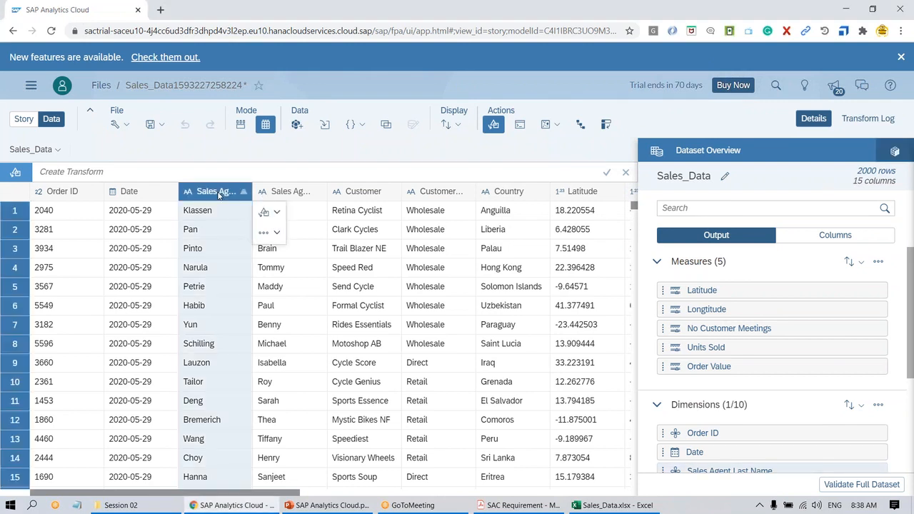
left_click(275, 194, "ctrl")
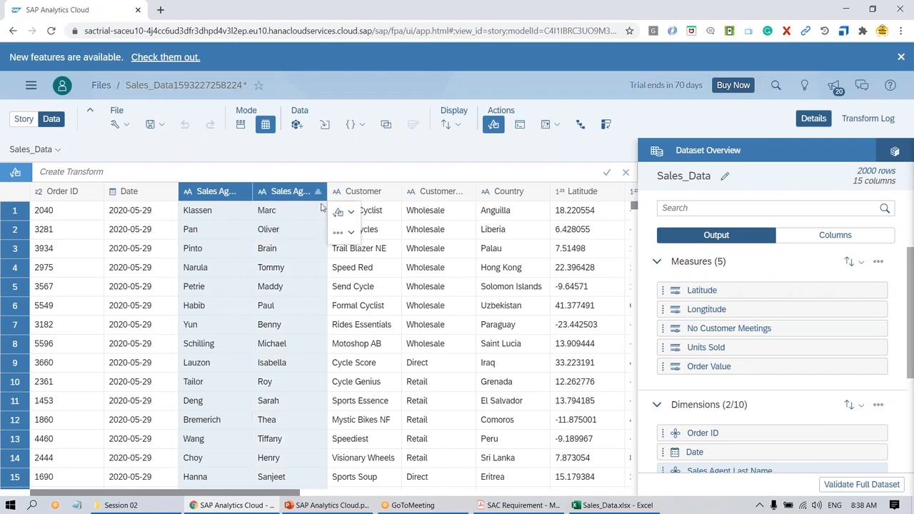
left_click(348, 235)
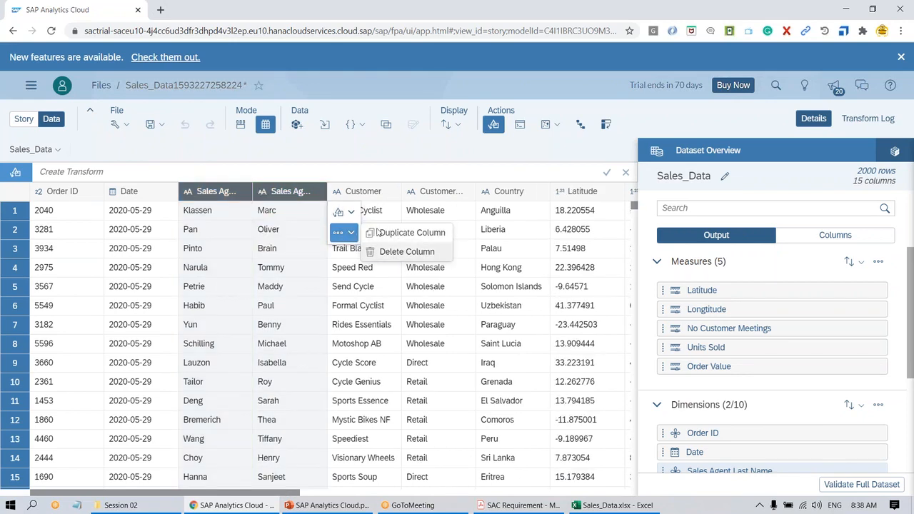
left_click(340, 213)
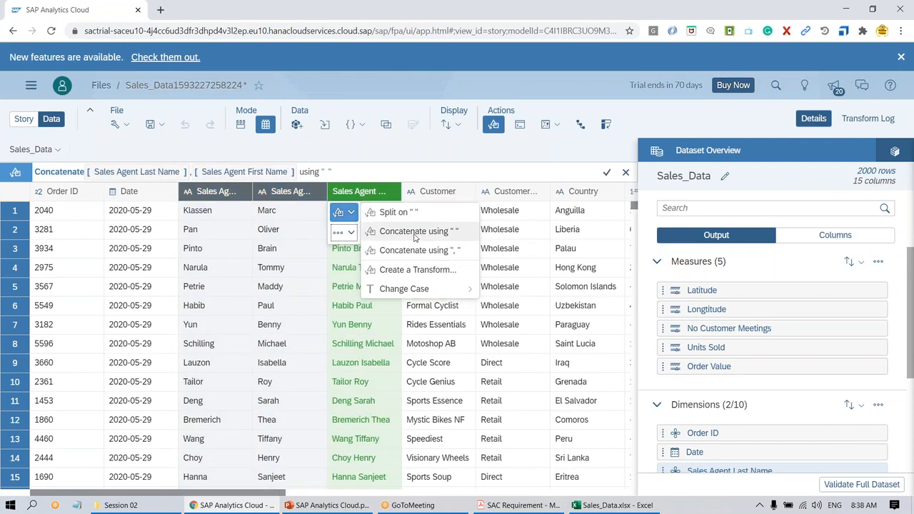
left_click(421, 234)
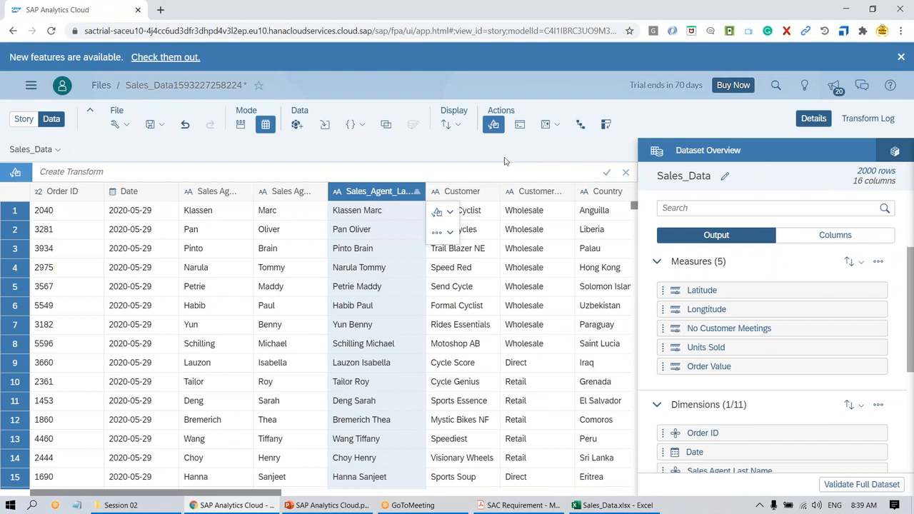
- Remove the concatenate transform of the sales agent name columns from the transform log
left_click(668, 22)
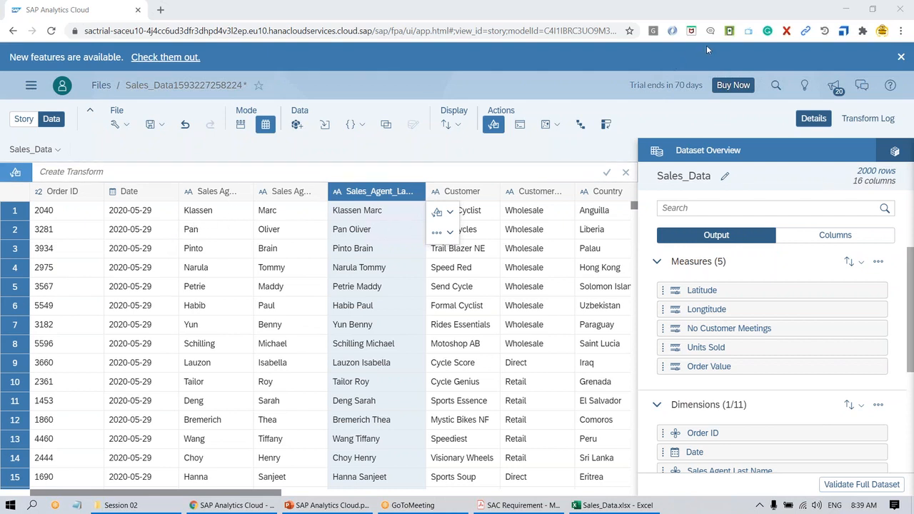
left_click(874, 119)
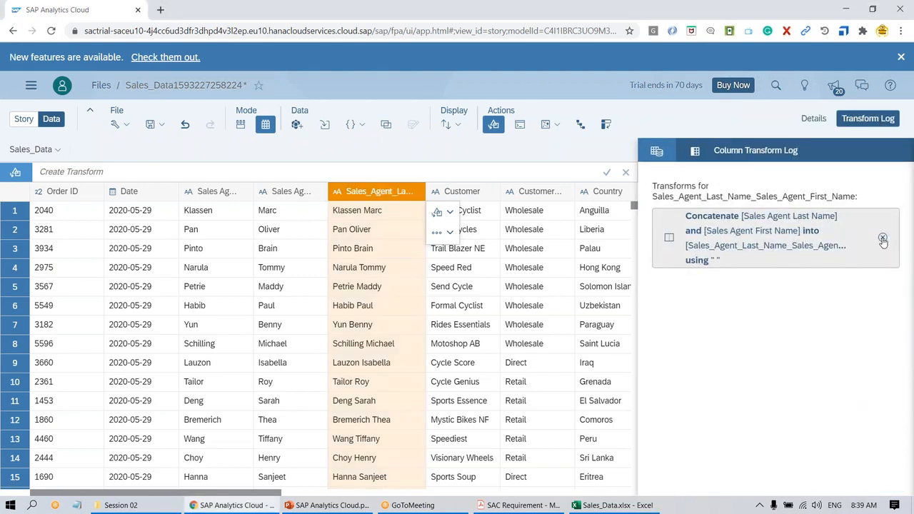
left_click(883, 238)
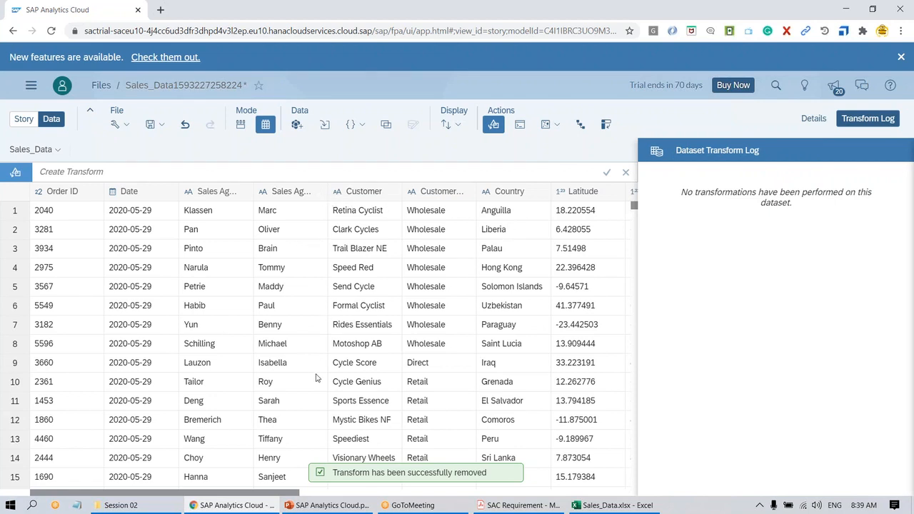
- Create a combined column again by concatenating Sales Agent Last Name and Sales Agent First Name with a space
left_click(210, 191)
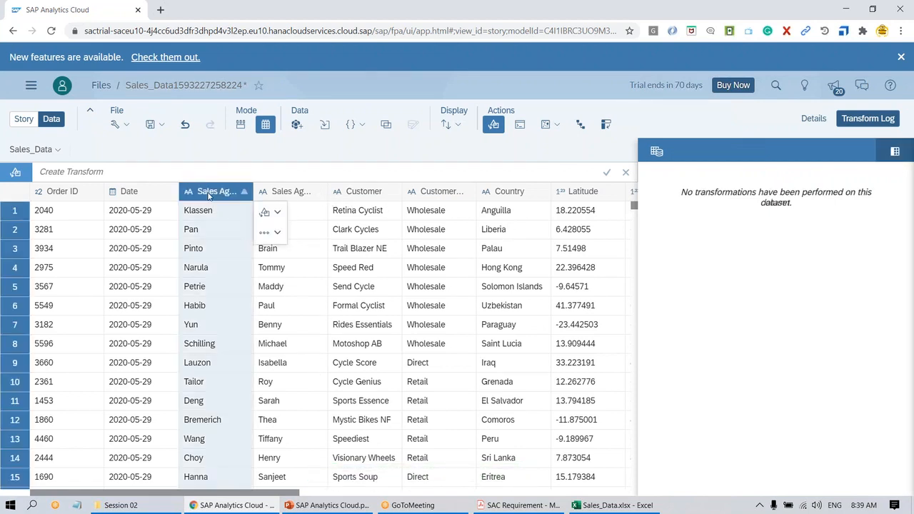
left_click(289, 193, "ctrl")
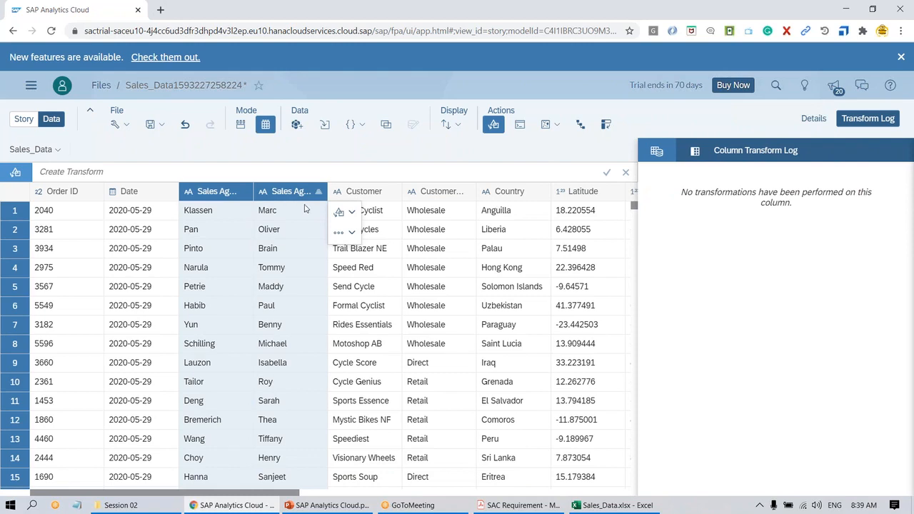
left_click(351, 213)
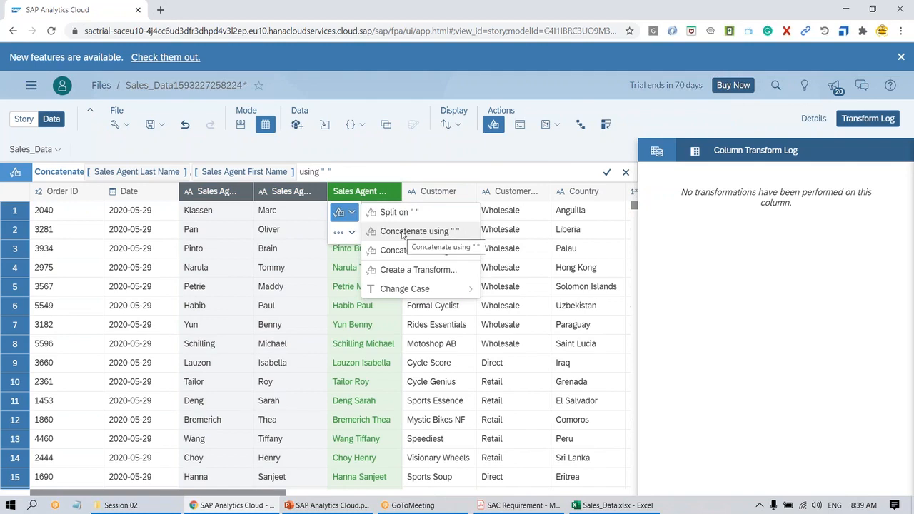
left_click(403, 231)
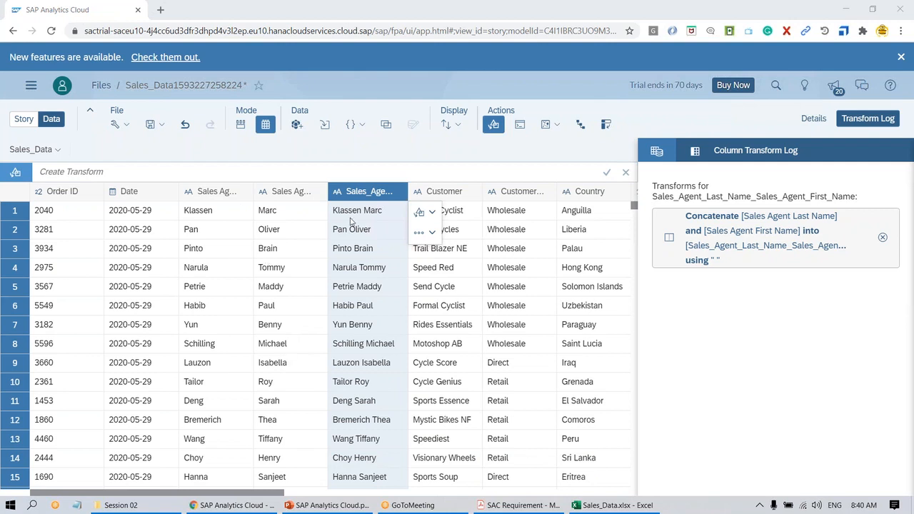
- Rename the concatenated name column to Sales Agent
double_click(365, 192)
left_click(363, 192)
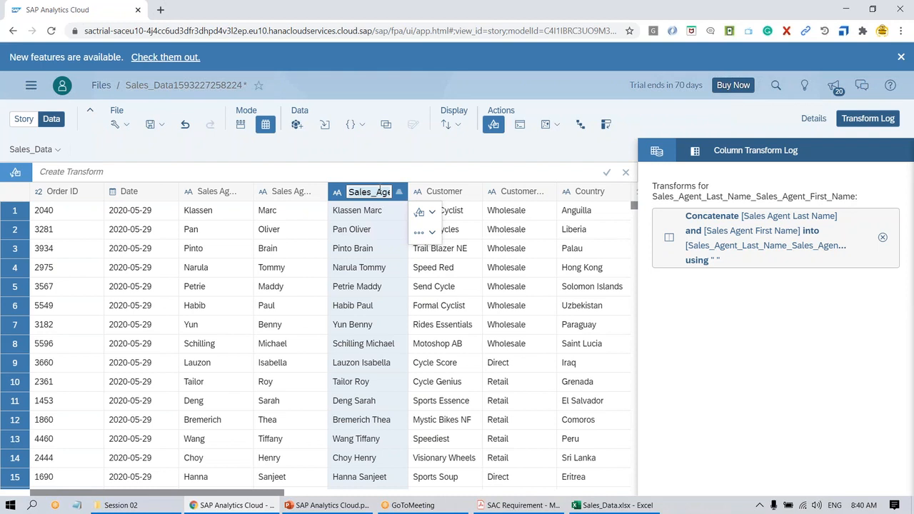
left_click(375, 191)
key("BackSpace")
key("End")
key("BackSpace")
key("BackSpace")
key("BackSpace")
key("BackSpace")
key("BackSpace")
key("BackSpace")
key("BackSpace")
key("BackSpace")
key("BackSpace")
key("BackSpace")
key("BackSpace")
key("Home")
key("Delete")
key("Delete")
key("Delete")
key("Delete")
key("Delete")
key("Delete")
key("Delete")
key("Delete")
key("Delete")
key("Delete")
key("Delete")
key("Delete")
key("BackSpace")
key("BackSpace")
key("BackSpace")
key("BackSpace")
key("BackSpace")
key("BackSpace")
key("BackSpace")
key("BackSpace")
key("BackSpace")
key("BackSpace")
key("BackSpace")
key("BackSpace")
key("BackSpace")
key("BackSpace")
key("BackSpace")
key("BackSpace")
key("BackSpace")
key("BackSpace")
key("BackSpace")
type("Sales Agent")
key("Return")
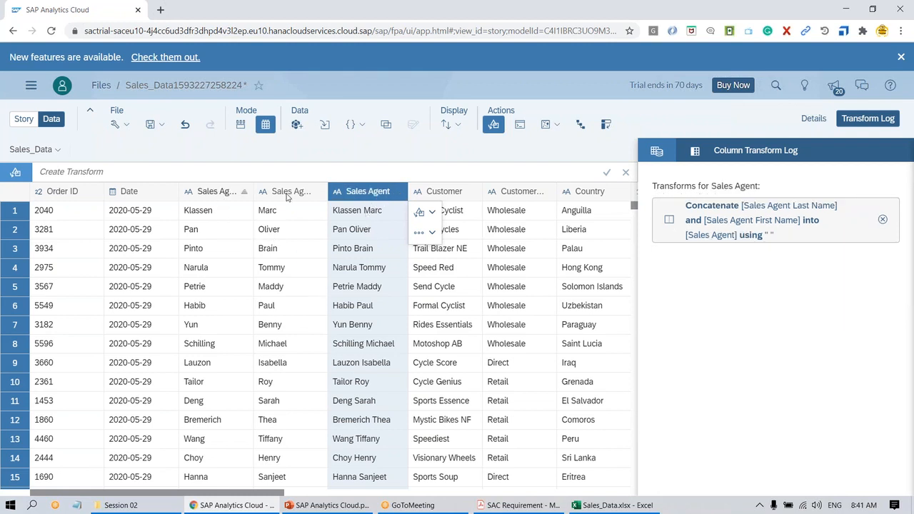
- Delete the original Sales Agent Last Name and Sales Agent First Name columns from the dataset
left_click(243, 195)
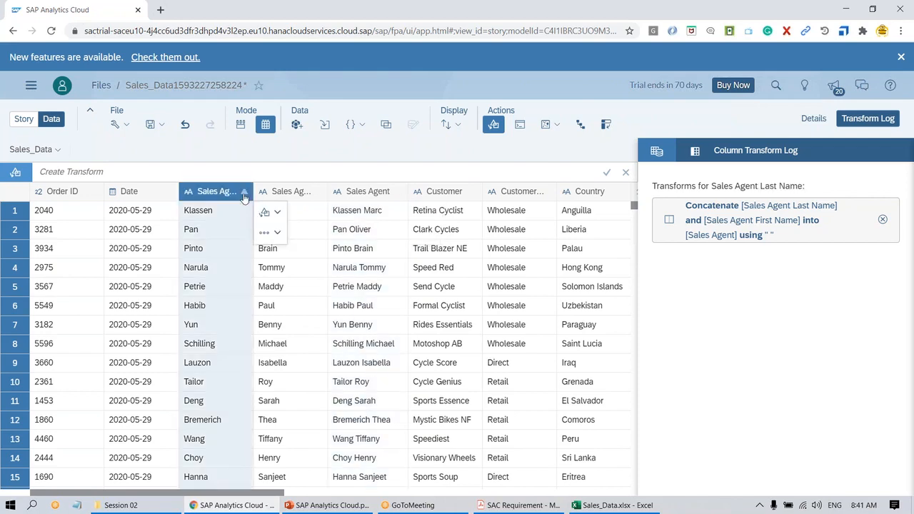
left_click(284, 198, "ctrl")
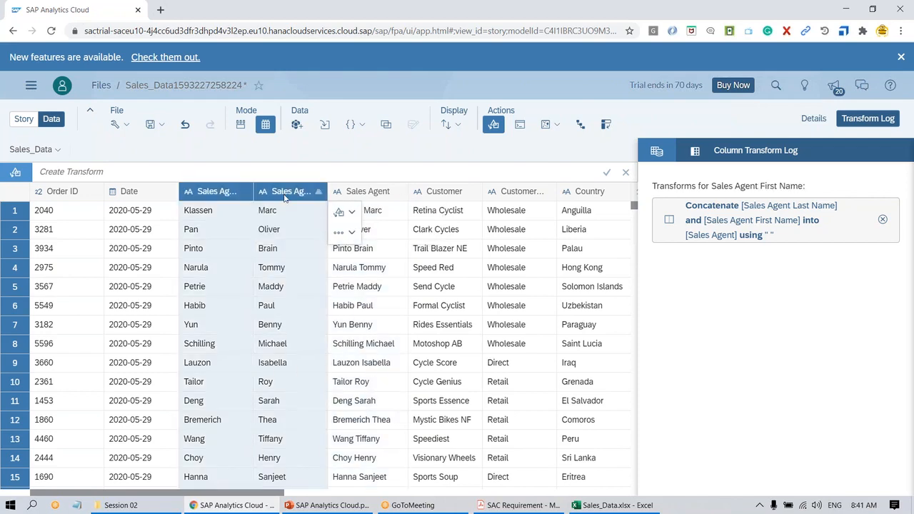
left_click(353, 234)
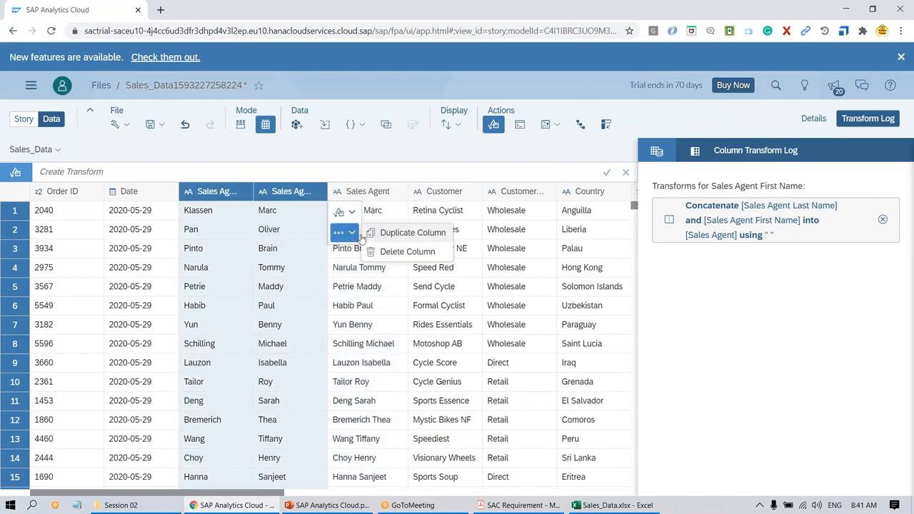
left_click(401, 254)
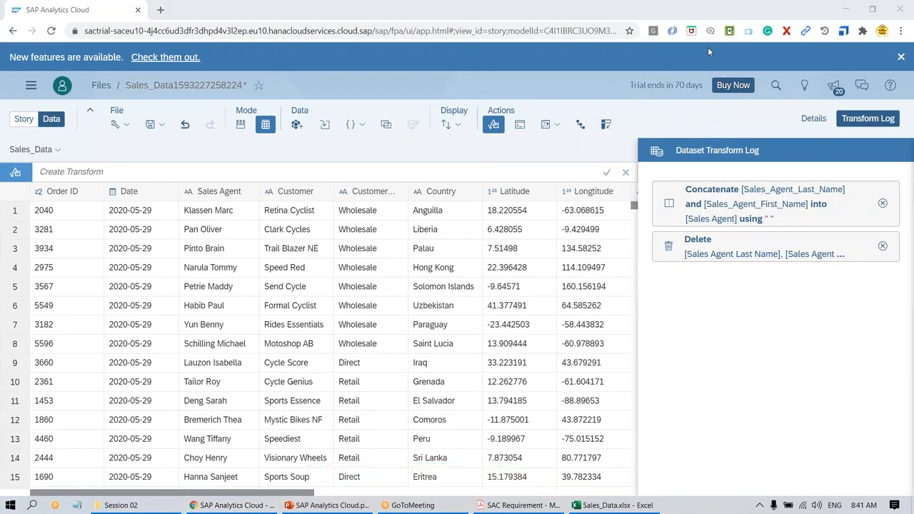
- Compare the column transform logs of Sales Agent and Country with the dataset transform log, and list the available transforms
left_click(235, 194)
left_click(235, 196)
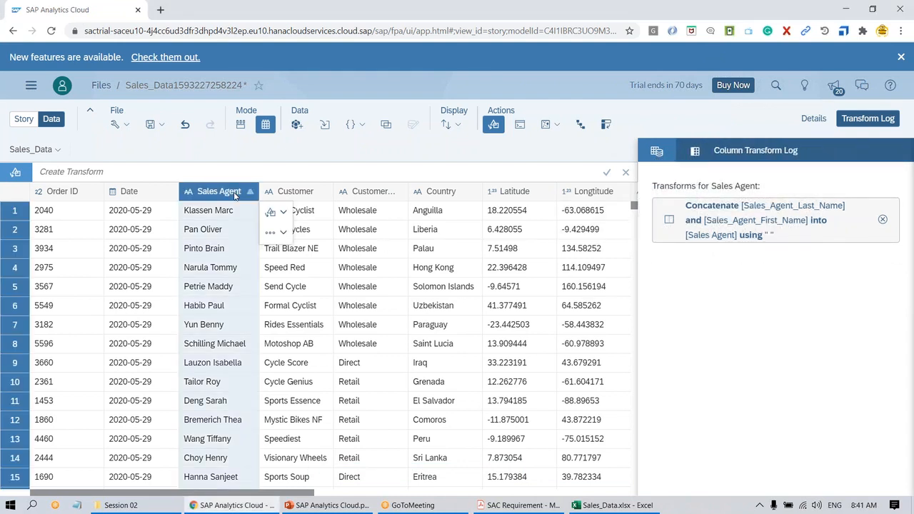
left_click(440, 194)
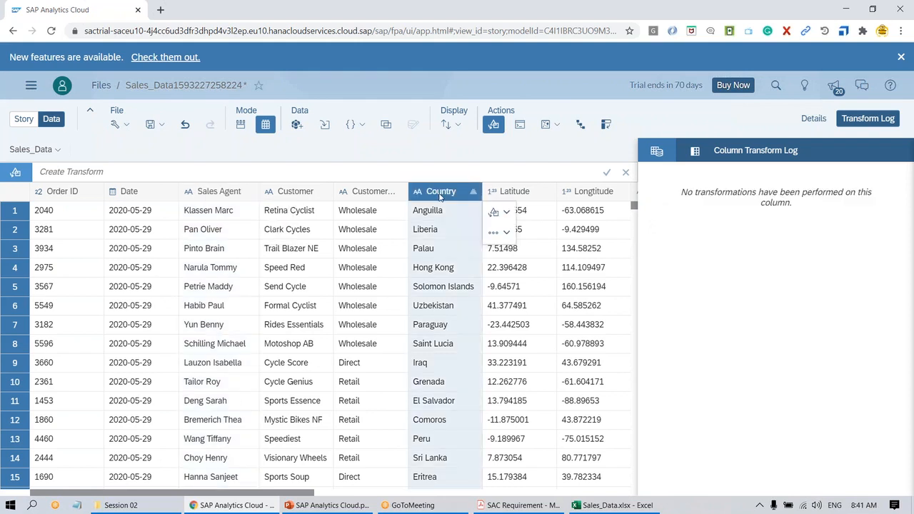
left_click(655, 153)
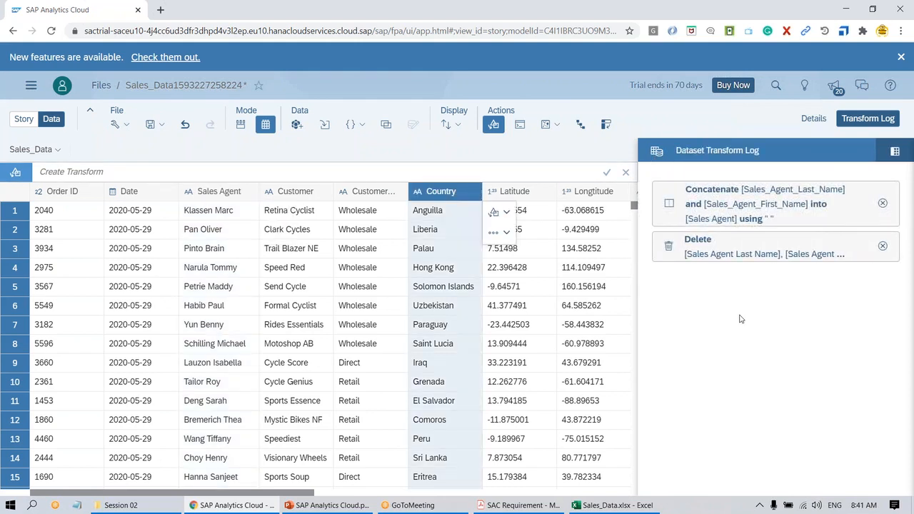
left_click(895, 150)
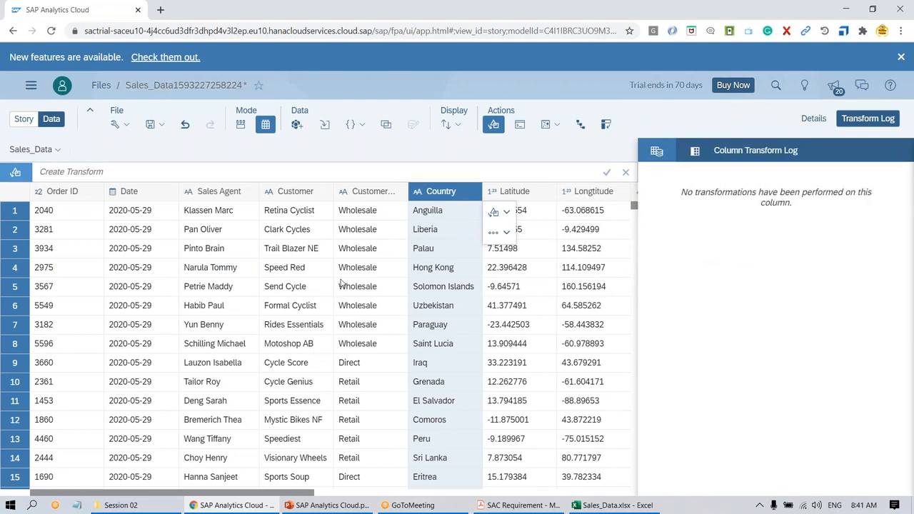
left_click(433, 174)
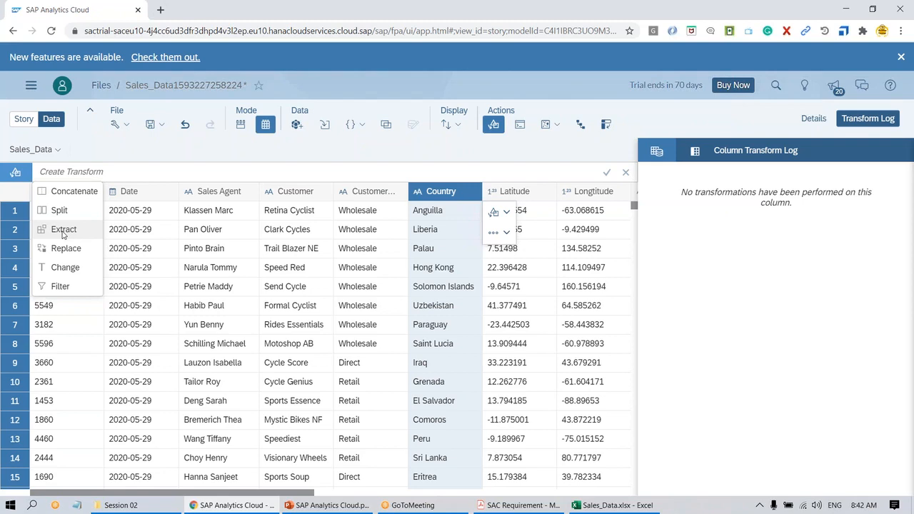
- Switch to a blank Notepad document and write the example line "I went to country 'India'"
left_click(79, 505)
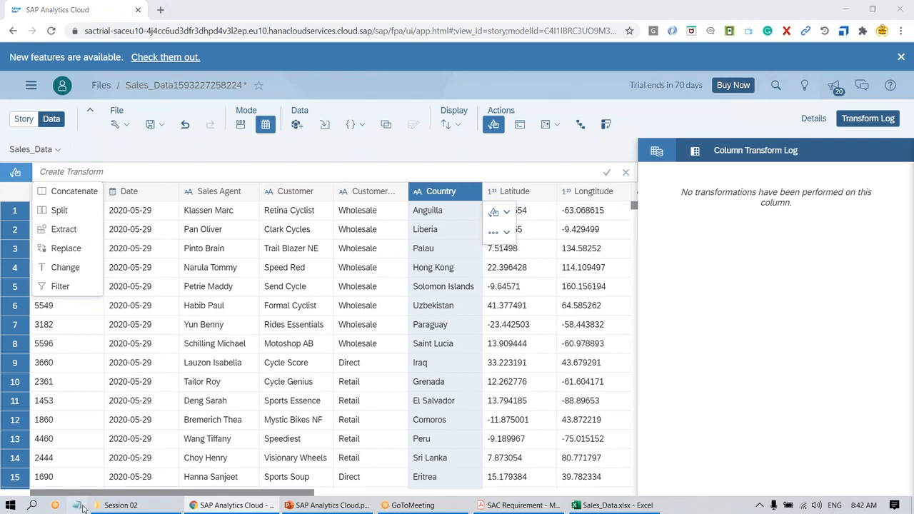
left_click_drag(291, 114, 475, 144)
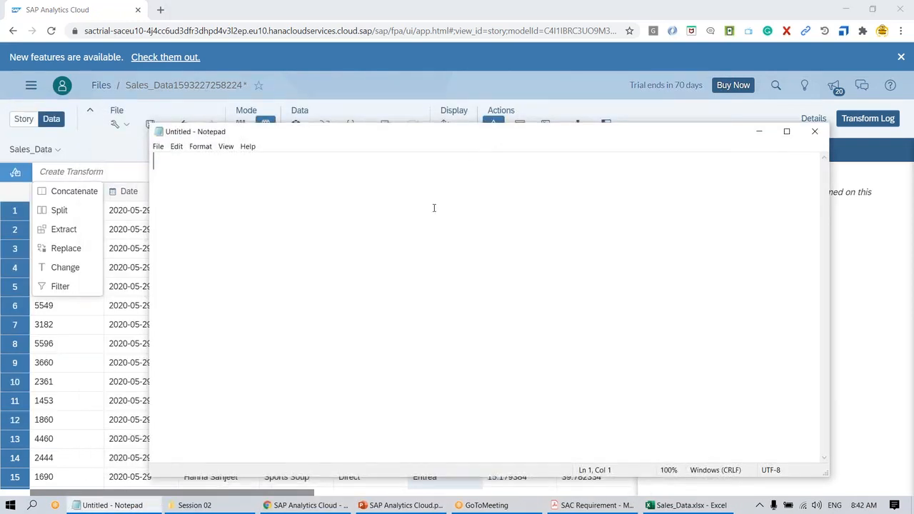
type("I we")
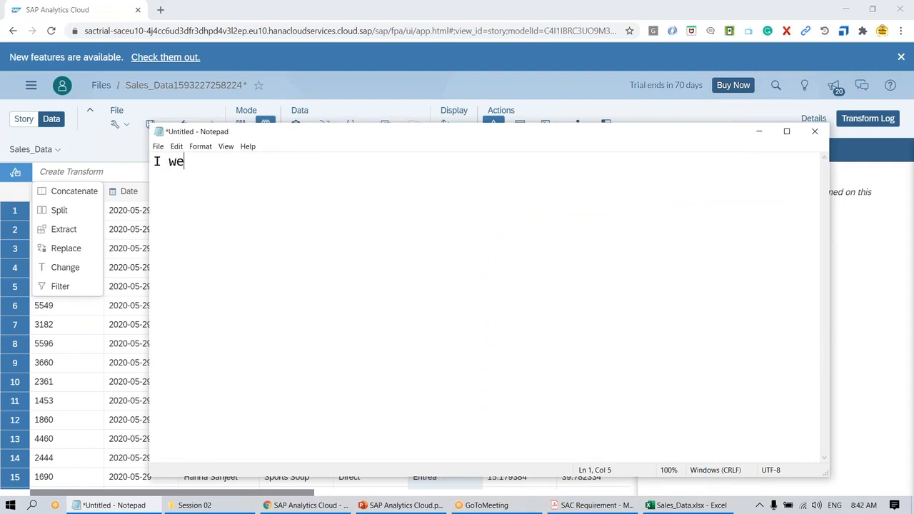
type("nt to country ''")
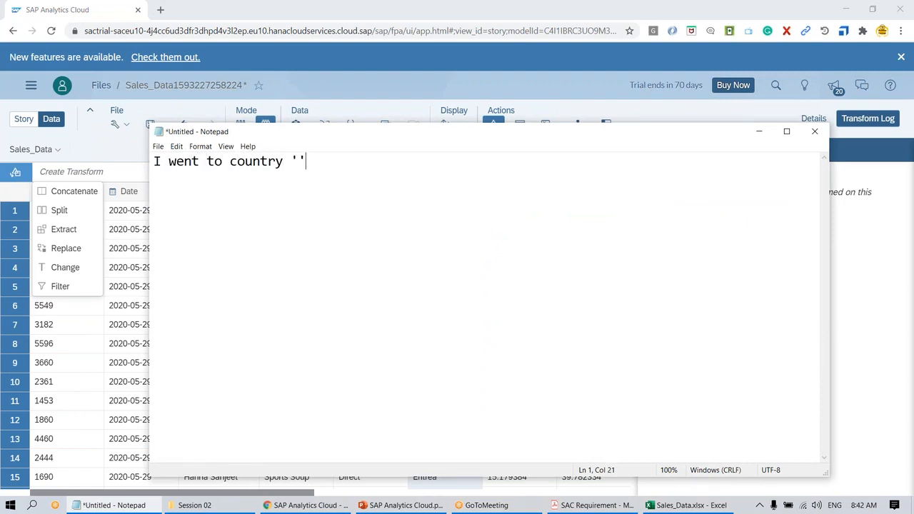
key("Left")
type("India")
key("Return")
left_click_drag(300, 162, 344, 162)
left_click(329, 213)
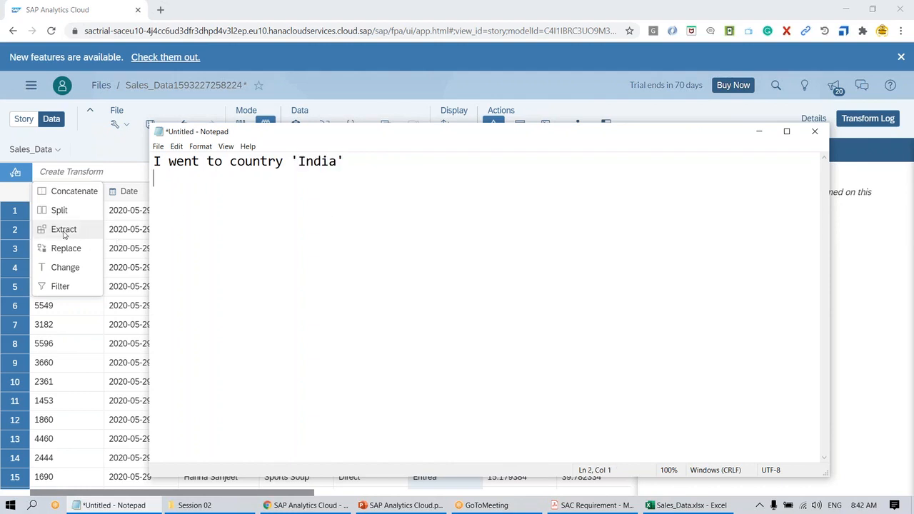
- Add a second line reading "Extract data between ' --> India" to the note and minimize Notepad without saving
type("Ex")
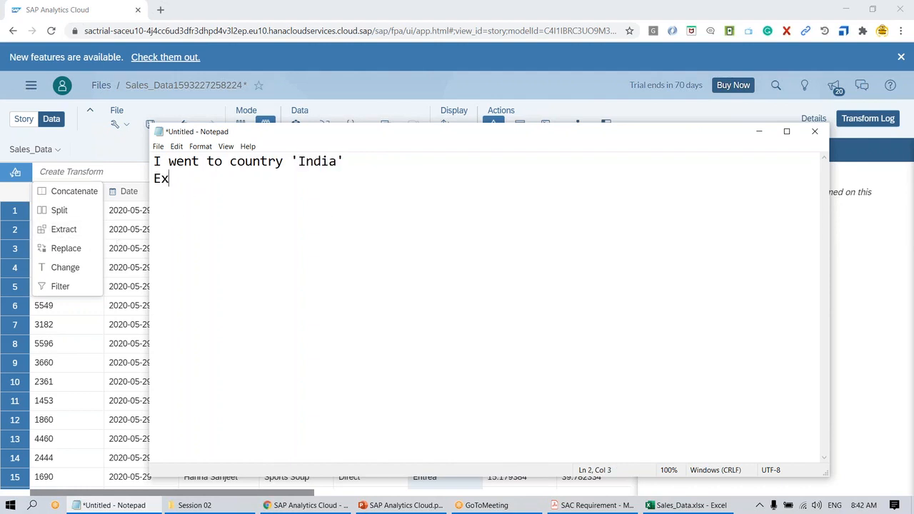
type("tract data bet")
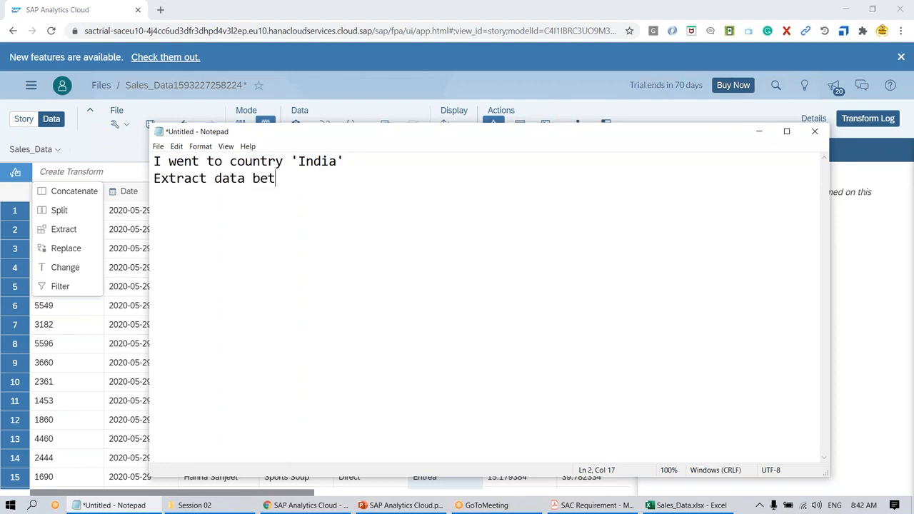
type("ween  --> India")
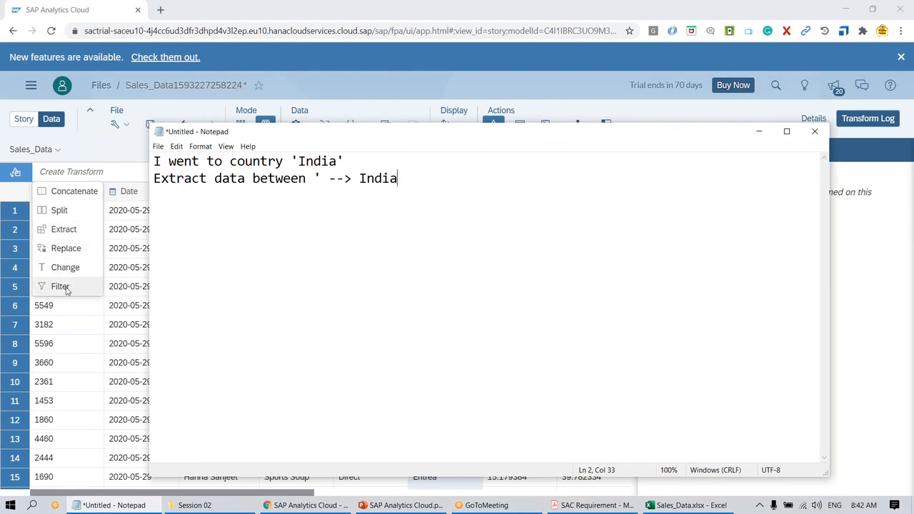
left_click(814, 132)
left_click(533, 255)
left_click(759, 131)
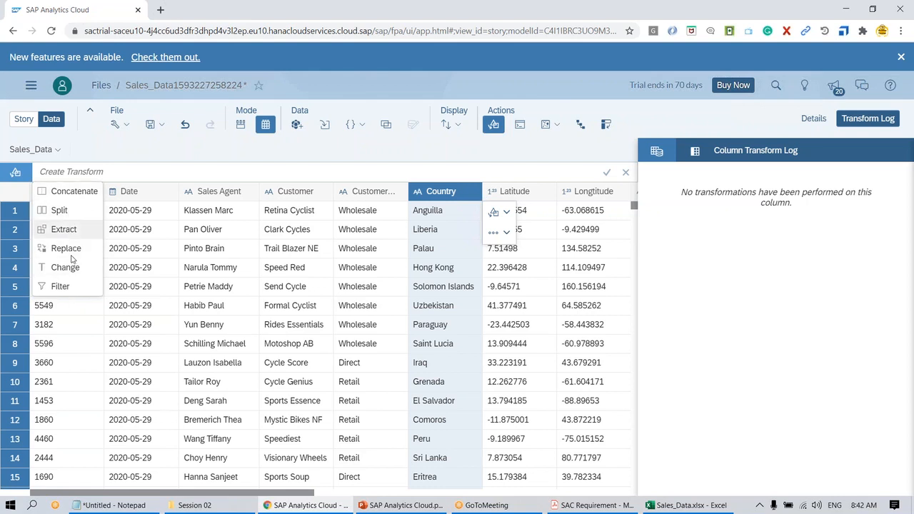
- Geo-enrich the dataset by coordinates, creating a Location dimension from the Latitude and Longtitude columns
left_click(477, 164)
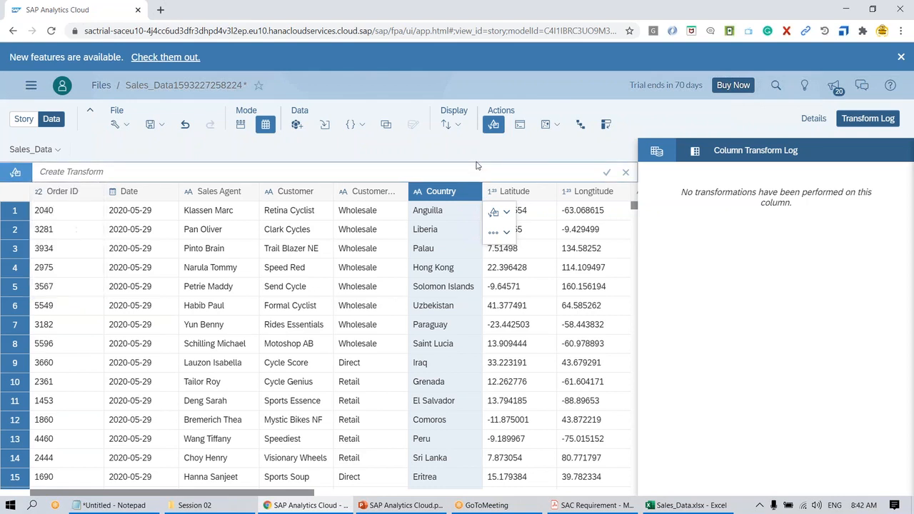
left_click(526, 193)
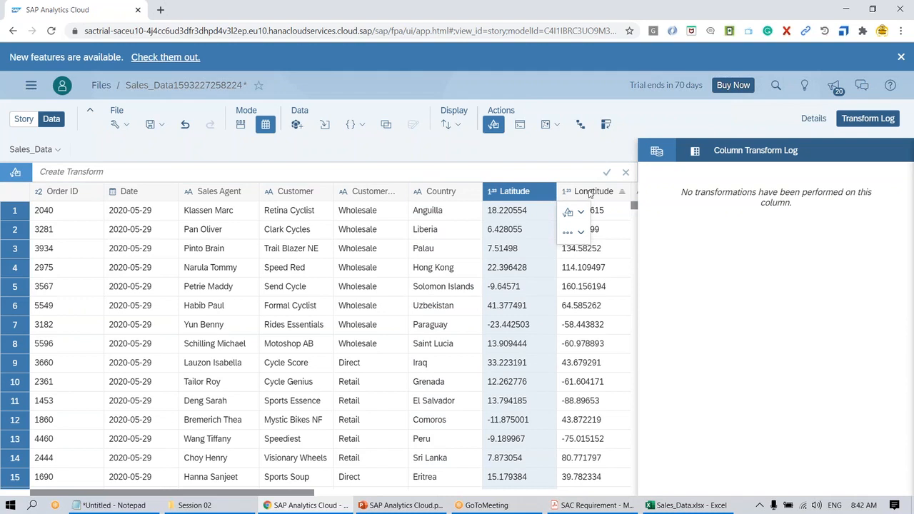
left_click(590, 194, "ctrl")
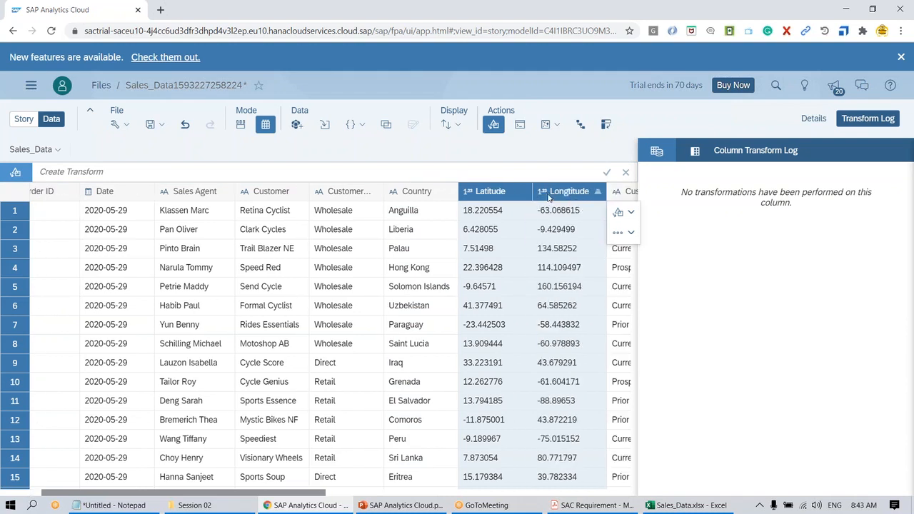
left_click(558, 127)
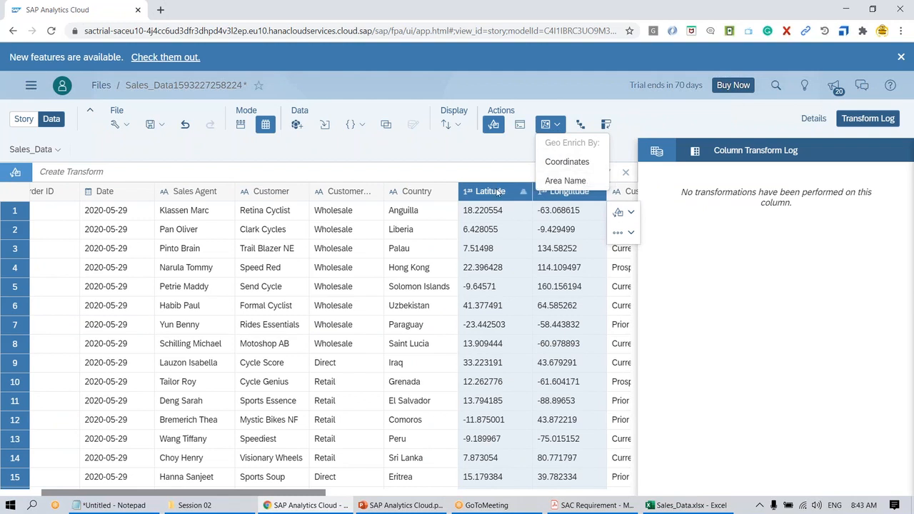
left_click(570, 162)
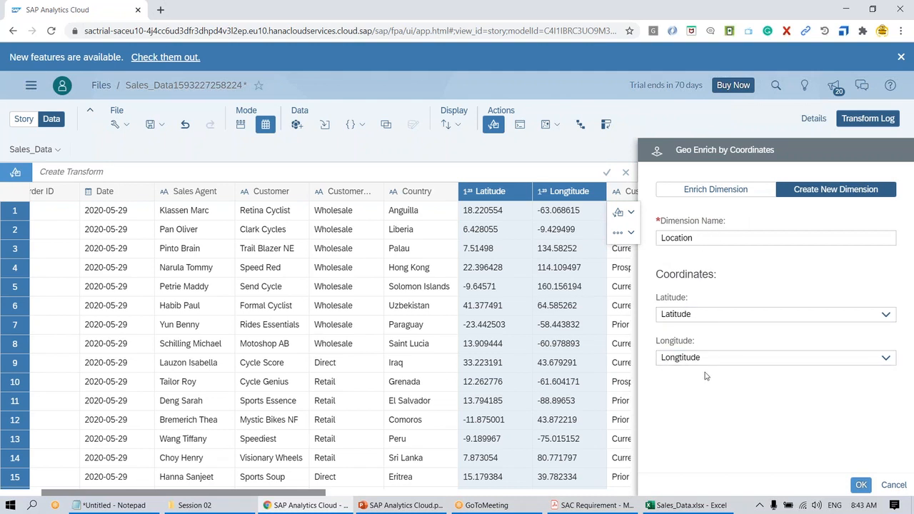
left_click(861, 485)
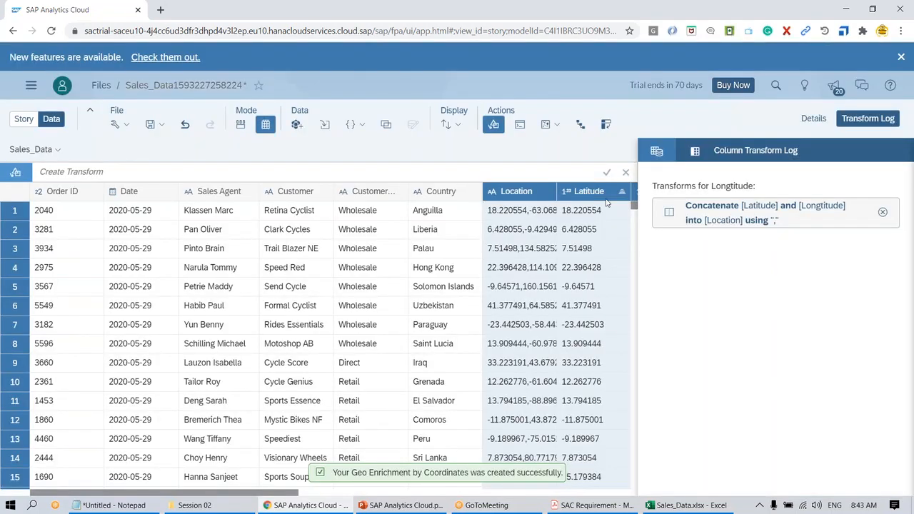
- Show the details of the Location dimension in place of the transform log and set its description column to Country
left_click(869, 120)
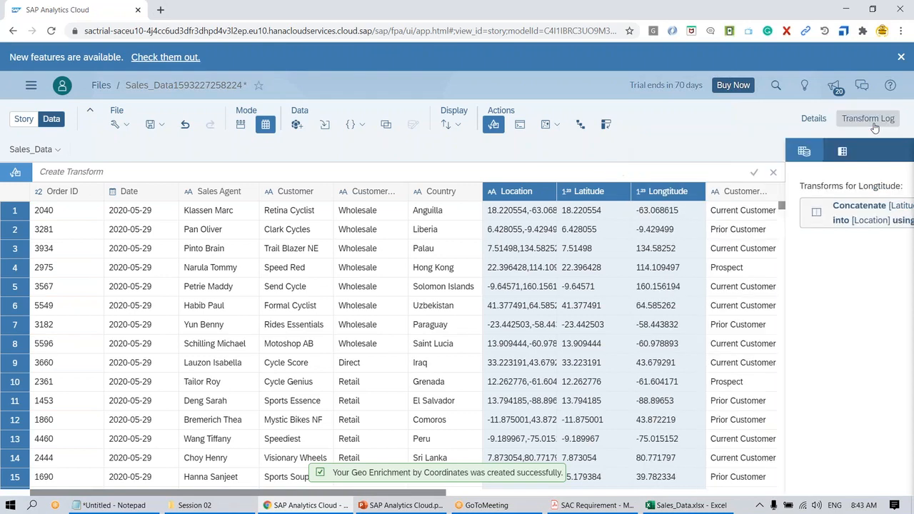
left_click(661, 198)
left_click(512, 194)
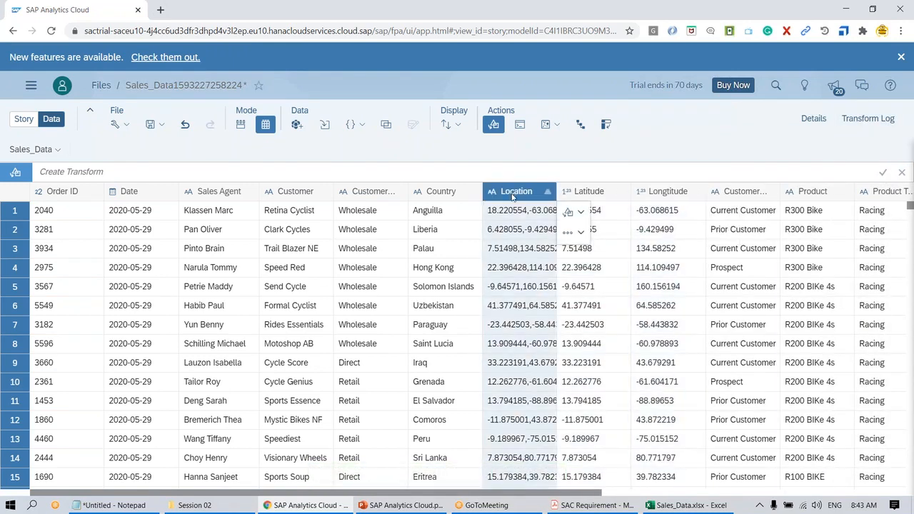
left_click(814, 119)
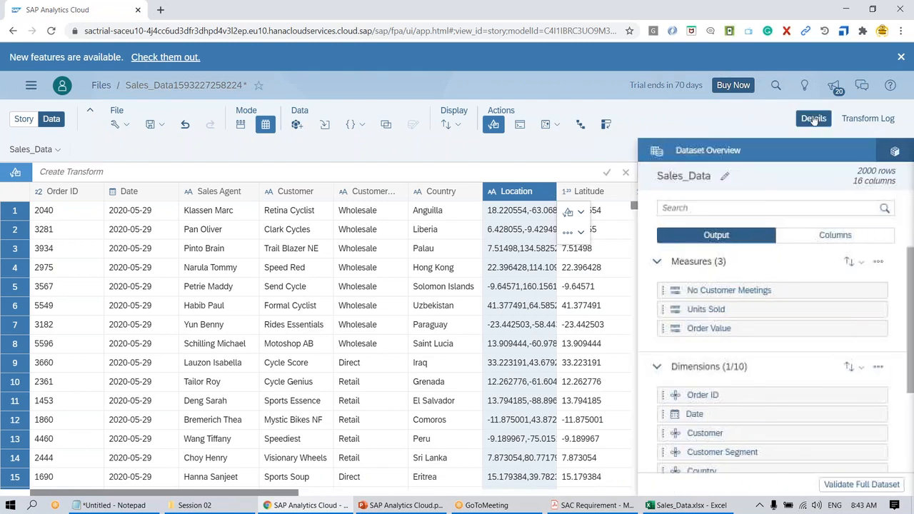
left_click(898, 153)
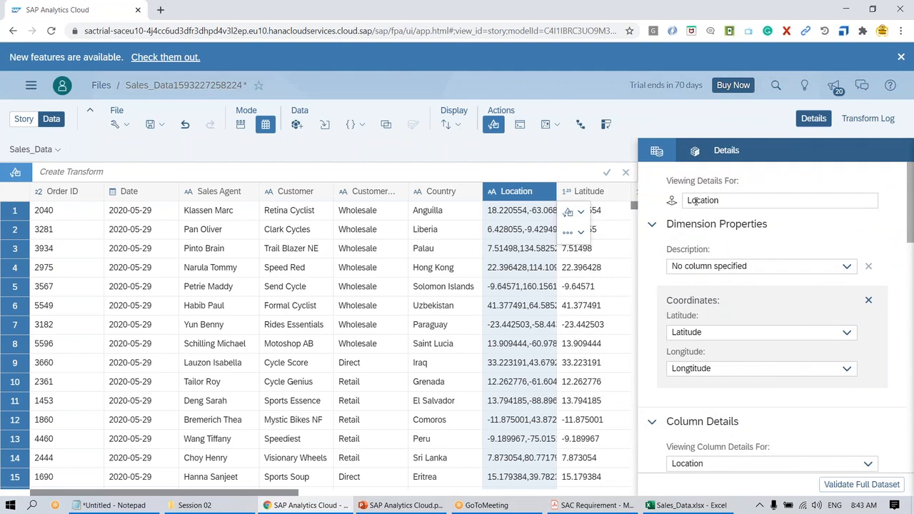
left_click(704, 200)
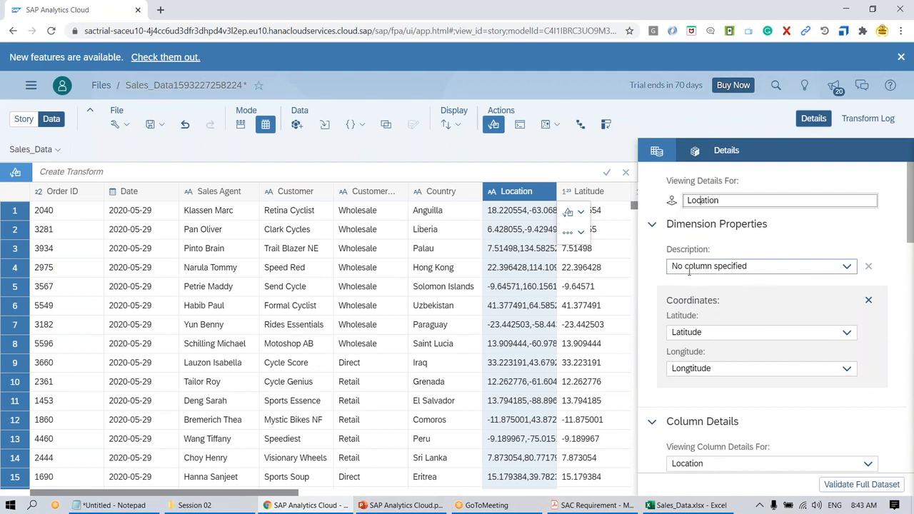
left_click(845, 266)
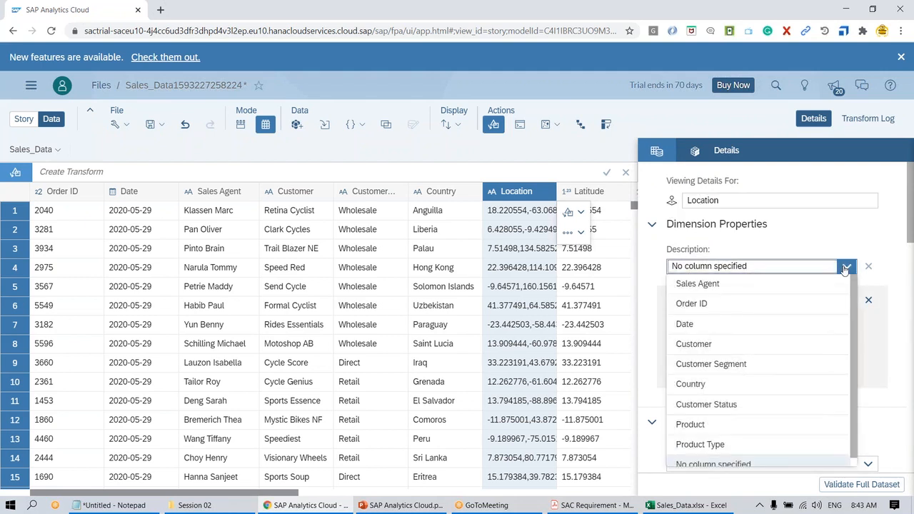
left_click(732, 384)
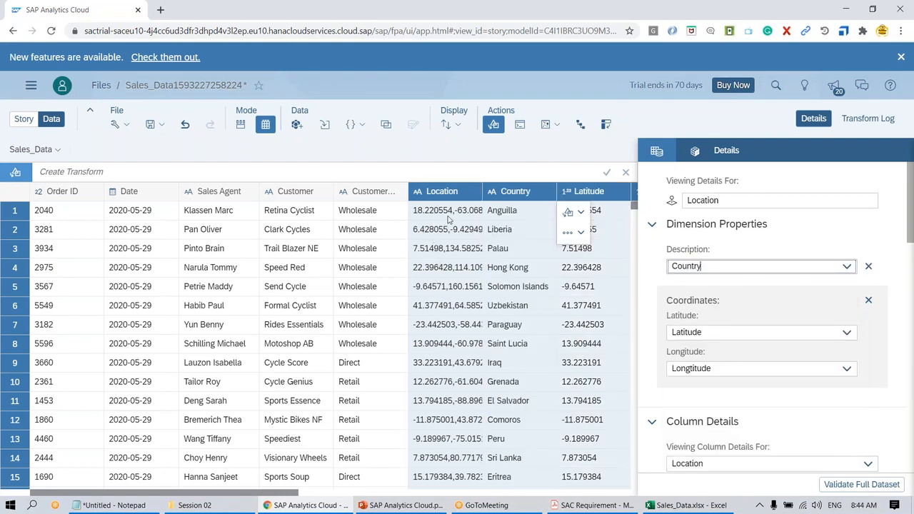
- Examine the distribution of values in the Country column through its column details
left_click(516, 196)
left_click(657, 150)
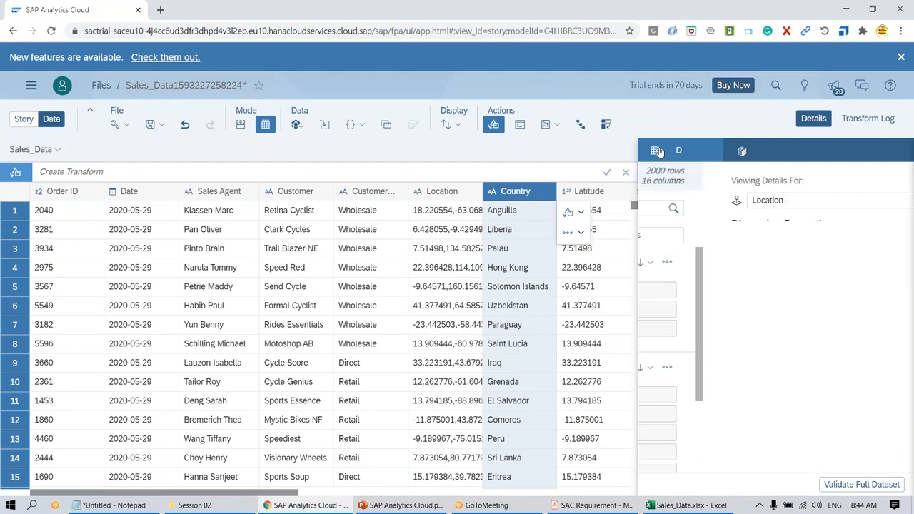
left_click(886, 148)
scroll(816, 296, "down", 10)
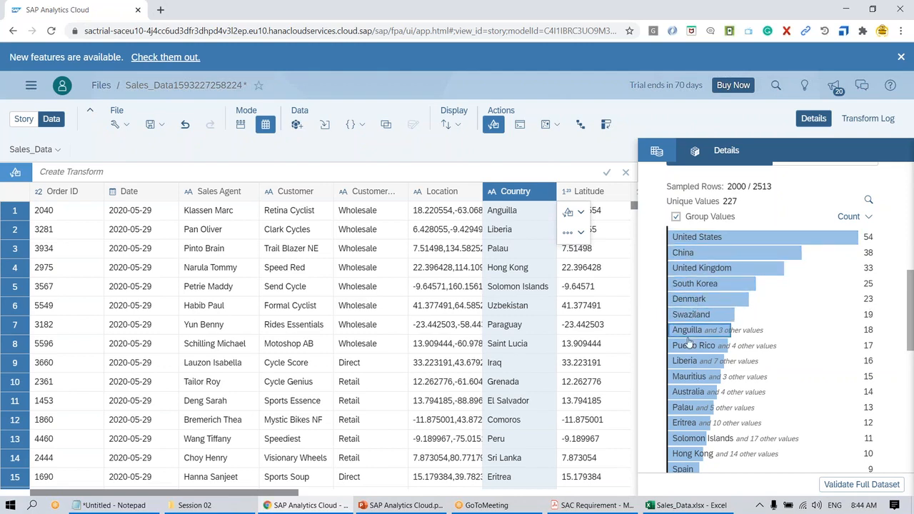
scroll(692, 353, "down", 10)
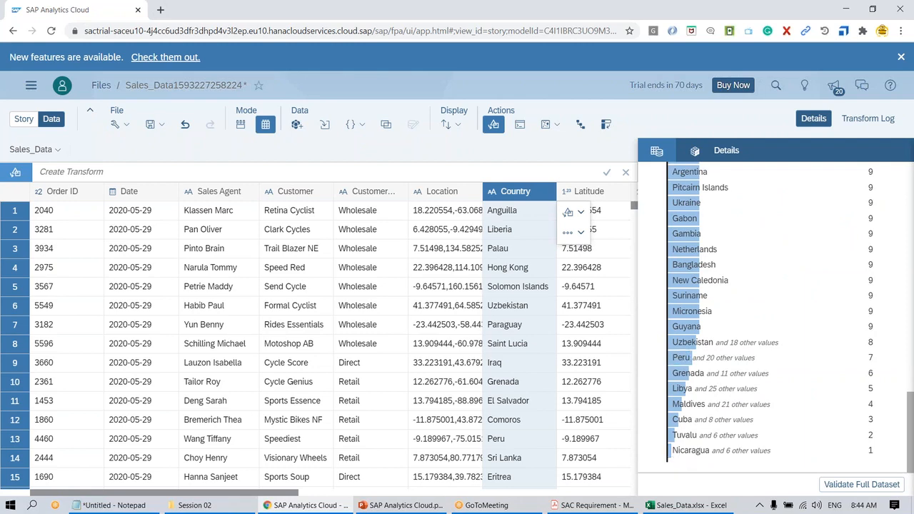
scroll(686, 357, "up", 10)
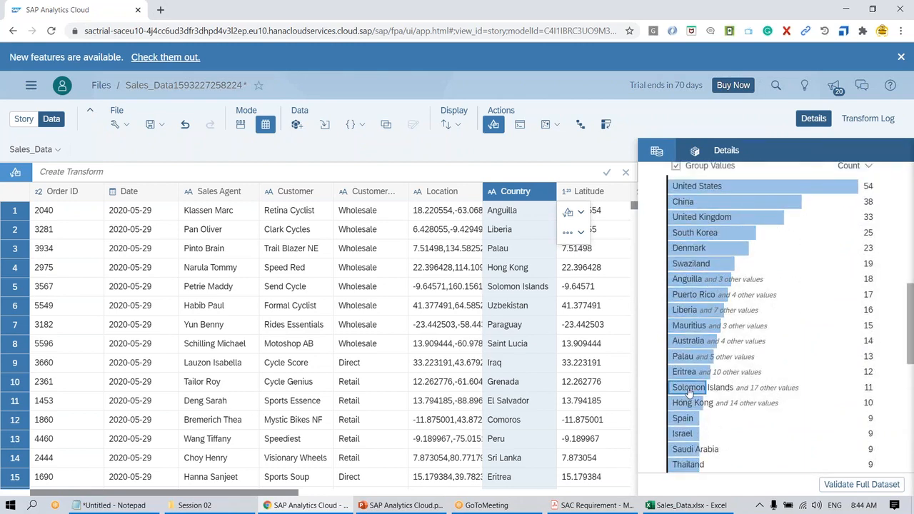
- Replace the value "Uzbekistan" in the Country column with an empty value
left_click(545, 308)
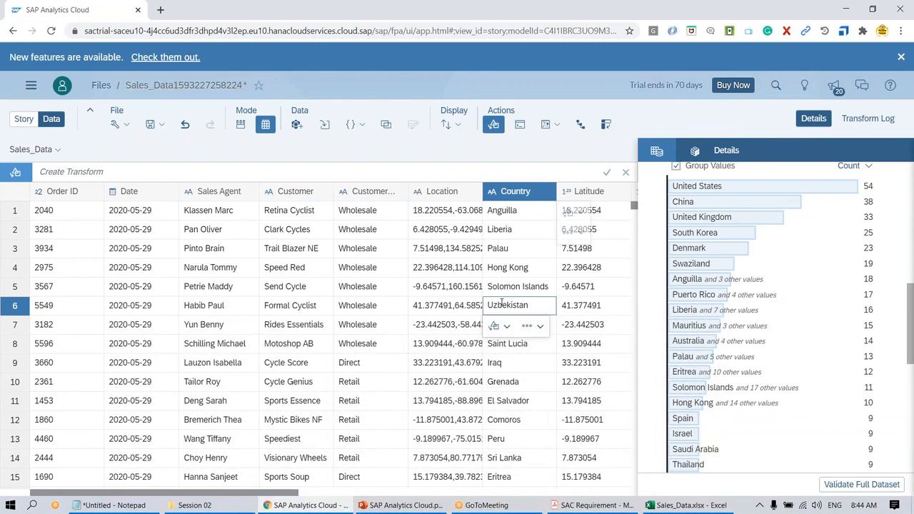
left_click(527, 326)
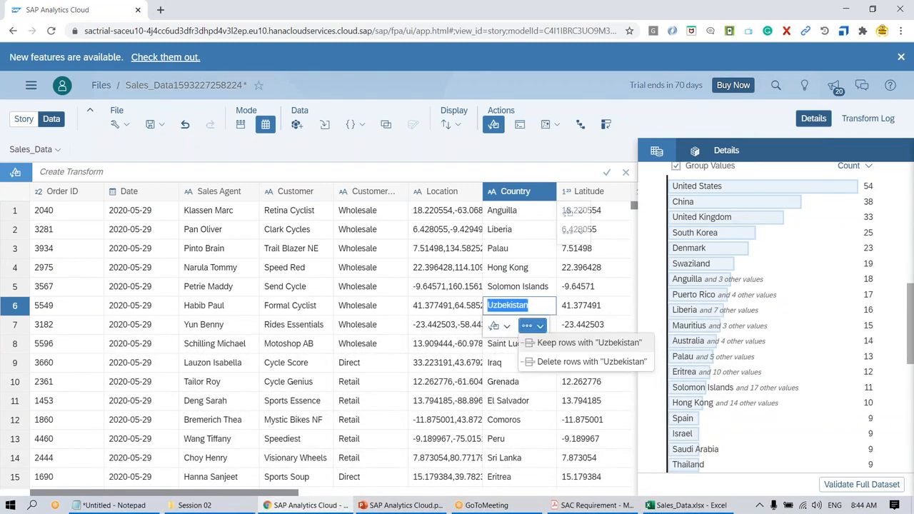
left_click(497, 330)
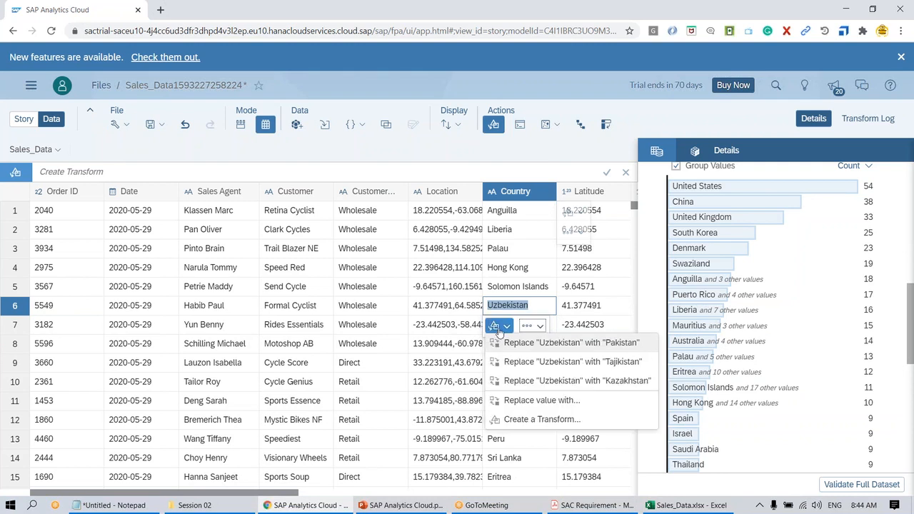
left_click(542, 402)
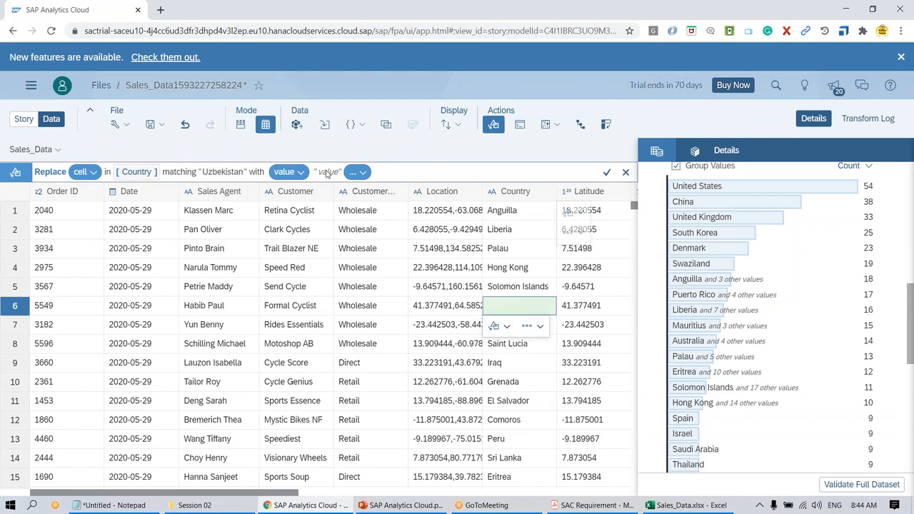
type("x")
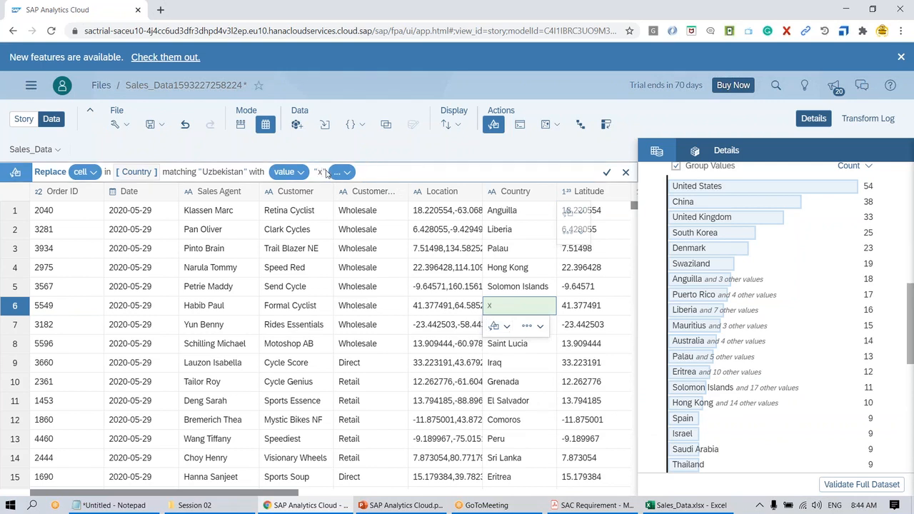
key("BackSpace")
key("Return")
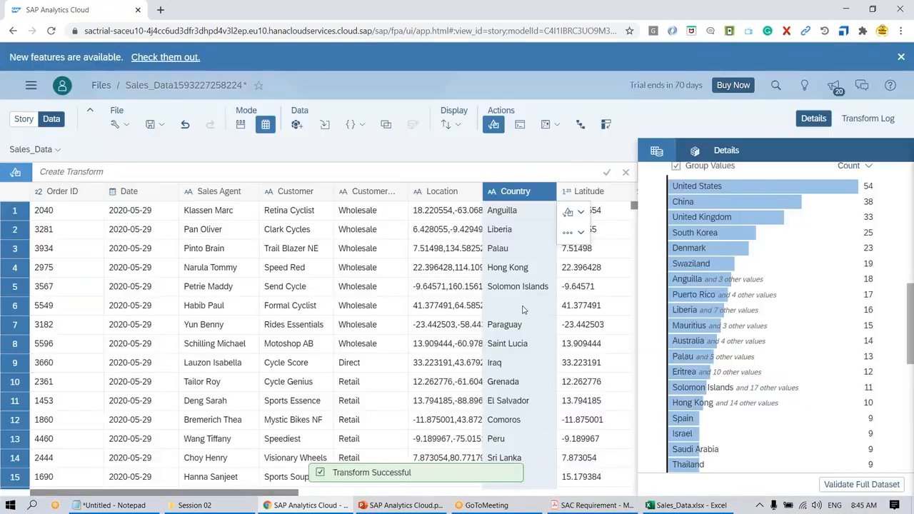
- Examine how the emptied Country cell is represented in the column's data distribution
left_click(521, 307)
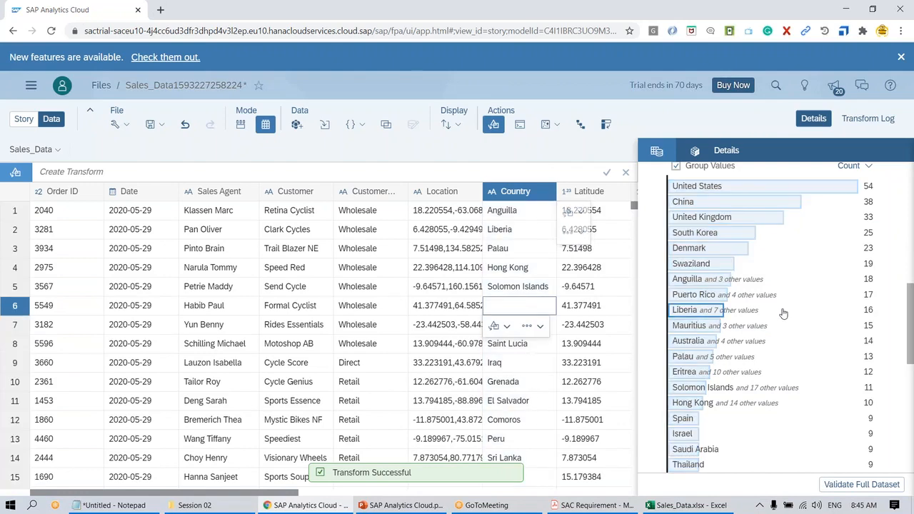
scroll(784, 315, "up", 5)
scroll(784, 314, "down", 3)
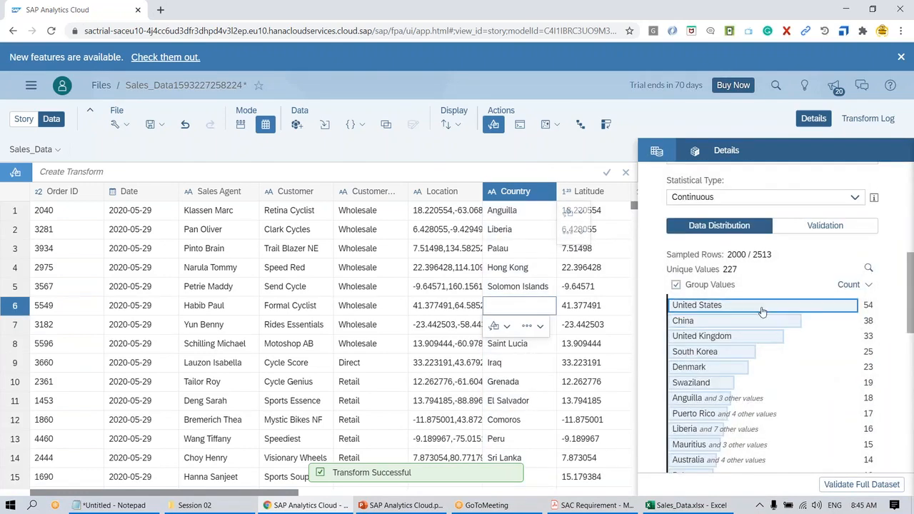
scroll(763, 285, "down", 10)
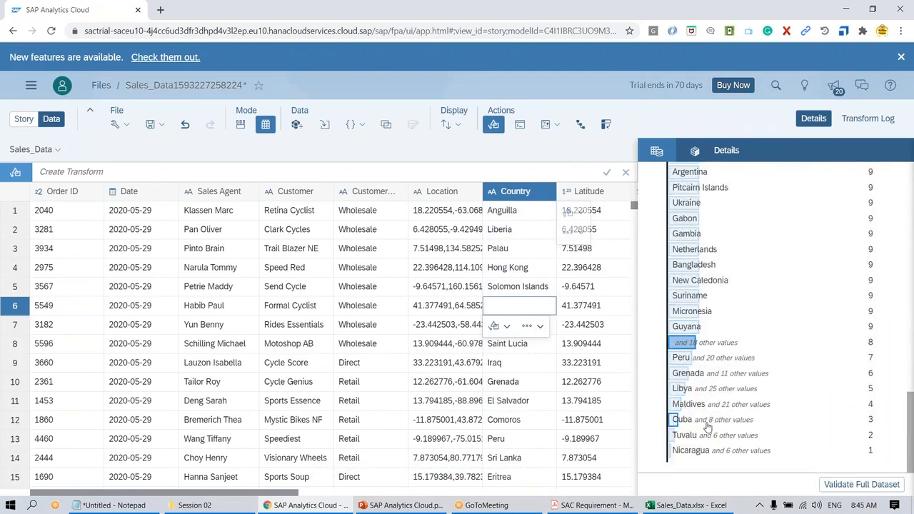
scroll(743, 408, "up", 5)
scroll(741, 414, "down", 5)
scroll(695, 207, "up", 5)
scroll(700, 214, "up", 3)
scroll(729, 256, "up", 4)
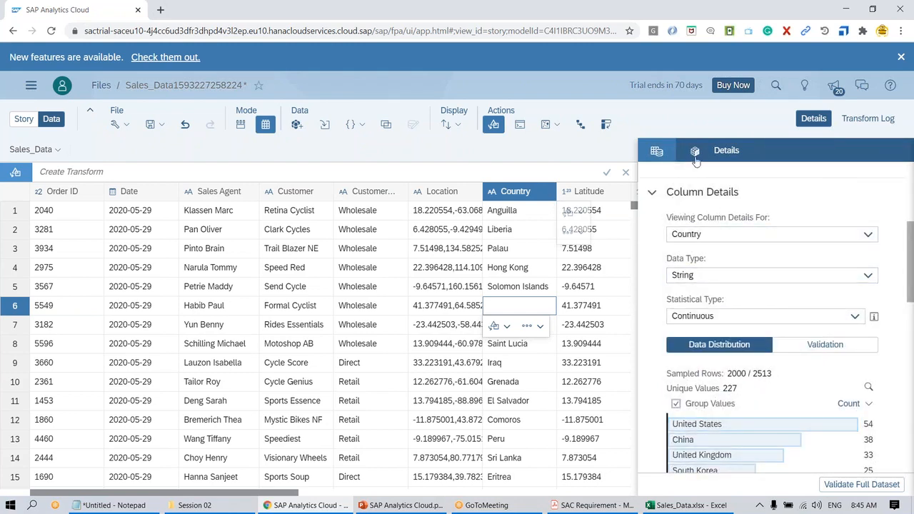
- Remove the Uzbekistan replacement from the Country column's transform log, then review the transforms of the whole dataset
left_click(868, 119)
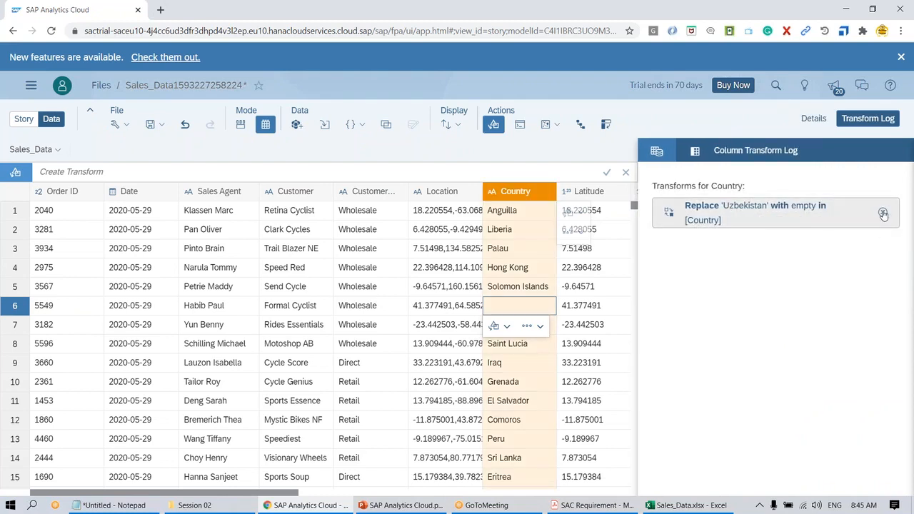
left_click(884, 215)
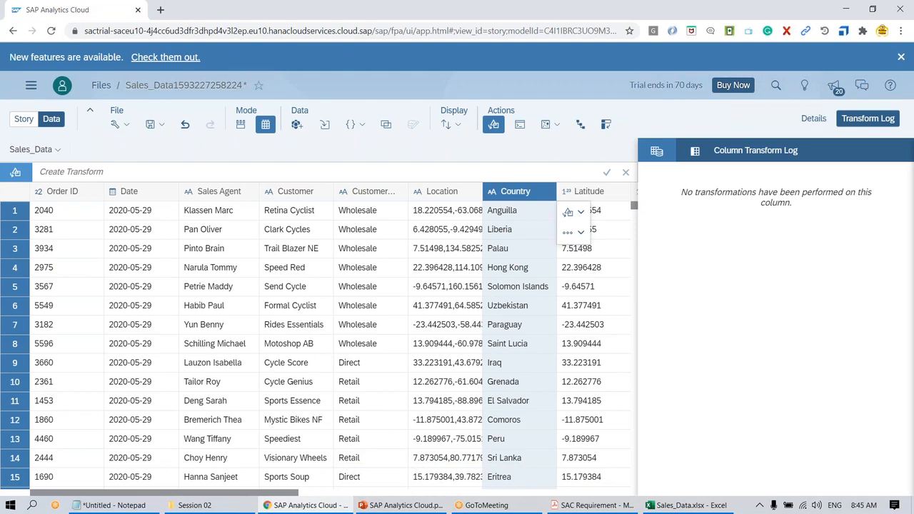
left_click(657, 151)
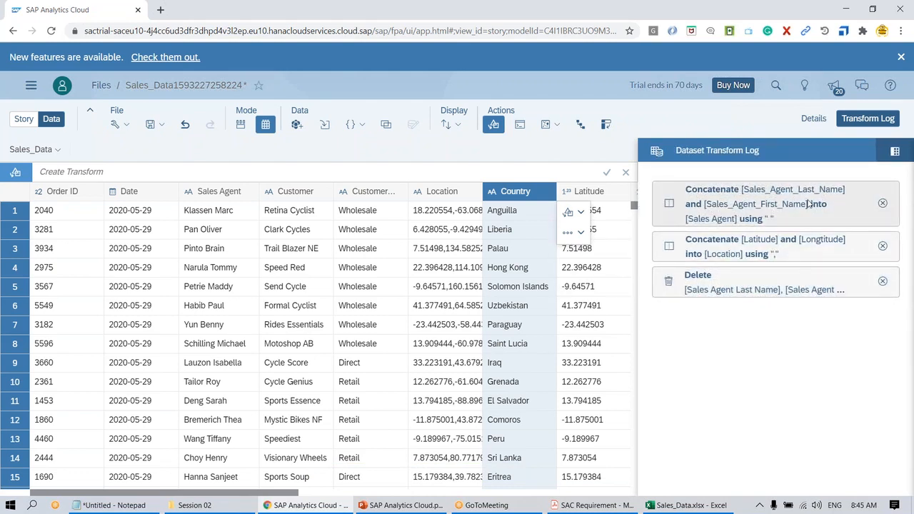
left_click(861, 121)
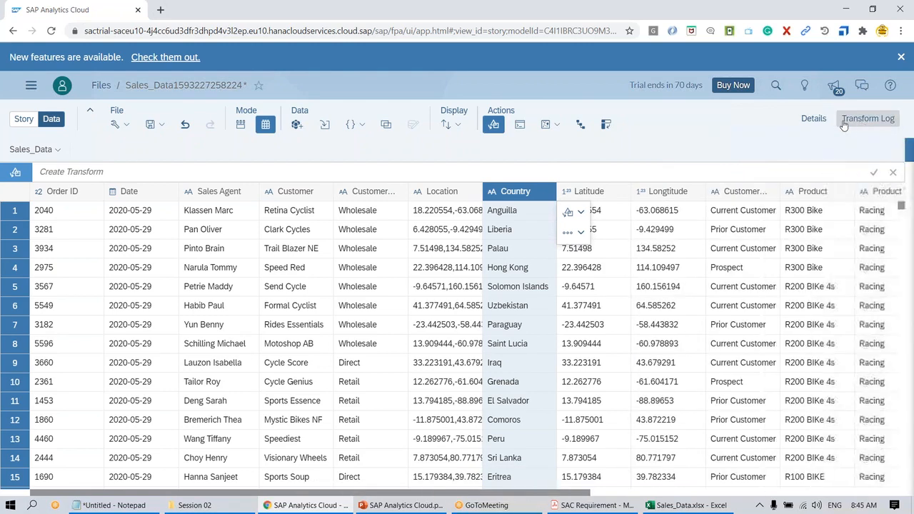
- Examine the value distribution of the Product column in its details and inspect the rows containing M550 BIKE
left_click(812, 119)
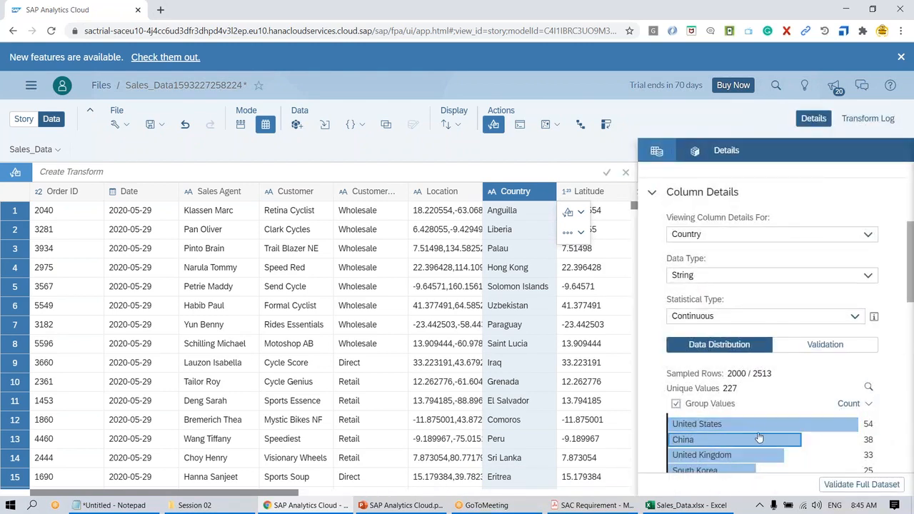
left_click_drag(266, 497, 457, 496)
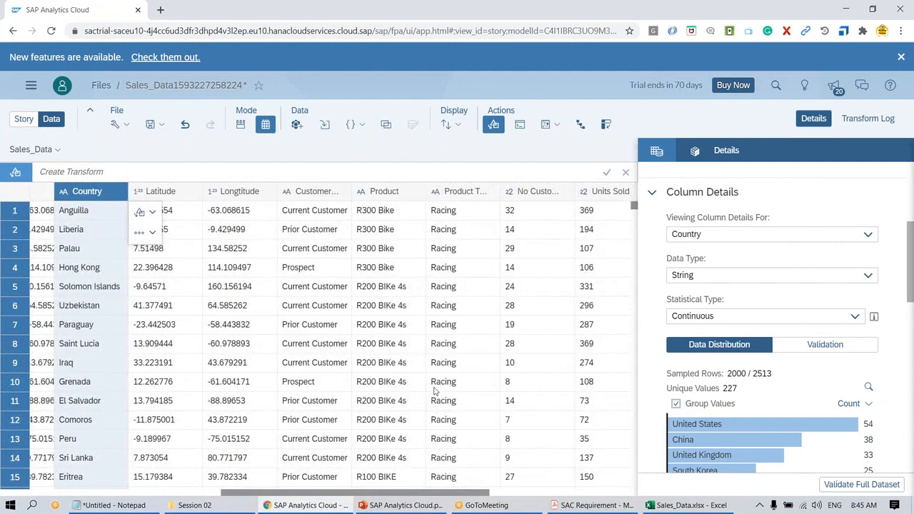
left_click(379, 200)
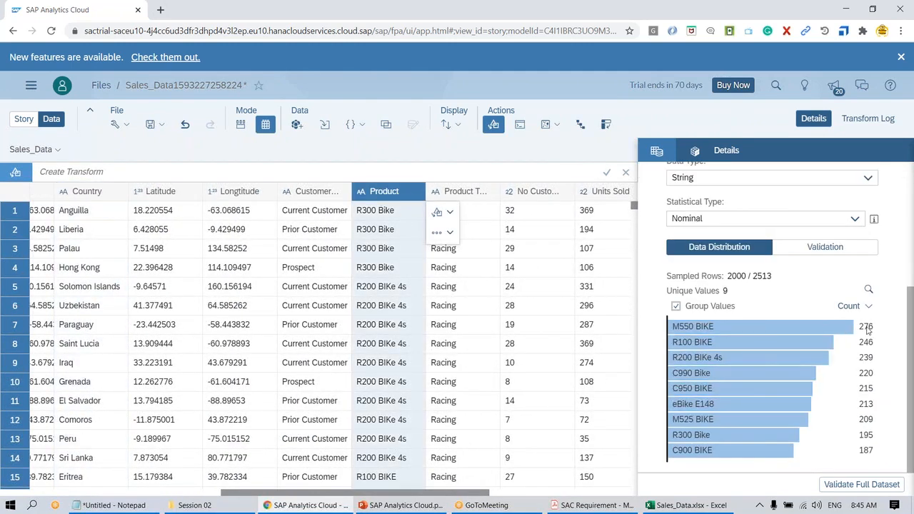
left_click(729, 330)
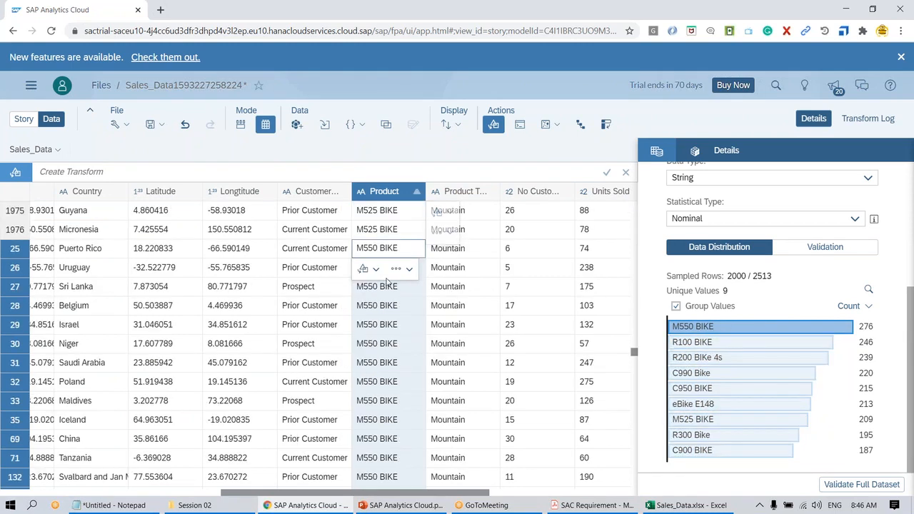
scroll(381, 436, "down", 1)
scroll(380, 436, "down", 5)
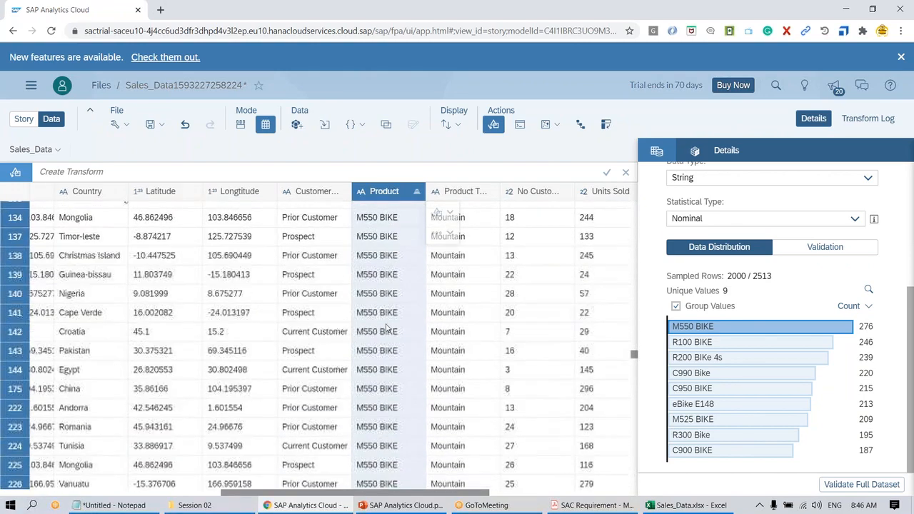
scroll(400, 379, "up", 5)
scroll(404, 366, "up", 8)
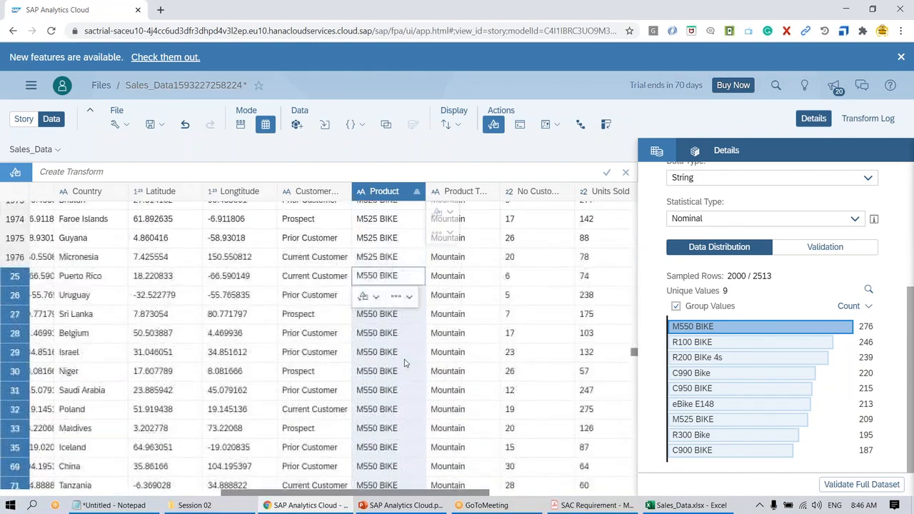
scroll(411, 386, "down", 5)
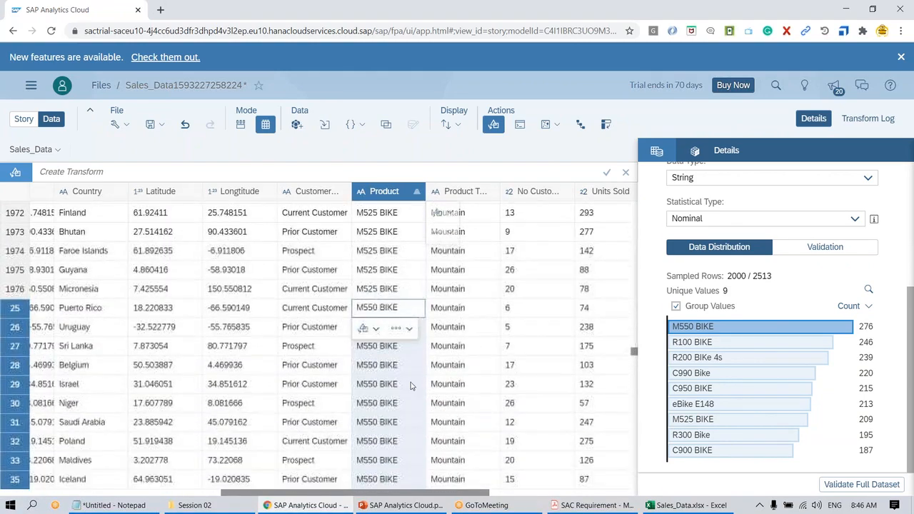
left_click(373, 329)
left_click(428, 348)
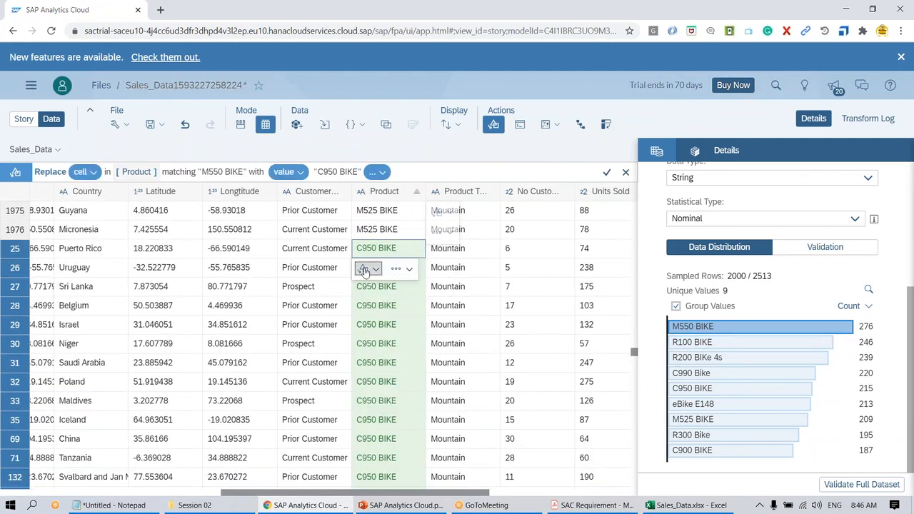
left_click(478, 158)
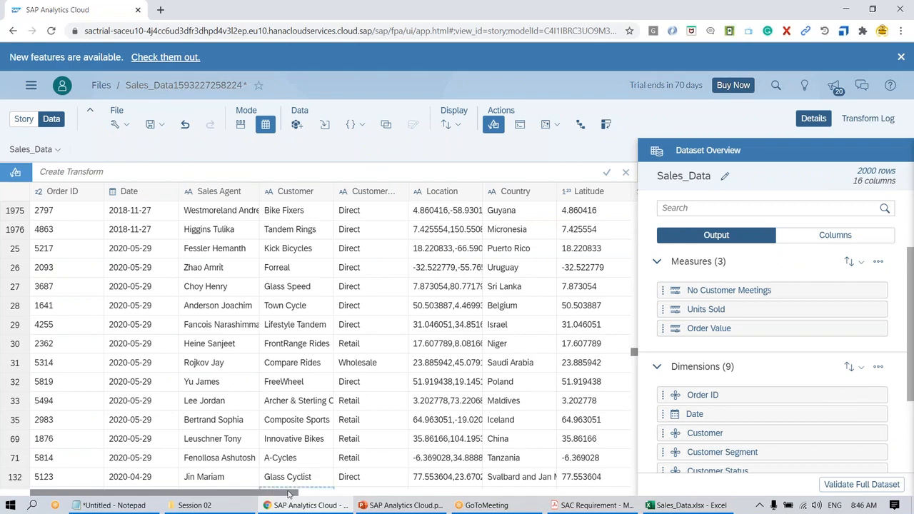
- Return to the first rows of the dataset and show the column details of Product again
left_click(287, 495)
left_click_drag(286, 496, 528, 496)
scroll(263, 312, "up", 15)
scroll(262, 312, "up", 5)
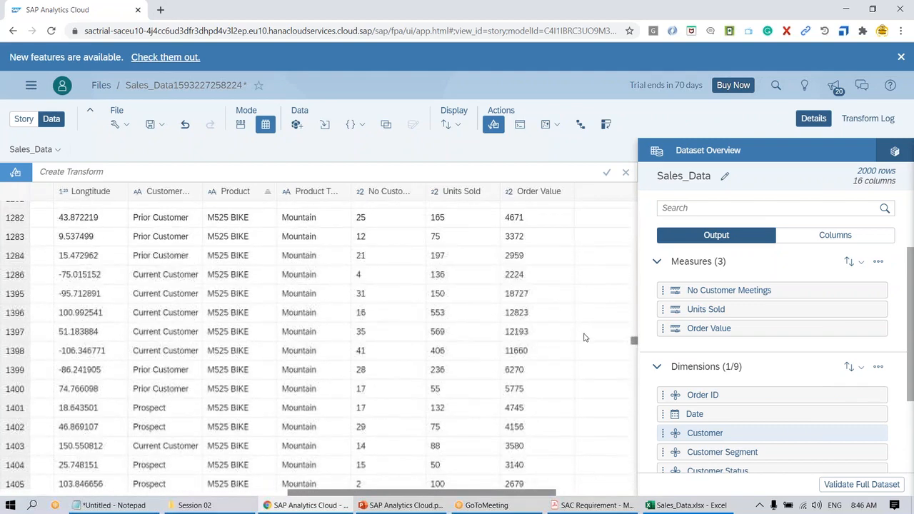
left_click_drag(634, 344, 645, 179)
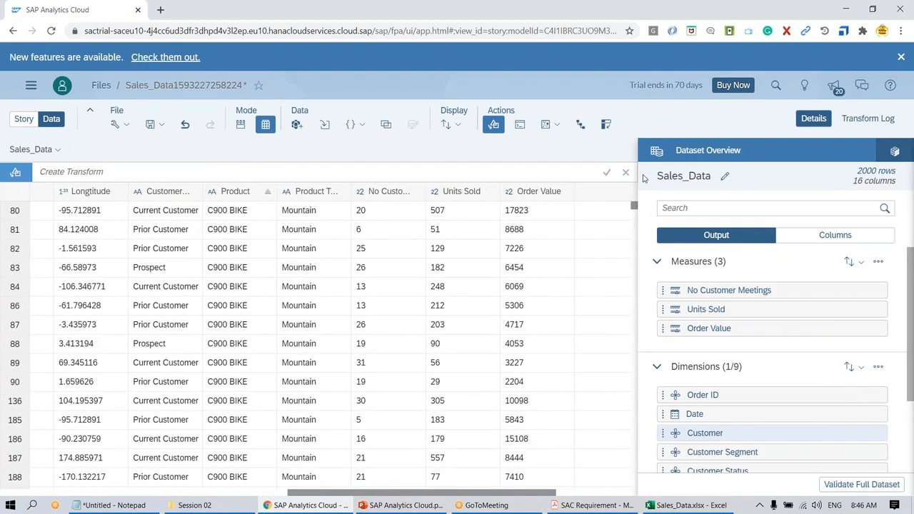
left_click(237, 191)
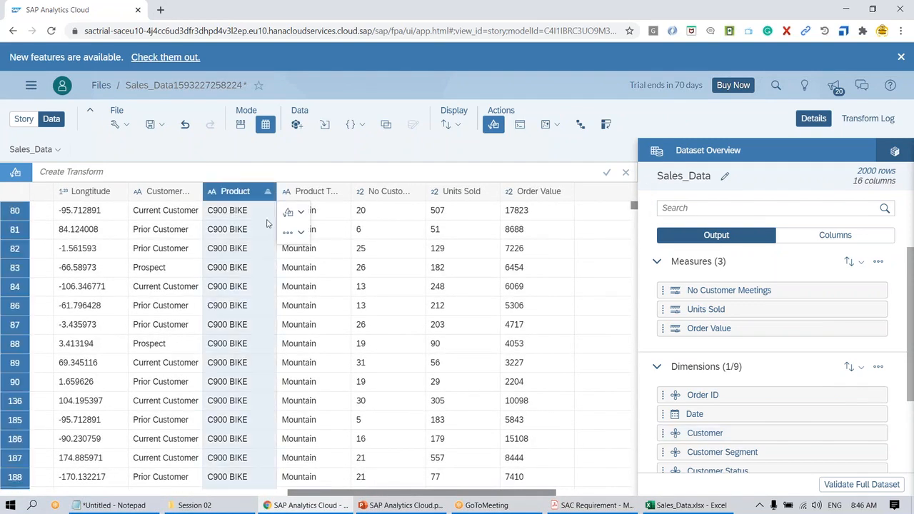
left_click(895, 151)
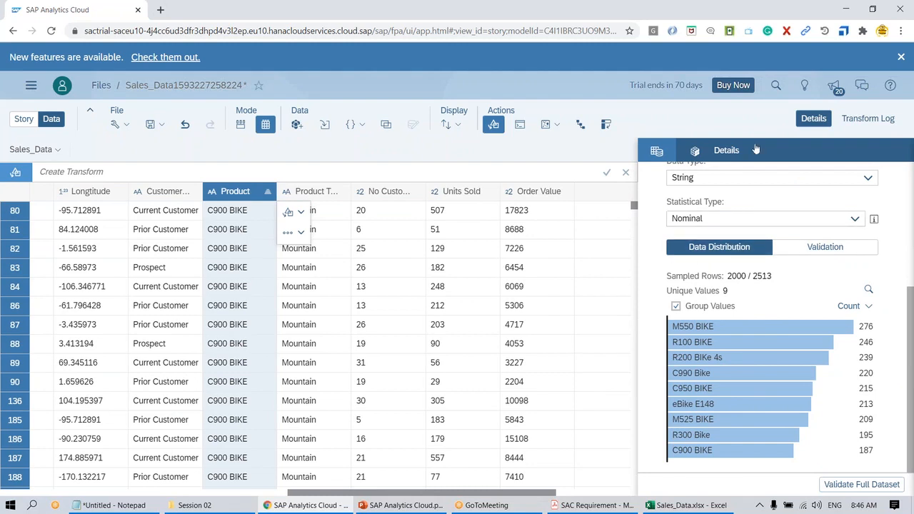
- Examine the details and data distribution of the No Customer Meetings measure
left_click(811, 120)
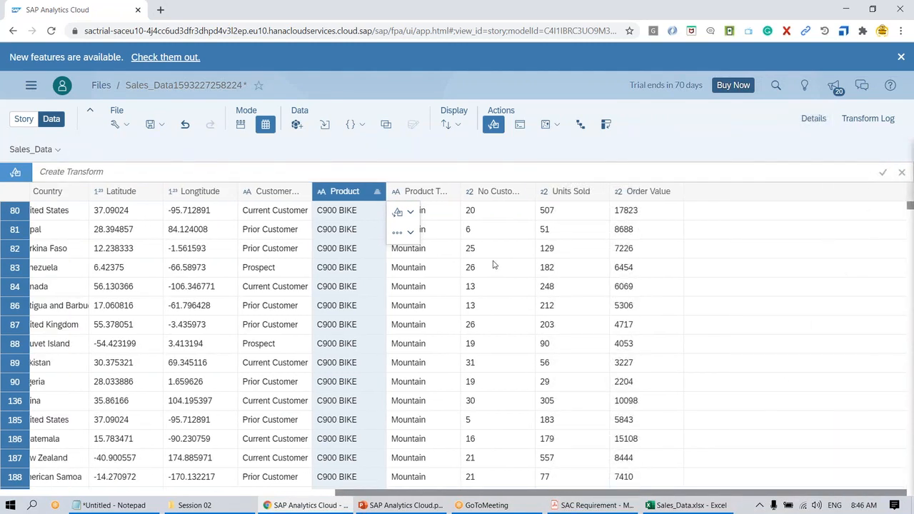
left_click(498, 195)
left_click(813, 118)
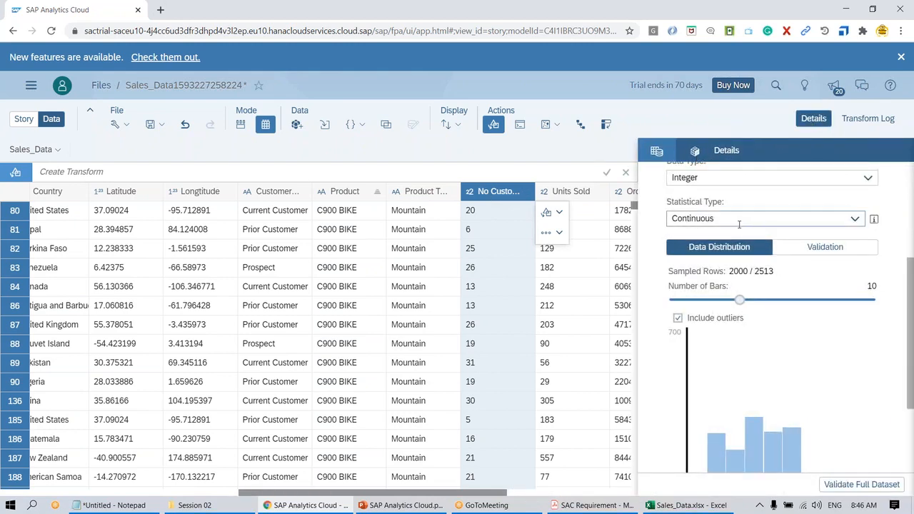
scroll(750, 221, "up", 3)
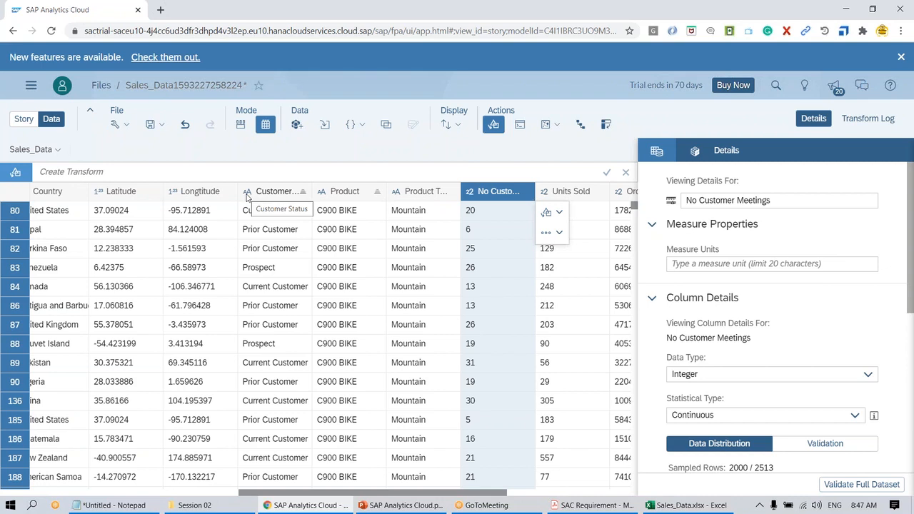
left_click(668, 22)
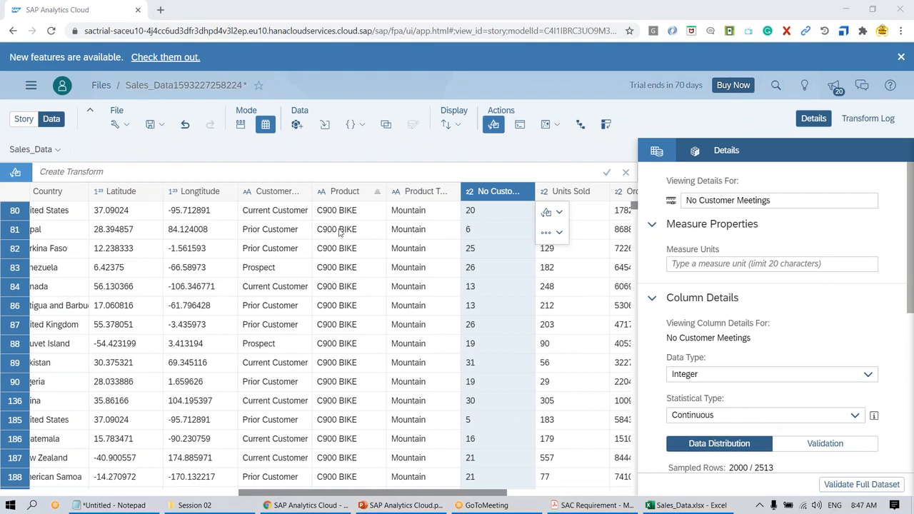
- Inspect the details of the Longtitude and Customer Status columns and the data types available for Customer Status
left_click(212, 193)
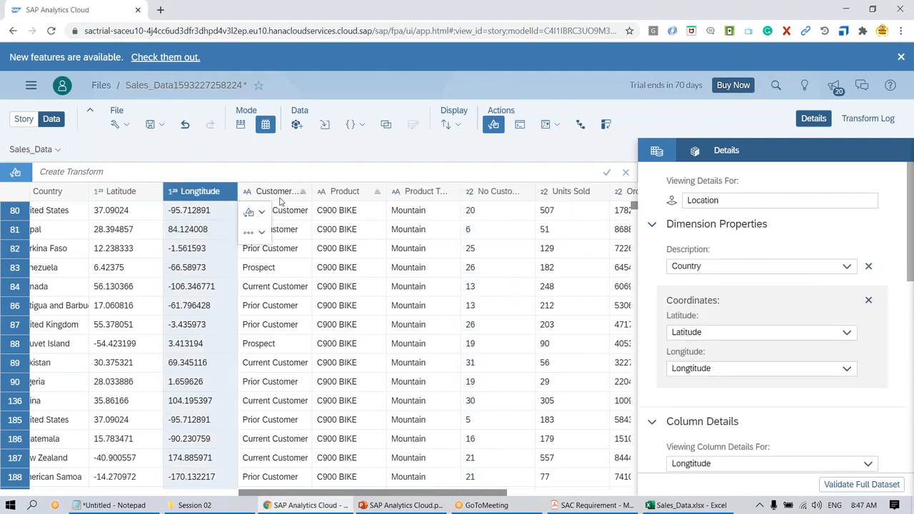
left_click(275, 191)
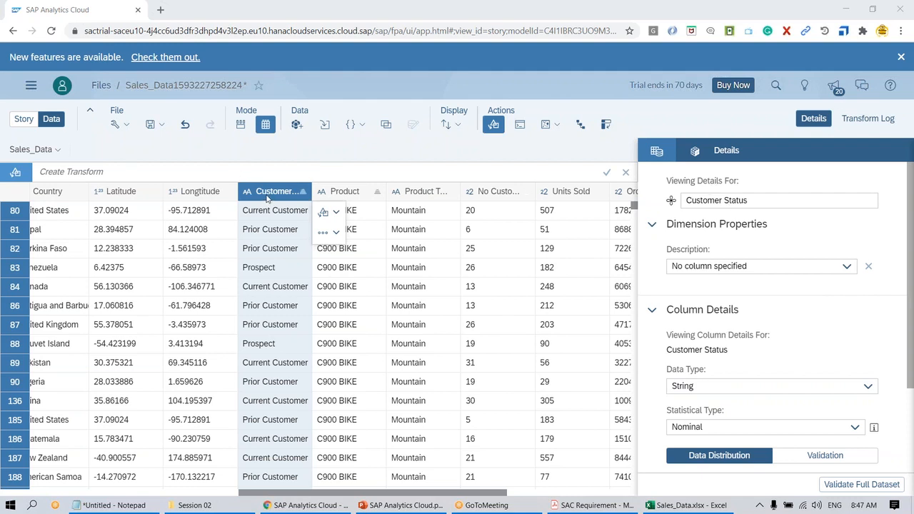
left_click(869, 387)
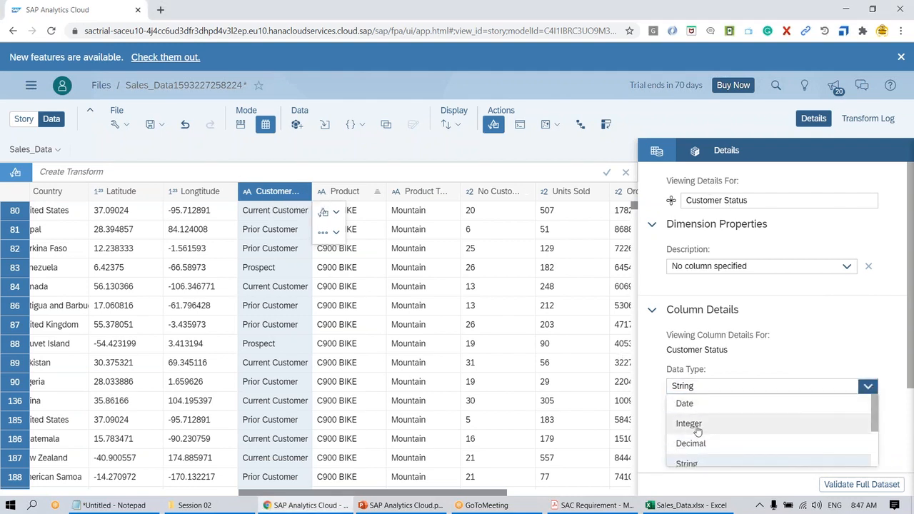
left_click(859, 334)
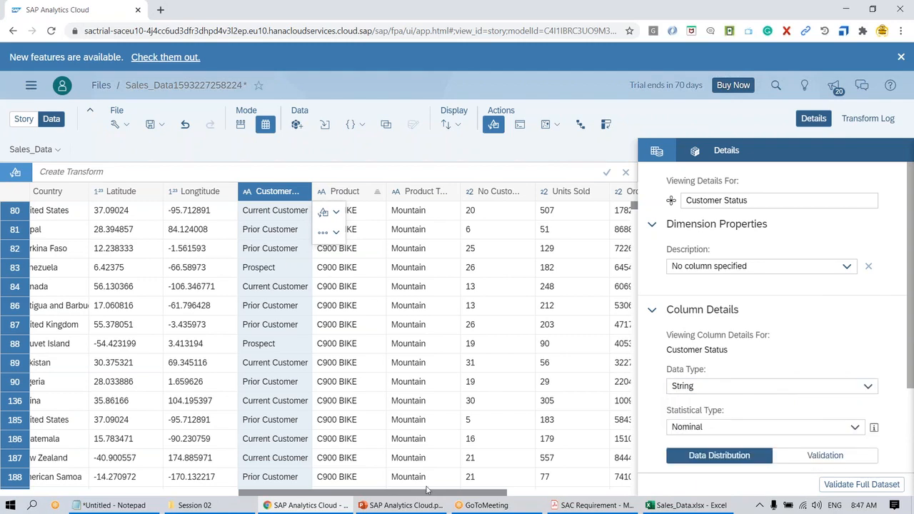
- Inspect the column details of the Date and Order ID columns at the start of the dataset
left_click_drag(422, 496, 175, 492)
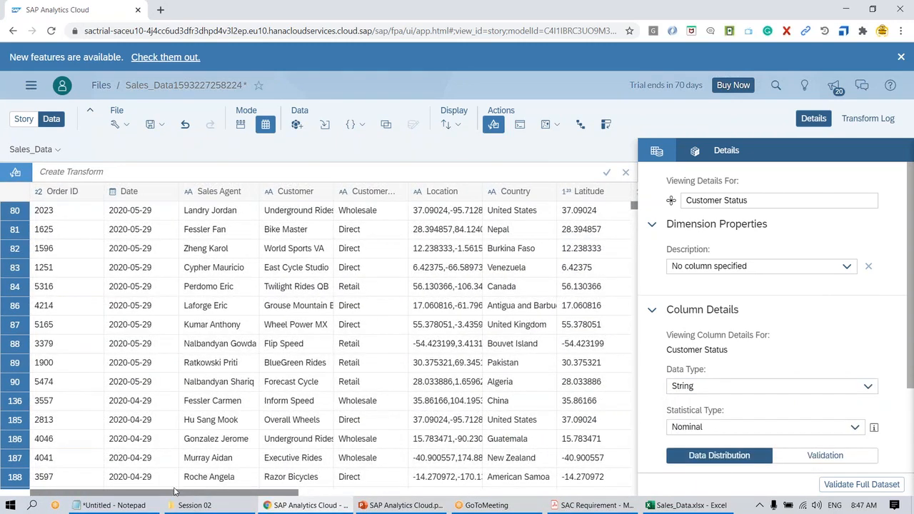
left_click(135, 192)
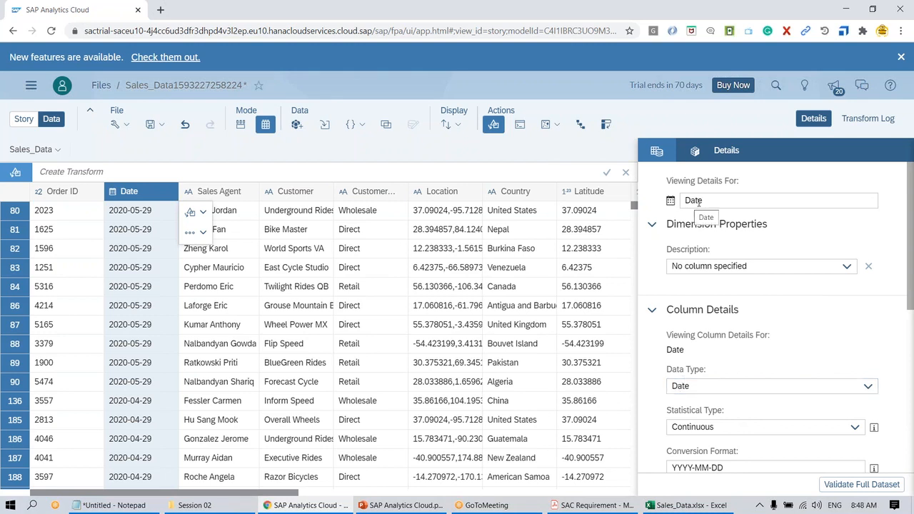
left_click(59, 193)
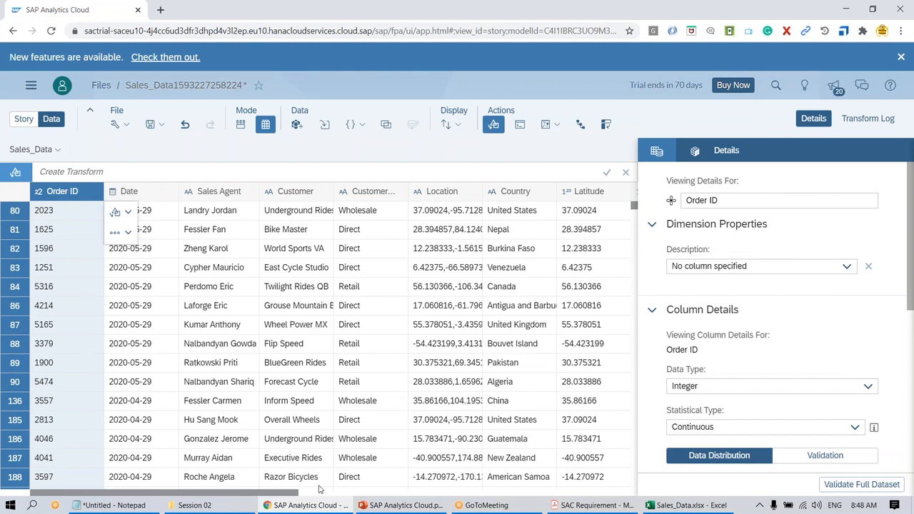
- Review the statistical type and data distribution of No Customer Meetings, and validate the full dataset
left_click_drag(290, 495, 519, 506)
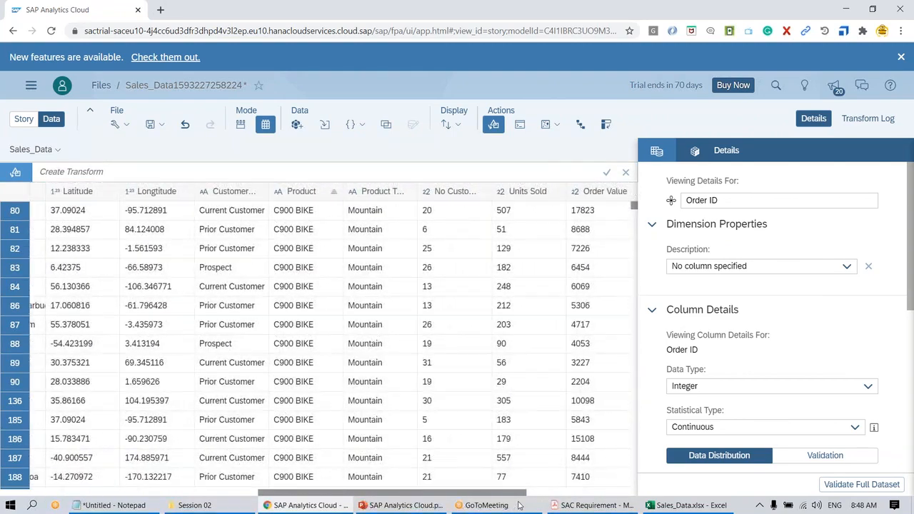
left_click(450, 193)
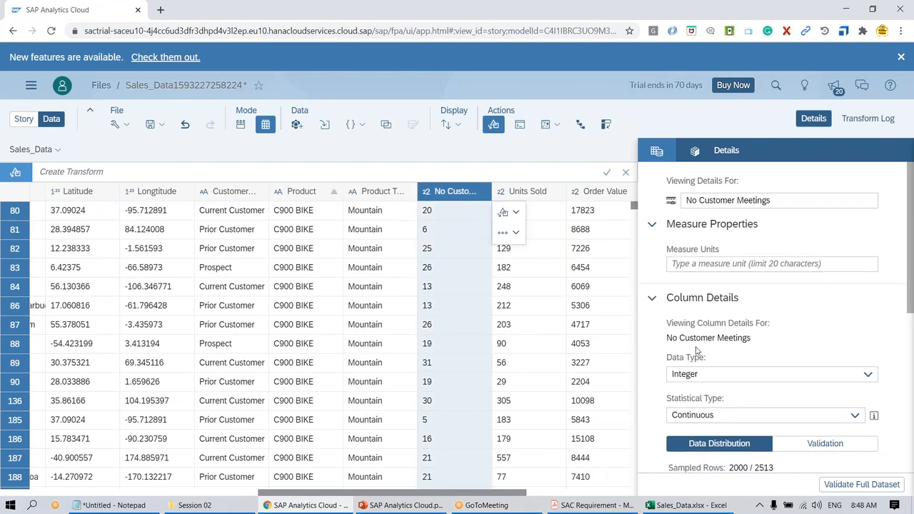
left_click_drag(668, 400, 726, 400)
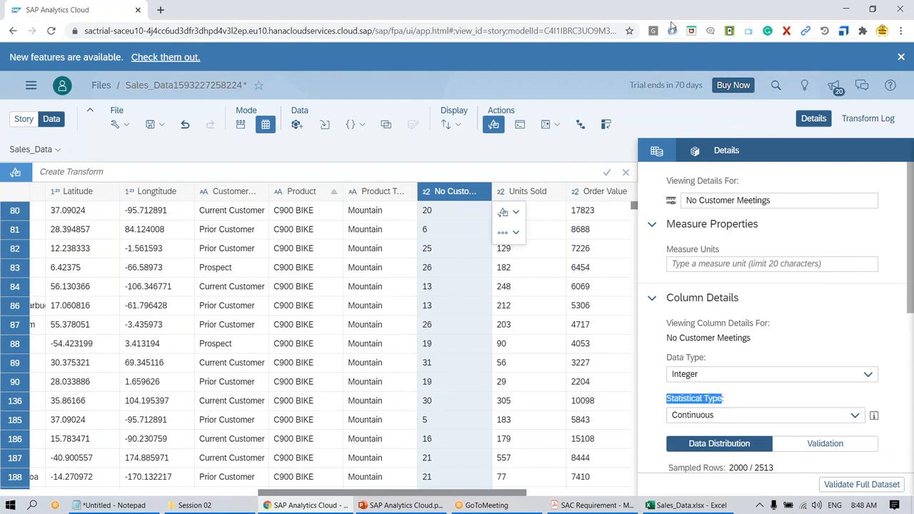
left_click(670, 20)
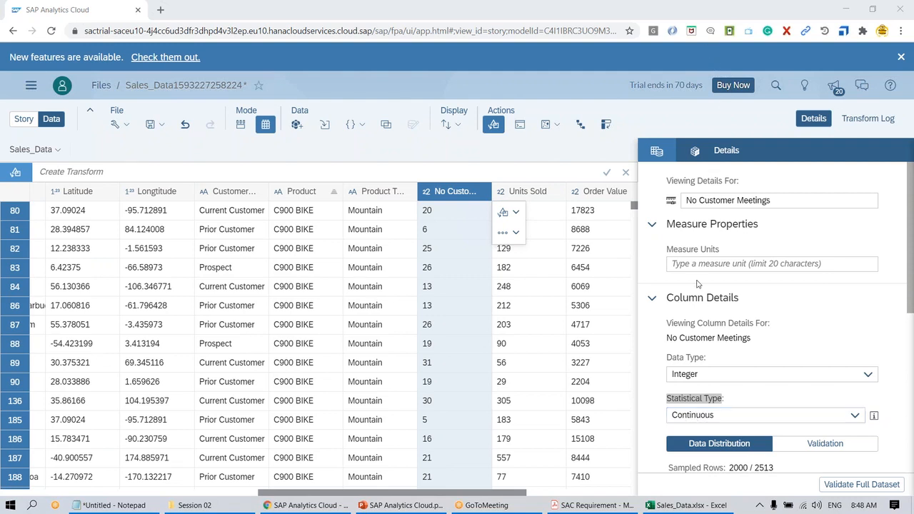
scroll(747, 387, "down", 1)
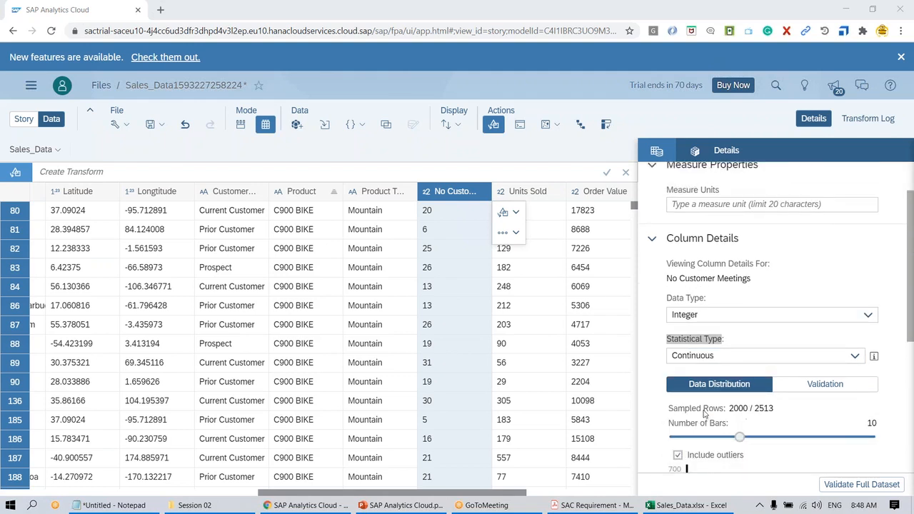
left_click(454, 194)
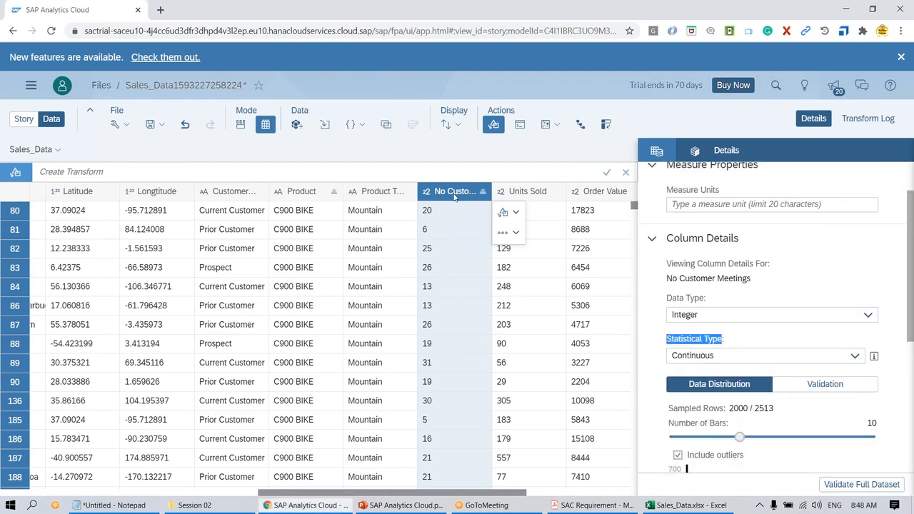
left_click(860, 486)
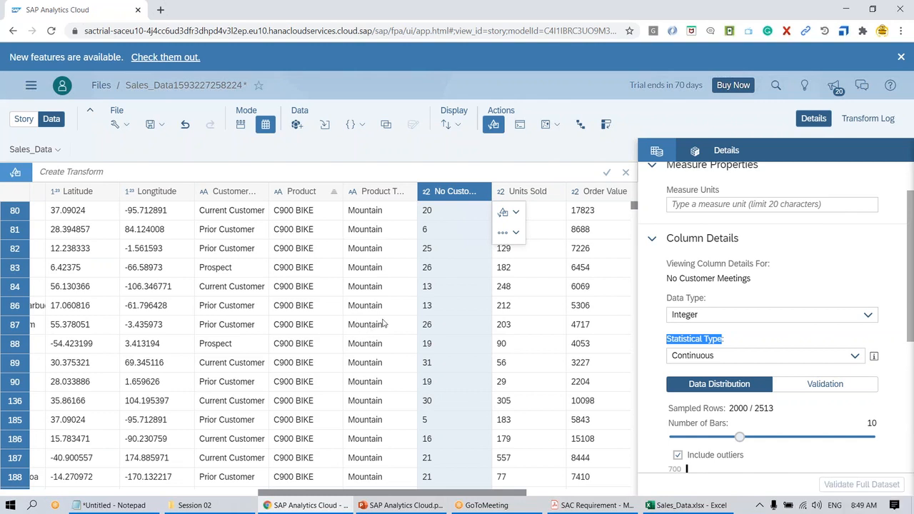
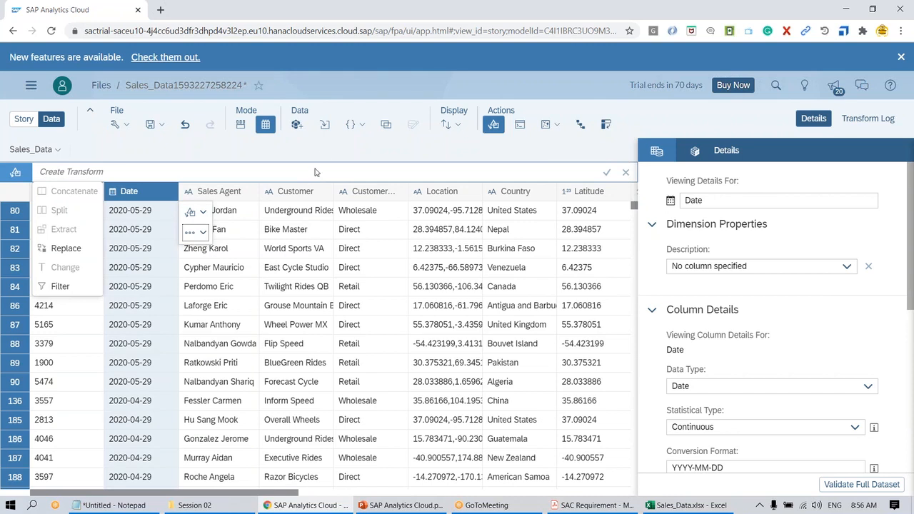
- Close the transform suggestions, look at the Units Sold values in Sales_Data.xlsx in Excel, and return to SAP Analytics Cloud
left_click(324, 154)
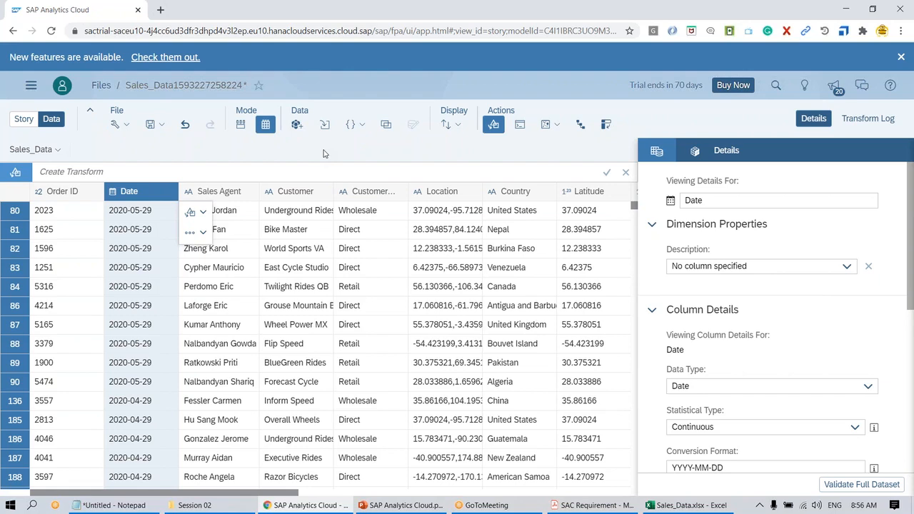
left_click(690, 505)
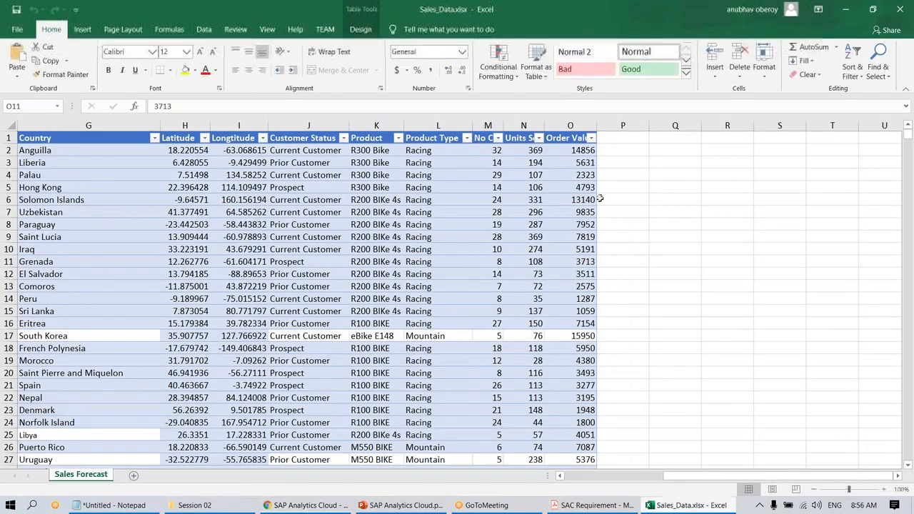
left_click(523, 233)
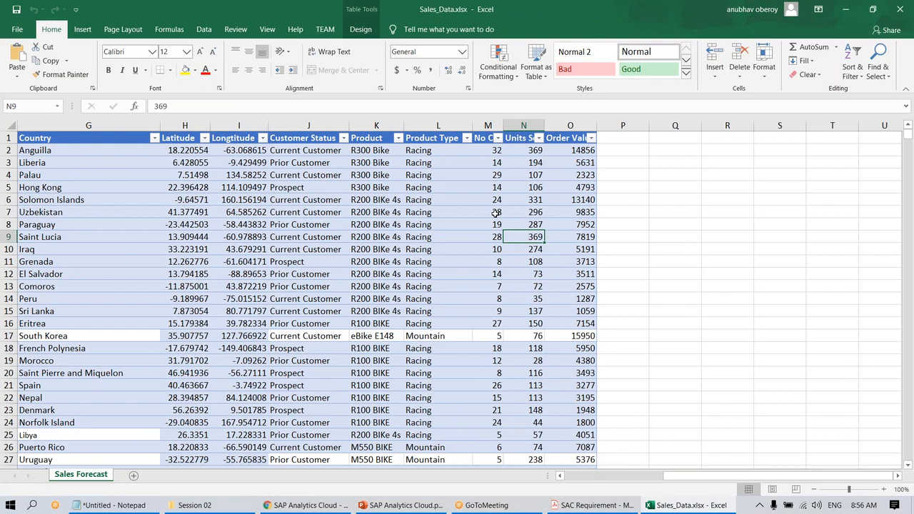
key("alt+Tab")
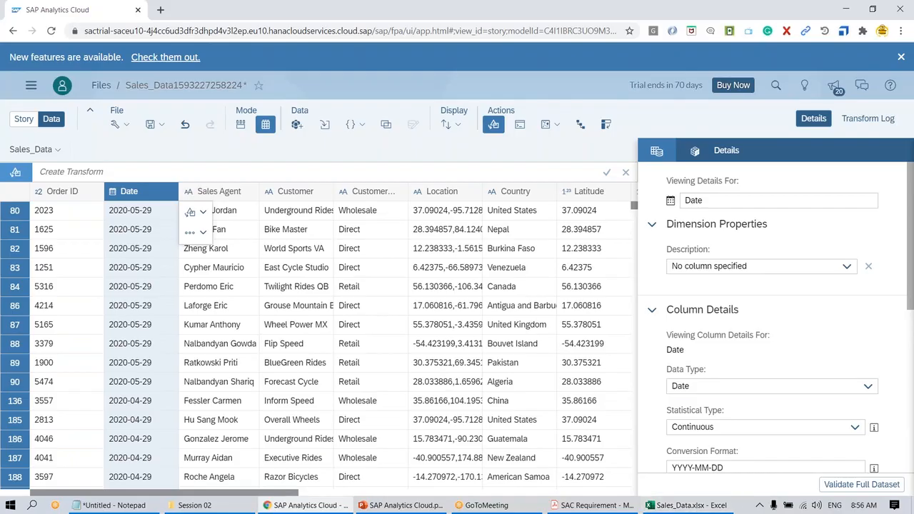
- Check which transforms are available for the Date column
left_click(189, 232)
left_click(230, 229)
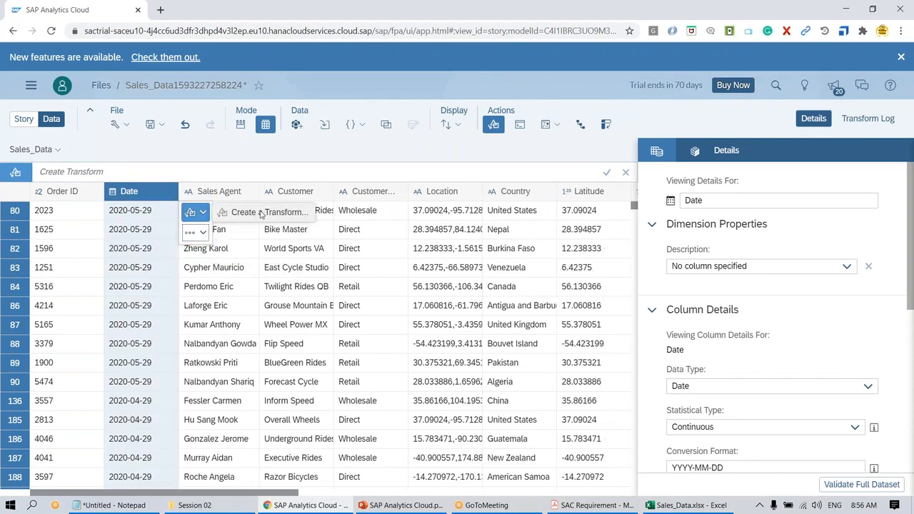
left_click(297, 172)
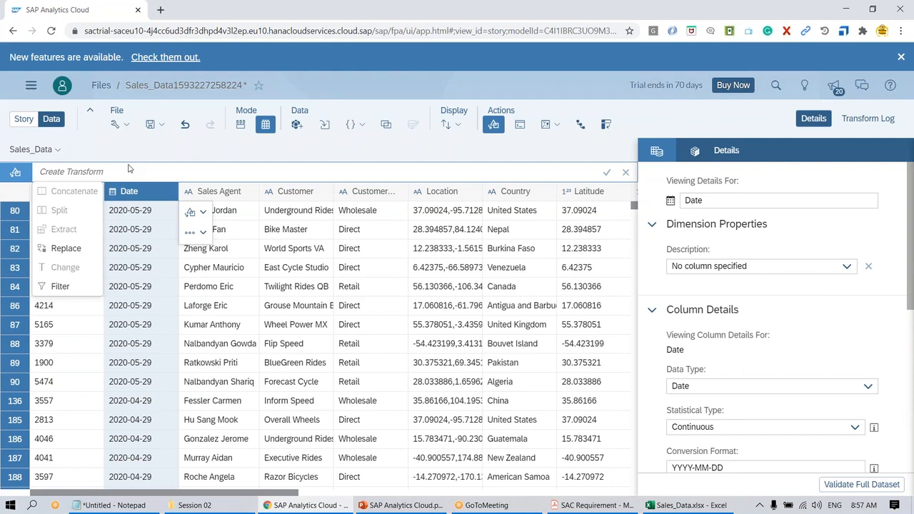
- Switch to the PowerPoint presentation and read the slide's note on correcting datasets at the source of data
left_click(390, 505)
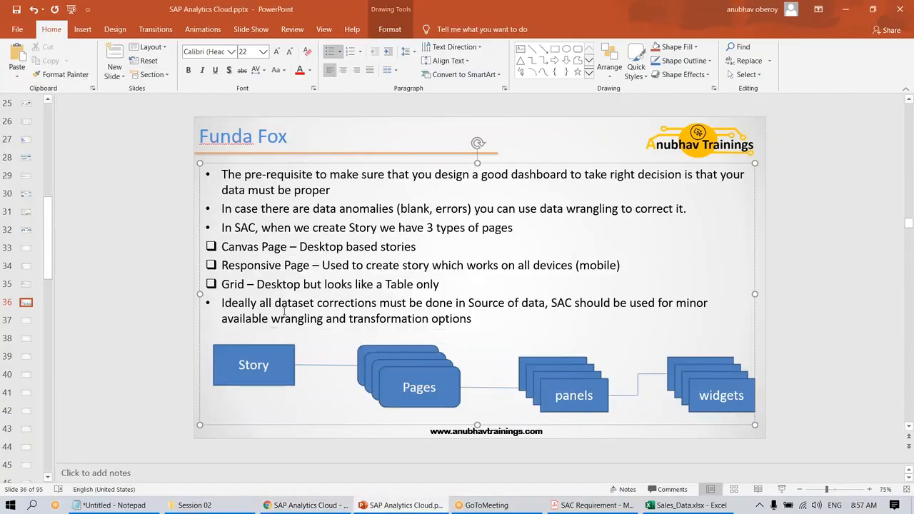
left_click_drag(275, 306, 543, 306)
left_click(544, 318)
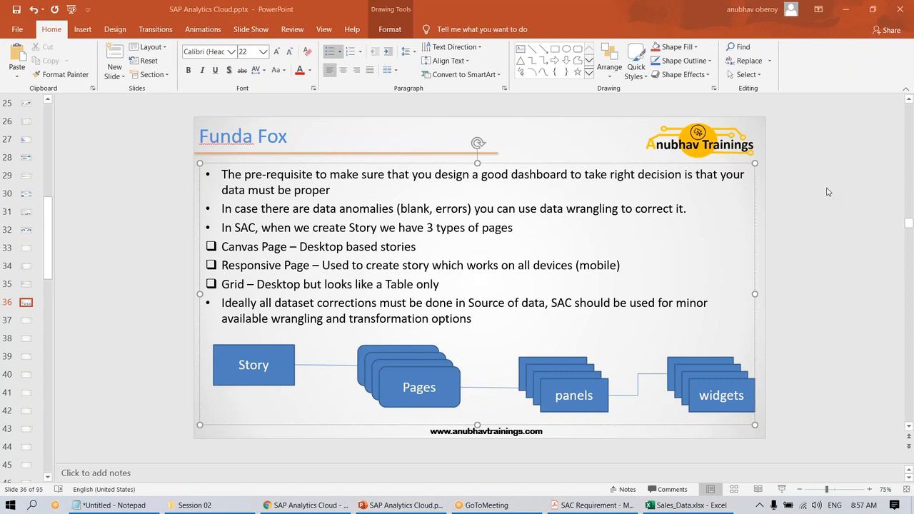
left_click(201, 435)
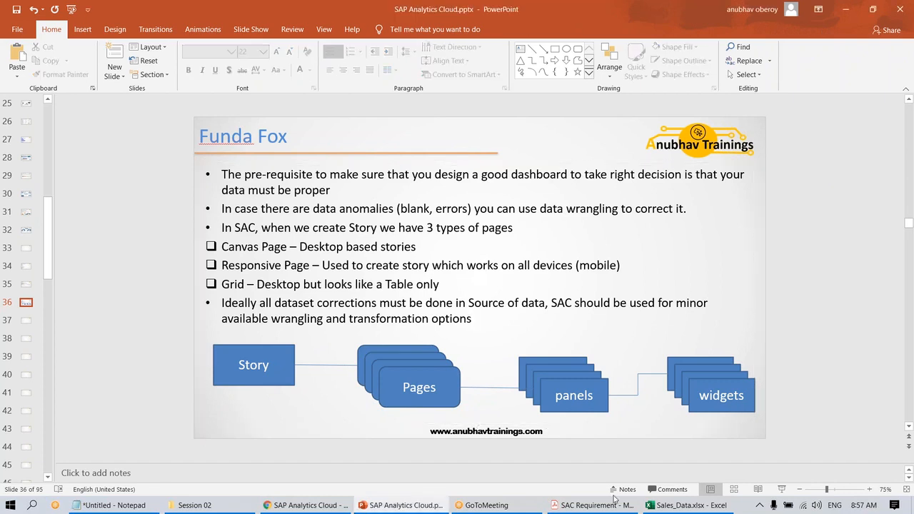
- Close the Sales_Data.xlsx workbook in Excel and switch back to SAP Analytics Cloud
left_click(686, 505)
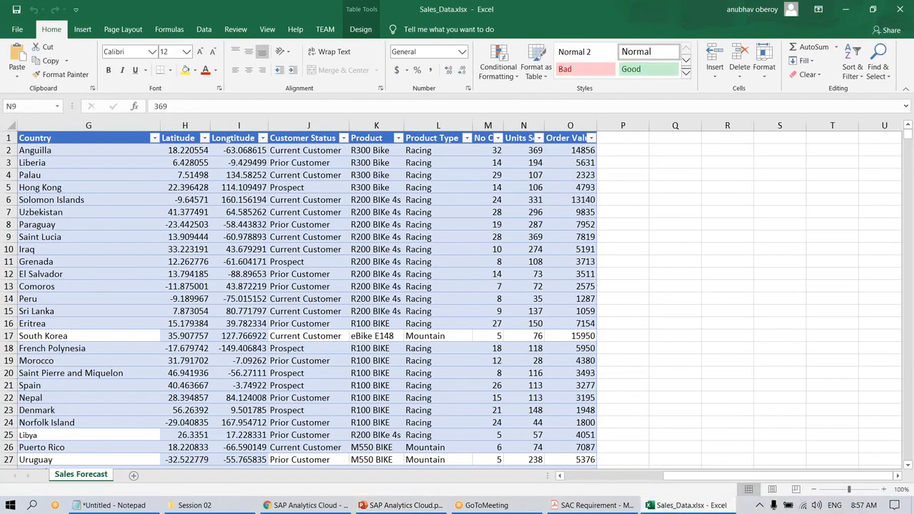
left_click(663, 506)
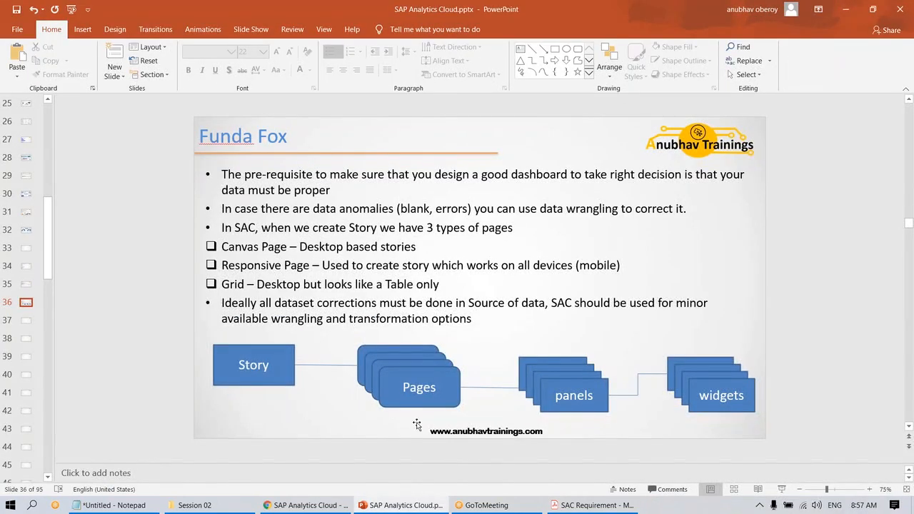
left_click(352, 507)
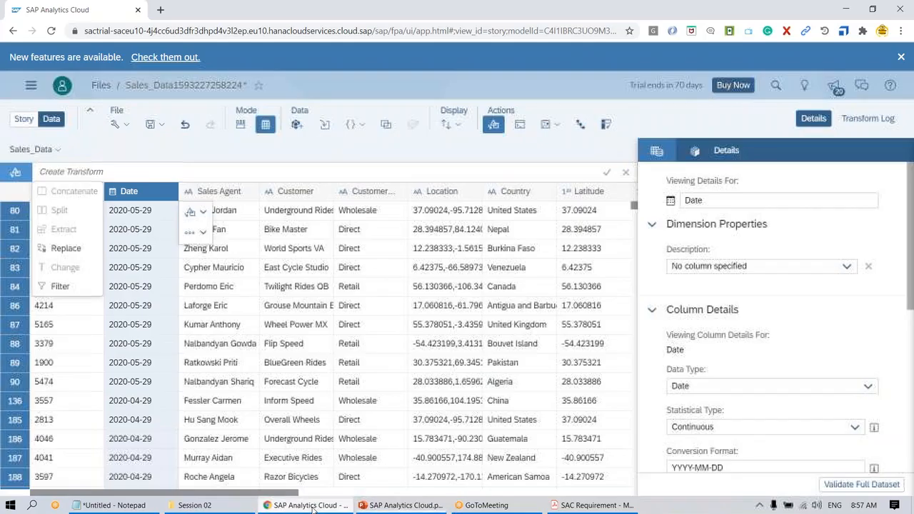
- Show Page 1 of the story and reduce the Order Value tile to about half its height
left_click(25, 120)
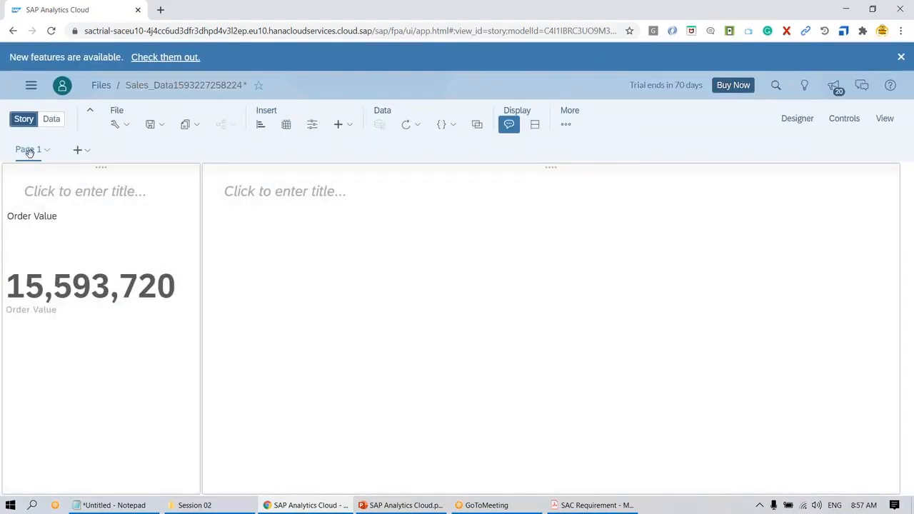
left_click(84, 272)
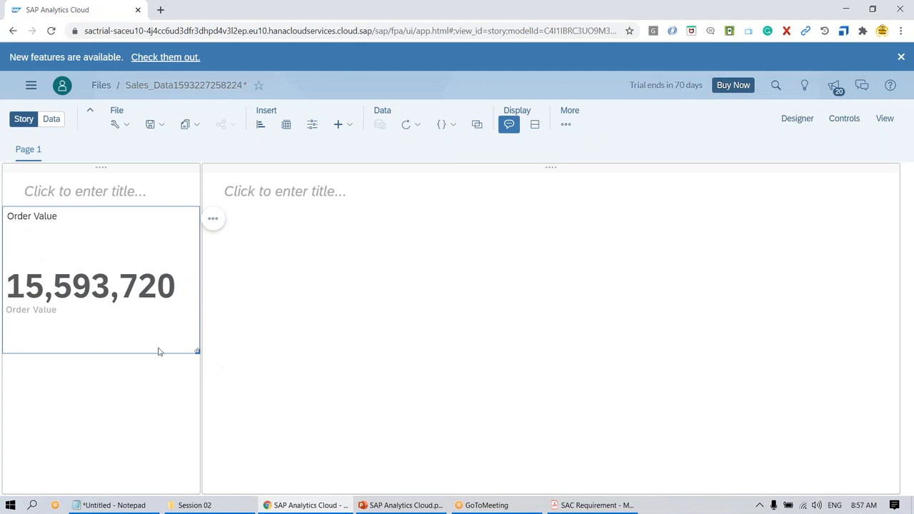
left_click_drag(196, 349, 196, 276)
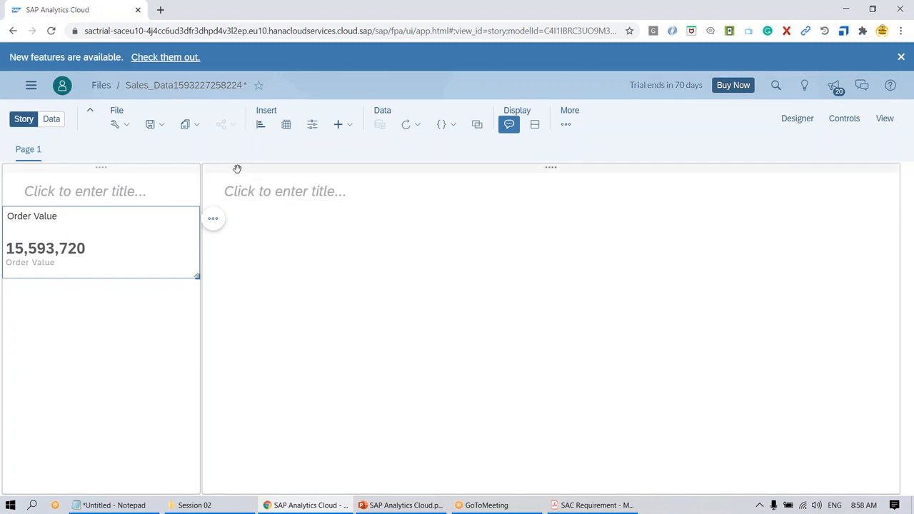
- Add a new lane above the lane that contains the Order Value tile
left_click(159, 165)
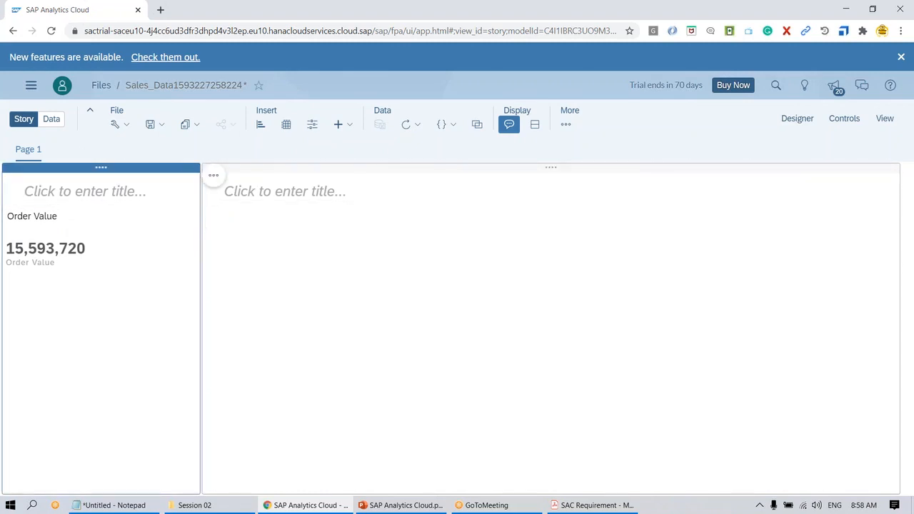
left_click(213, 175)
mouse_move(254, 171)
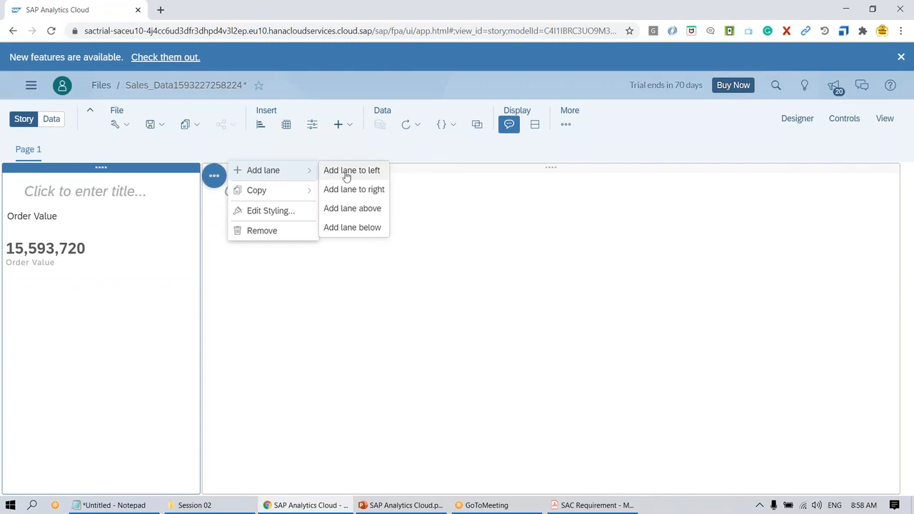
left_click(360, 212)
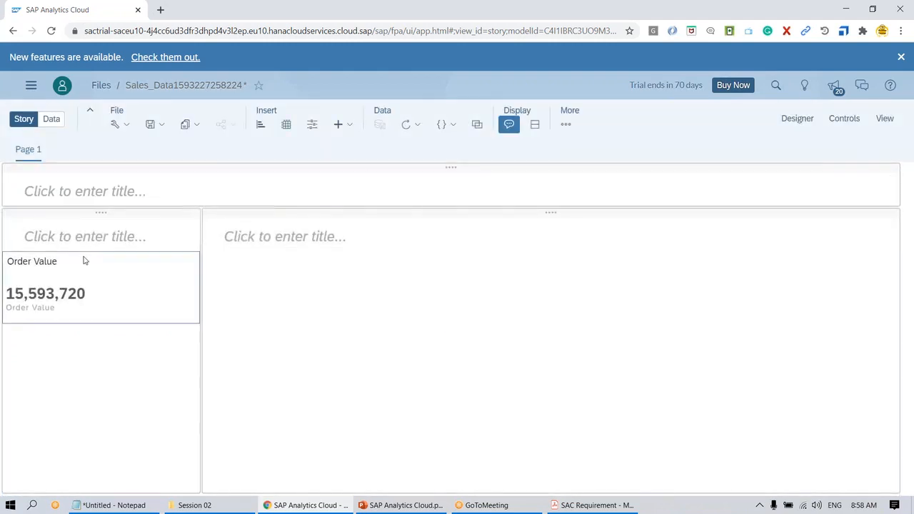
- Move the Order Value tile into the new upper lane and remove that lane's title placeholder
left_click_drag(193, 320, 207, 197)
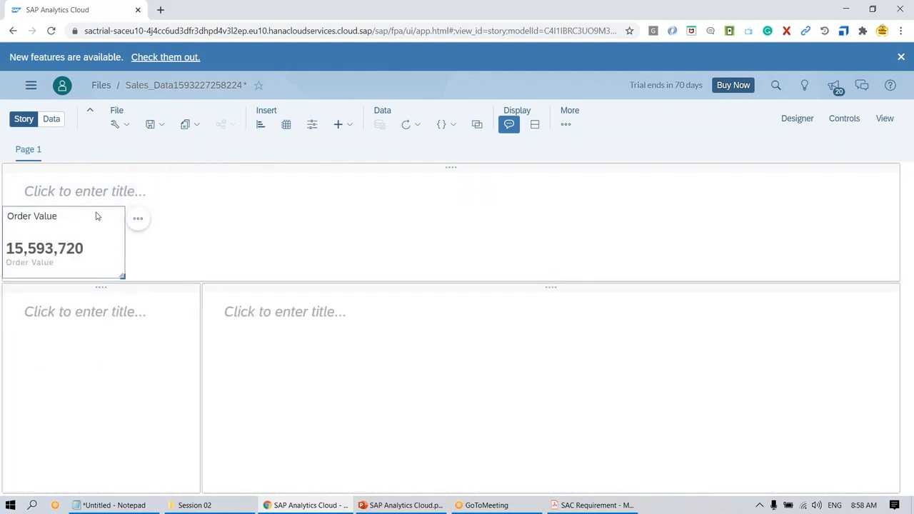
left_click(885, 187)
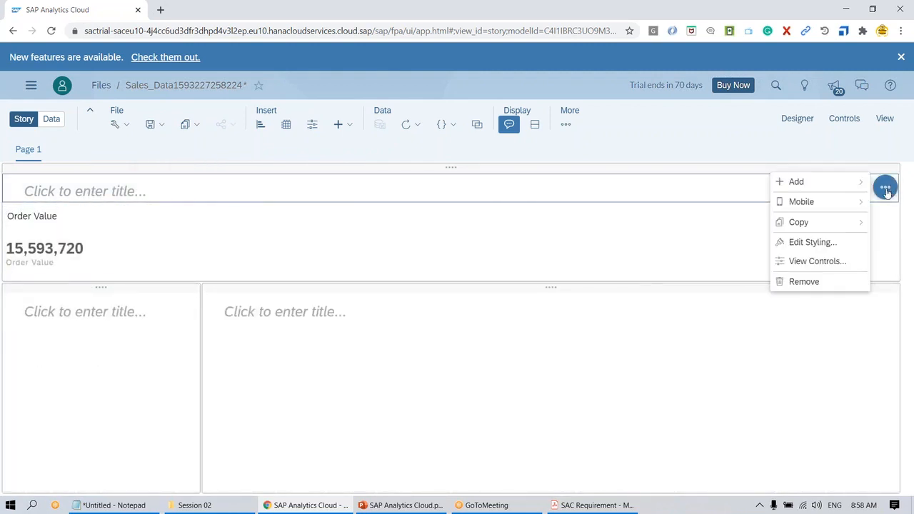
left_click(806, 281)
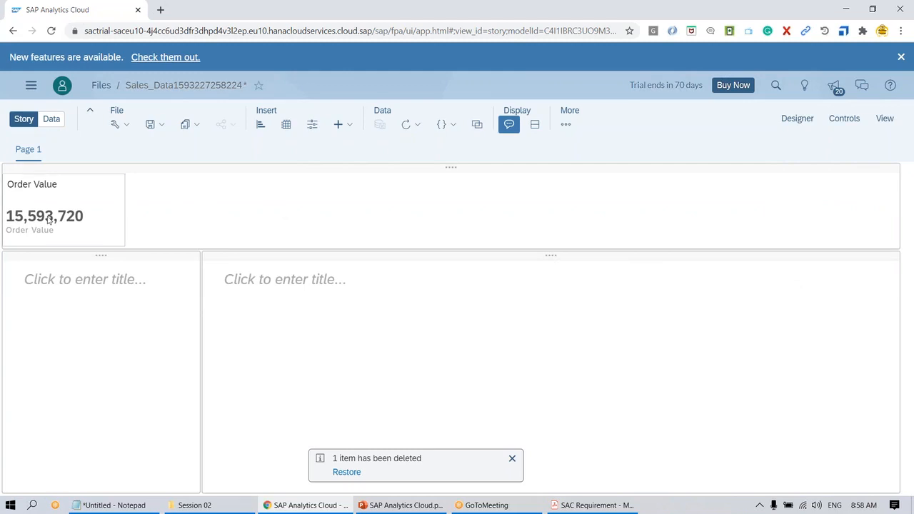
left_click_drag(121, 243, 118, 241)
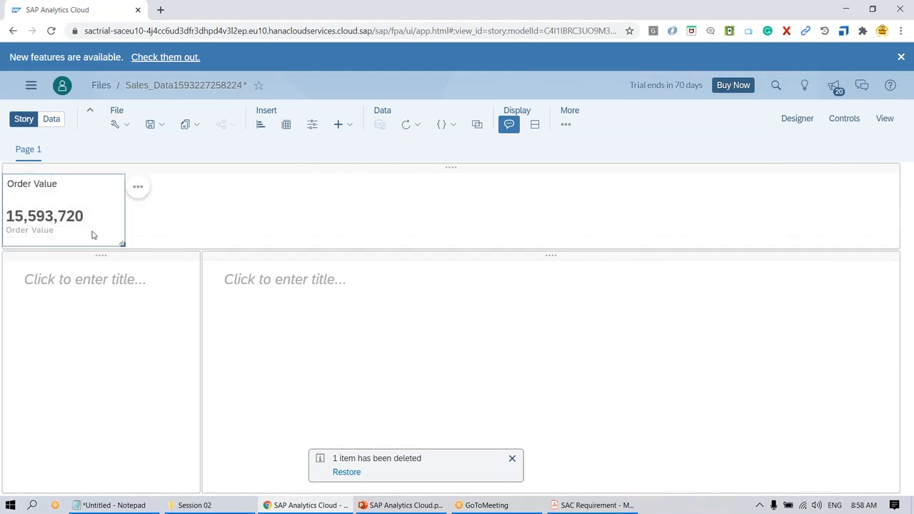
left_click(179, 232)
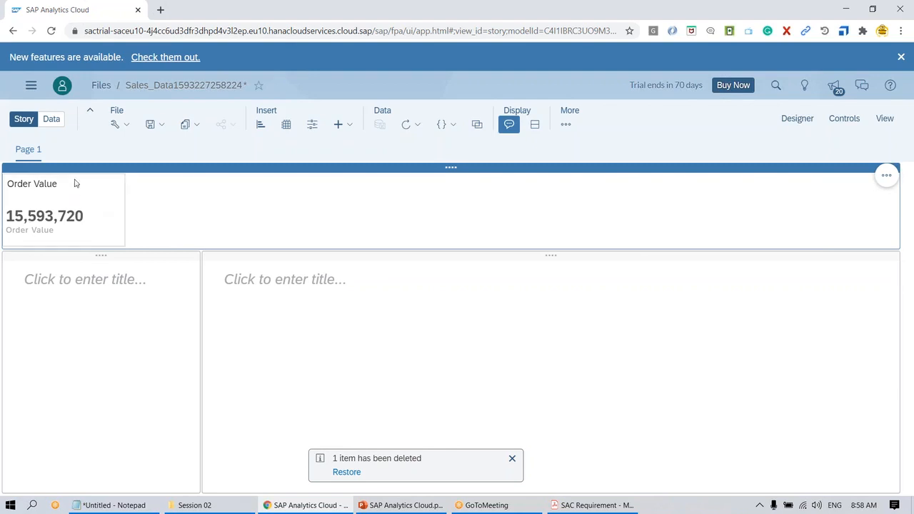
- Return to the Sales_Data grid in the data view
left_click(51, 119)
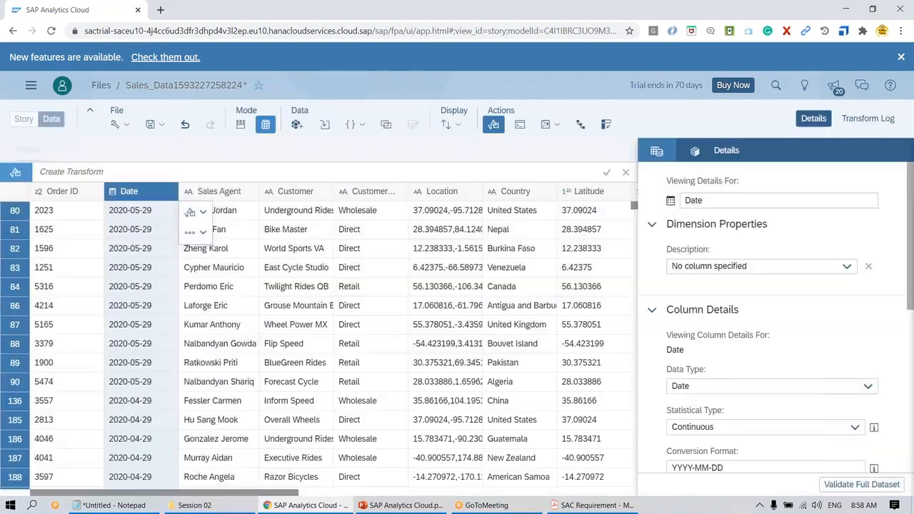
- Show the Units Sold measure in data exploration and copy its numeric point to Page 1
left_click(240, 126)
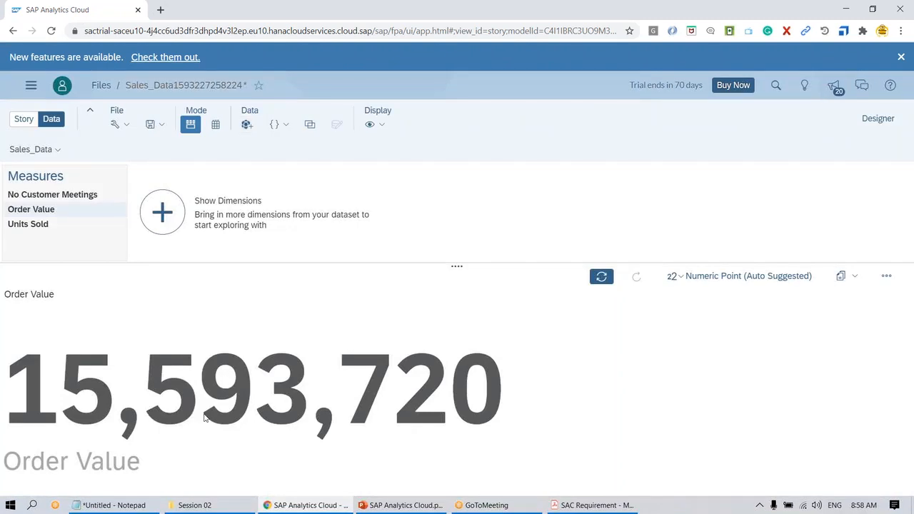
left_click(39, 226)
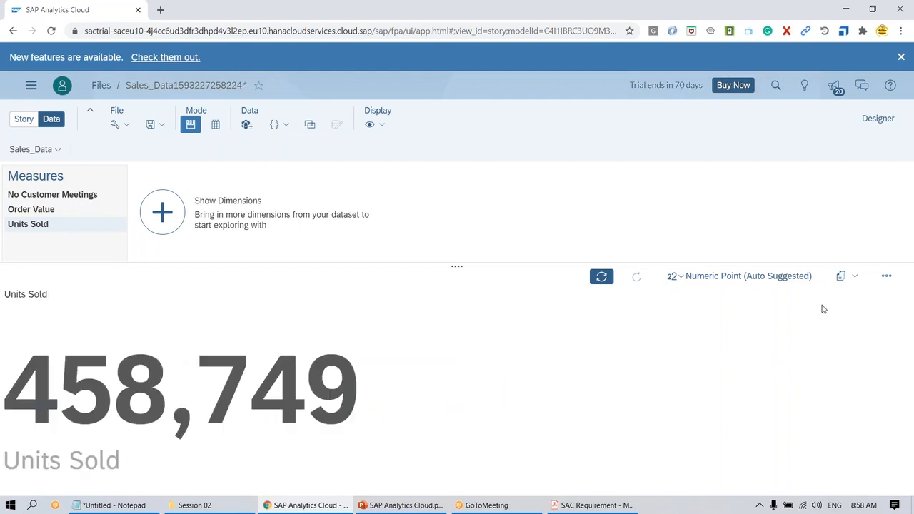
left_click(847, 283)
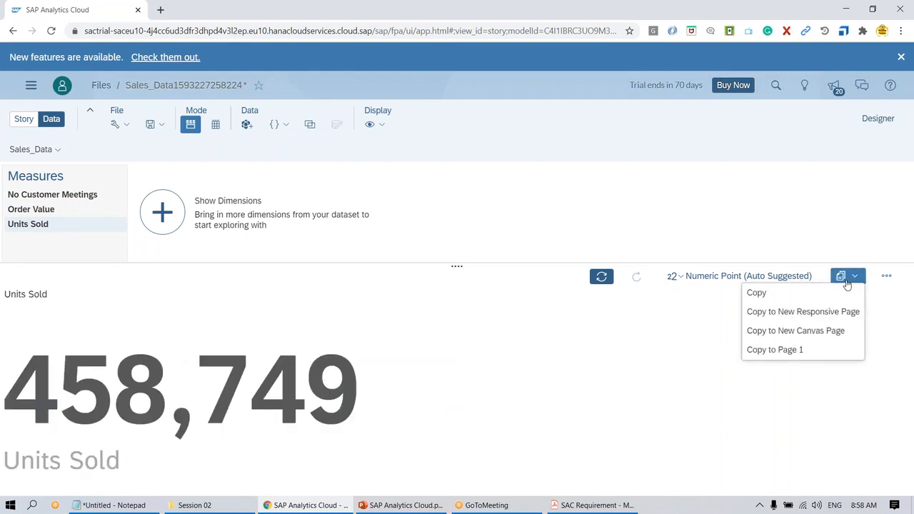
left_click(795, 356)
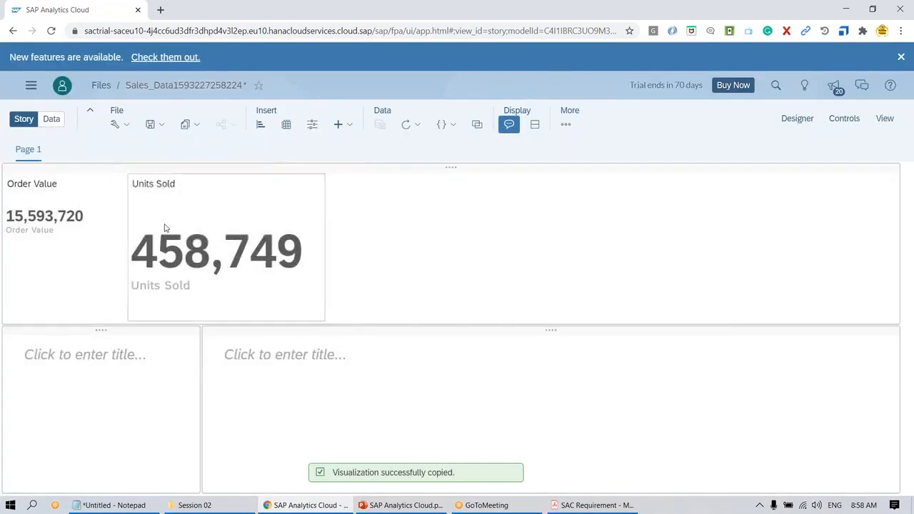
- Shrink the Units Sold tile to about half its height and roughly the width of the Order Value tile
left_click(206, 237)
left_click_drag(323, 319, 273, 245)
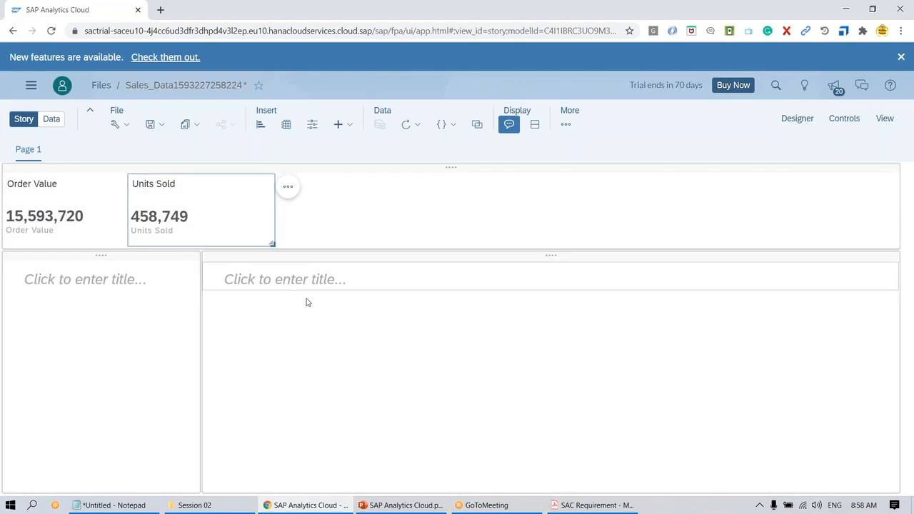
left_click(314, 316)
left_click(251, 229)
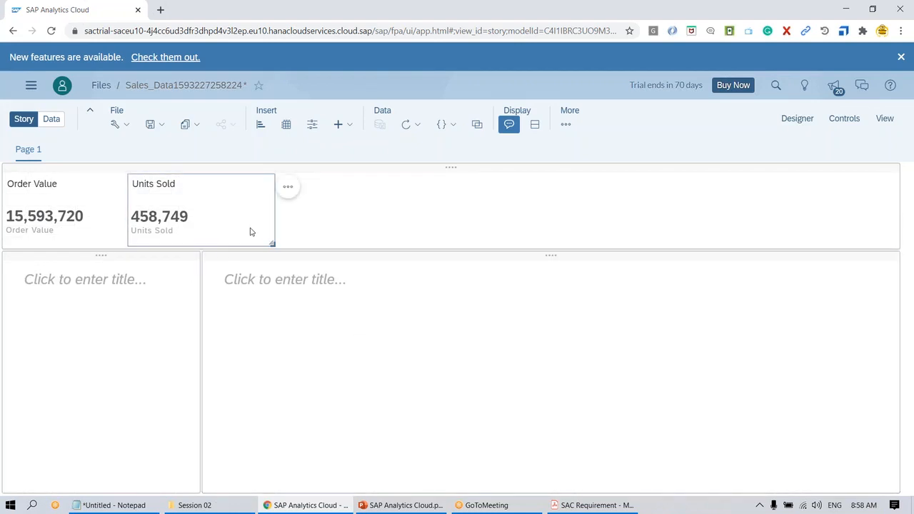
left_click_drag(272, 244, 237, 243)
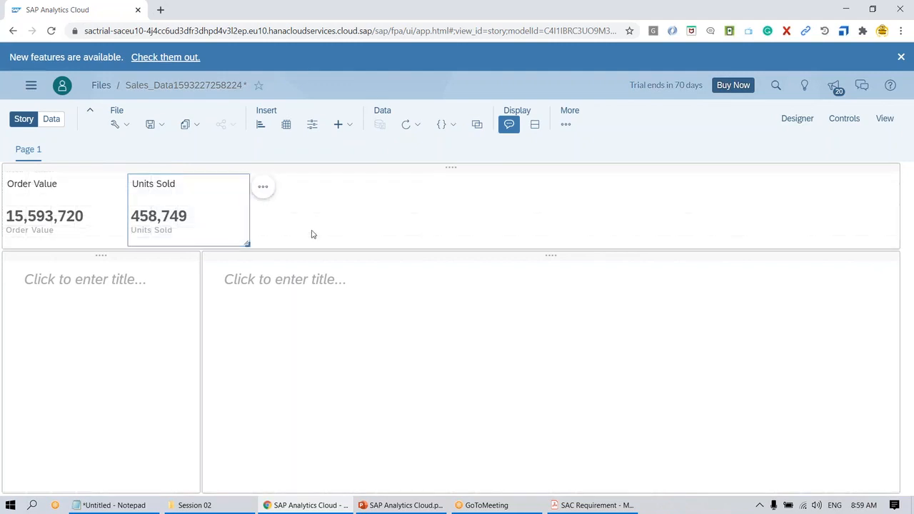
left_click(310, 233)
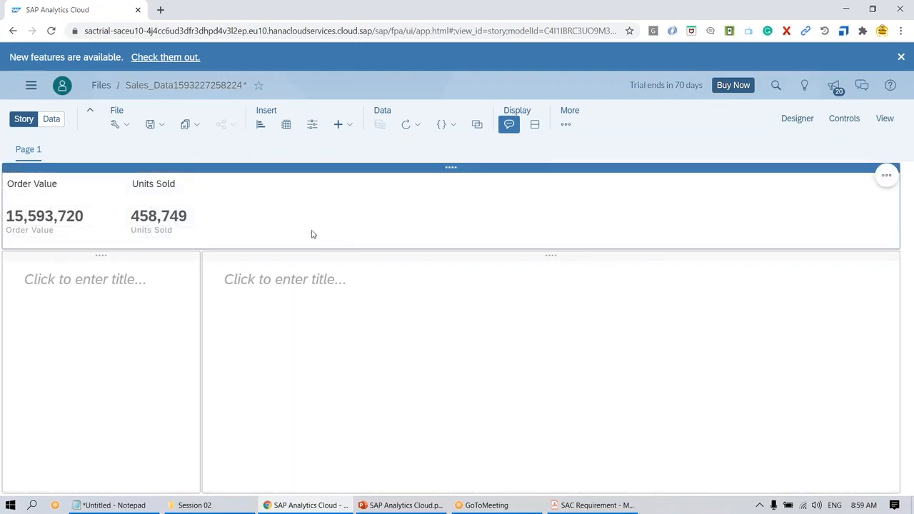
- Insert a Numeric Point chart in the upper lane with No Customer Meetings as its primary value
left_click(261, 128)
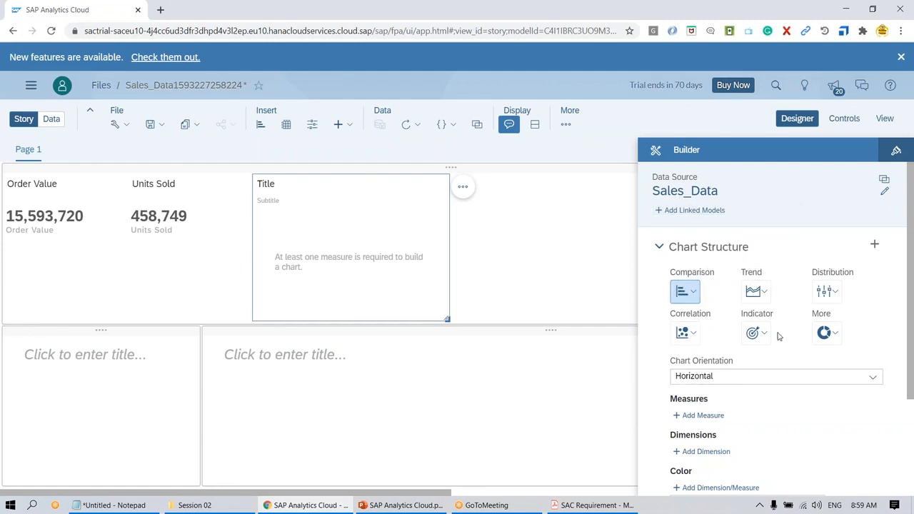
mouse_move(763, 335)
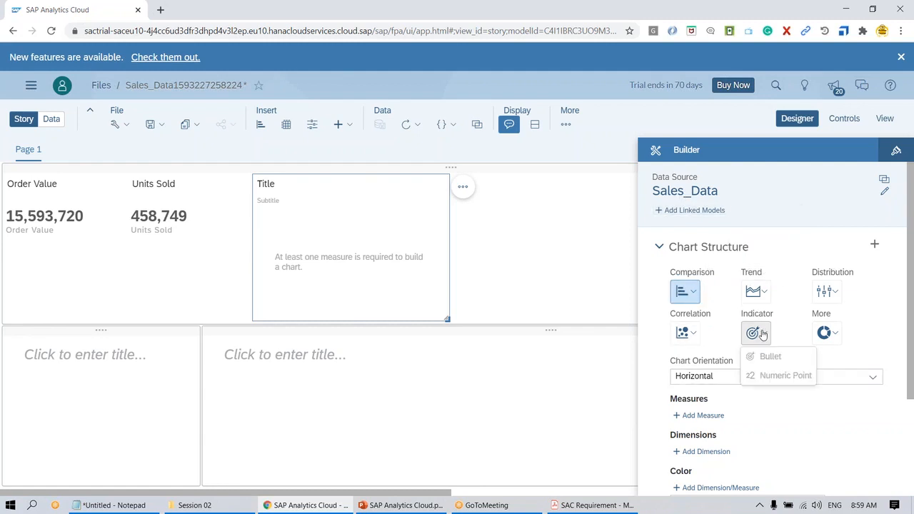
left_click(786, 378)
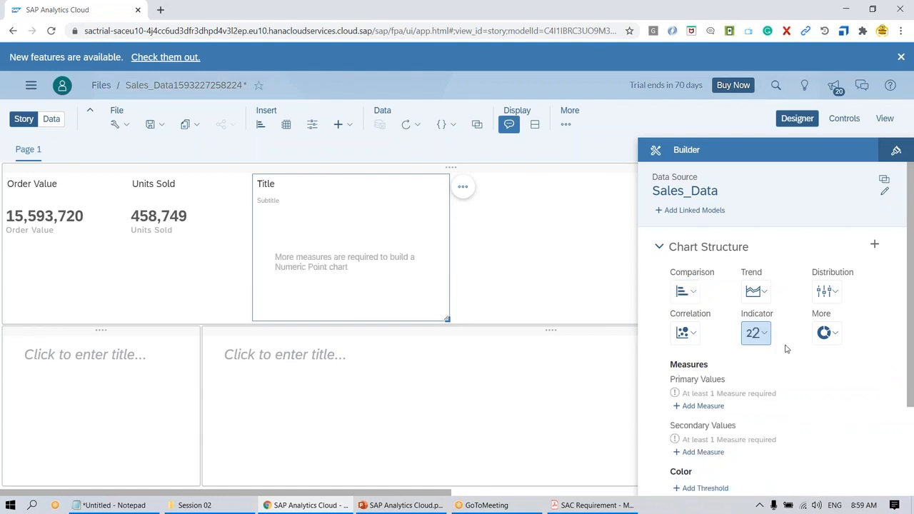
left_click(717, 411)
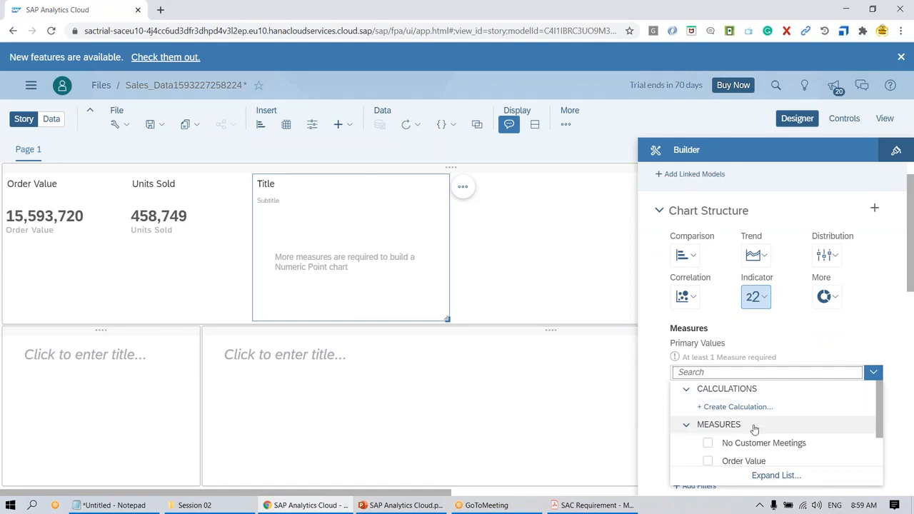
scroll(707, 421, "down", 1)
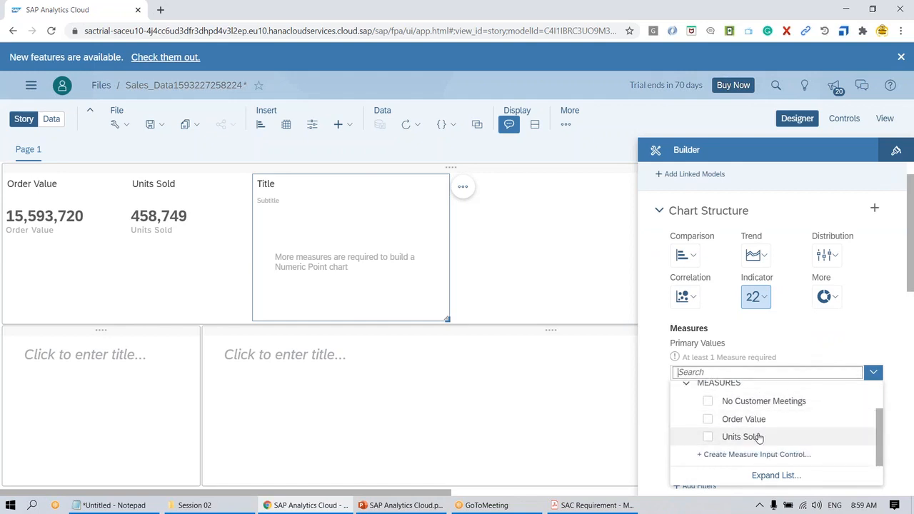
left_click(711, 406)
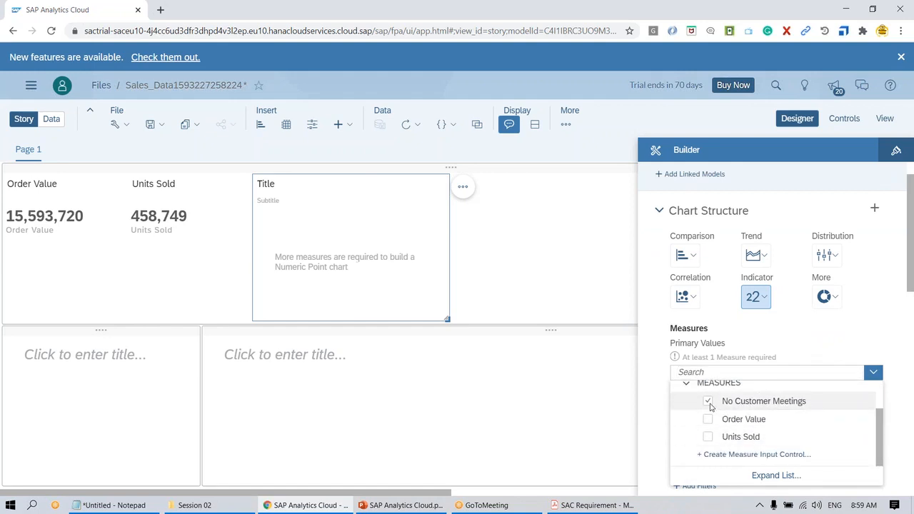
left_click(478, 277)
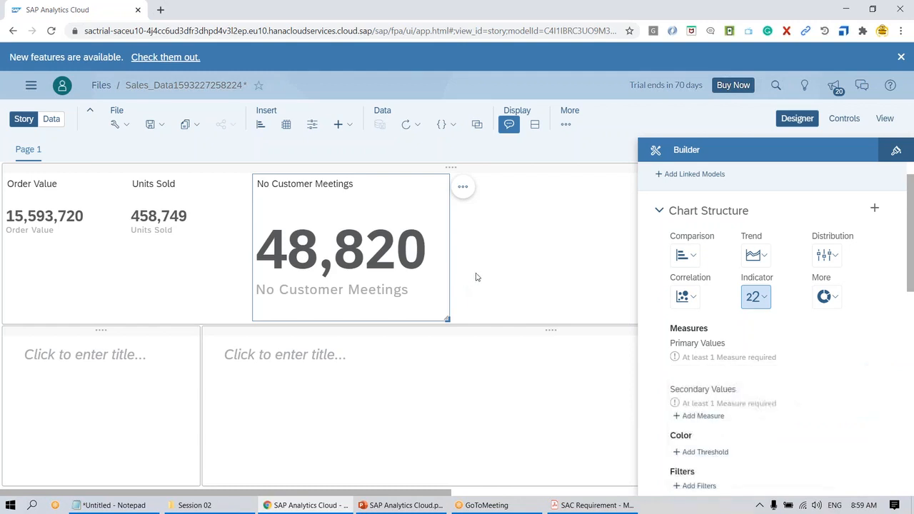
- Reduce the No Customer Meetings tile to about half its height and three quarters of its width
left_click_drag(443, 309, 398, 243)
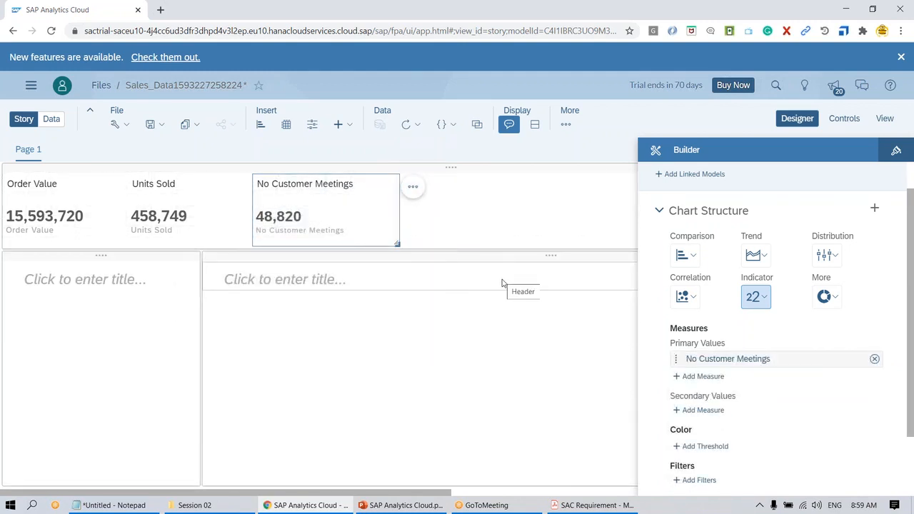
left_click(479, 446)
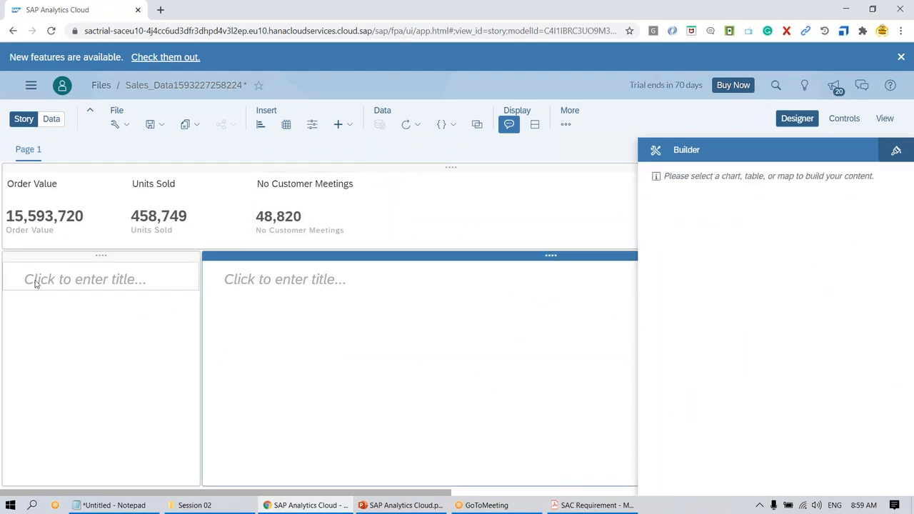
left_click(470, 230)
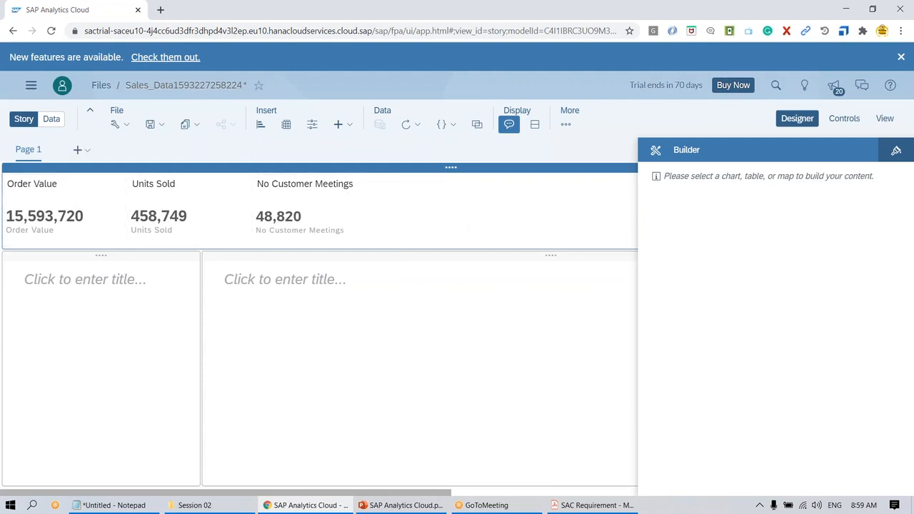
- Rename Page 1 of the story as Overview
left_click(50, 152)
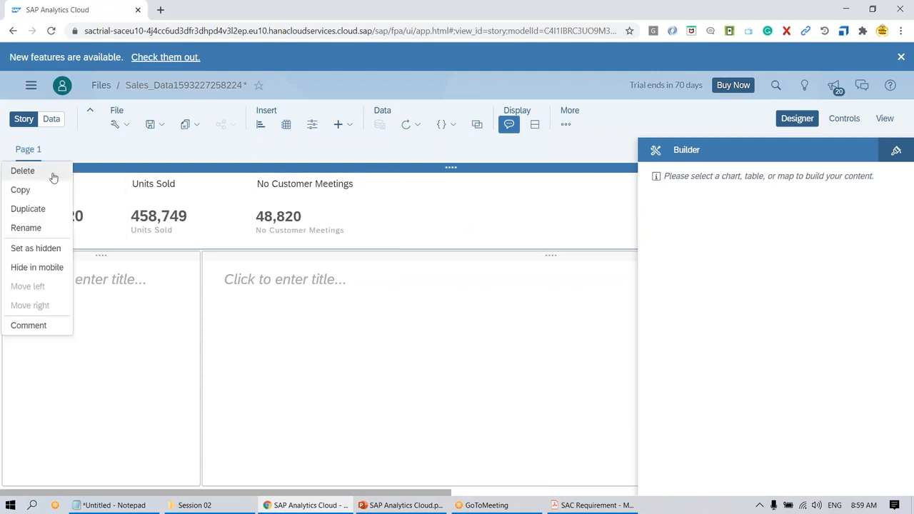
left_click(29, 228)
left_click_drag(358, 270, 255, 271)
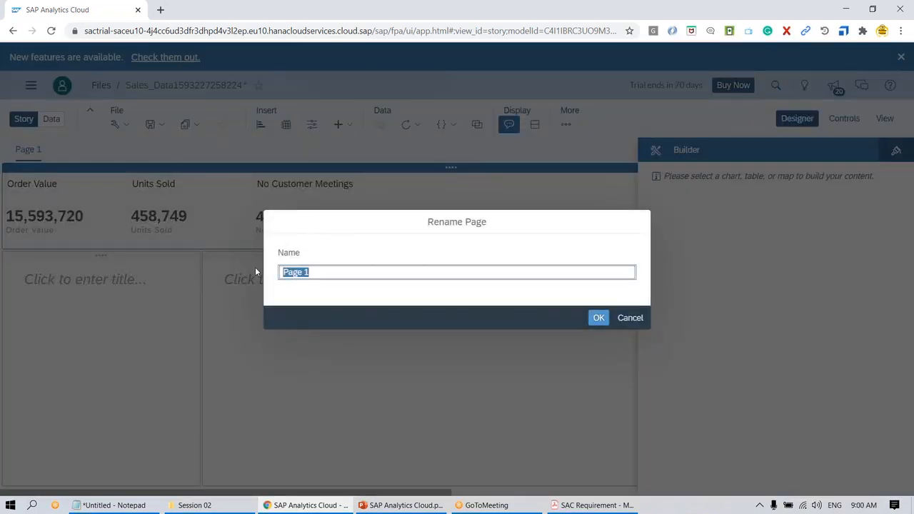
type("Overview")
left_click(598, 319)
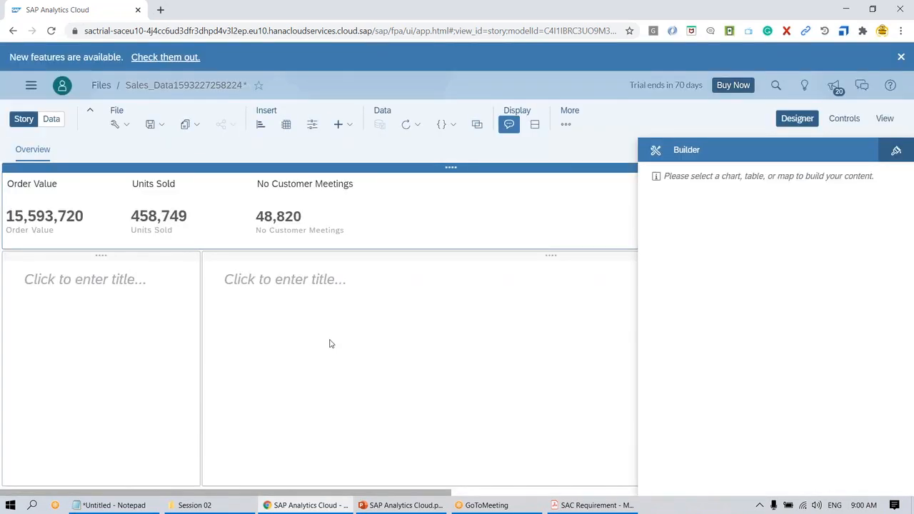
- Start saving the story and create a new folder named SACBatch1 in My Files
left_click(161, 129)
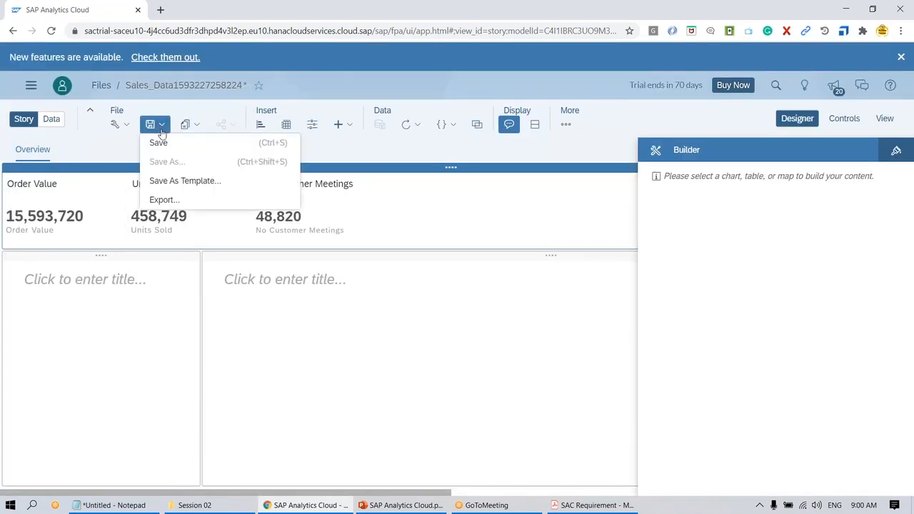
left_click(162, 142)
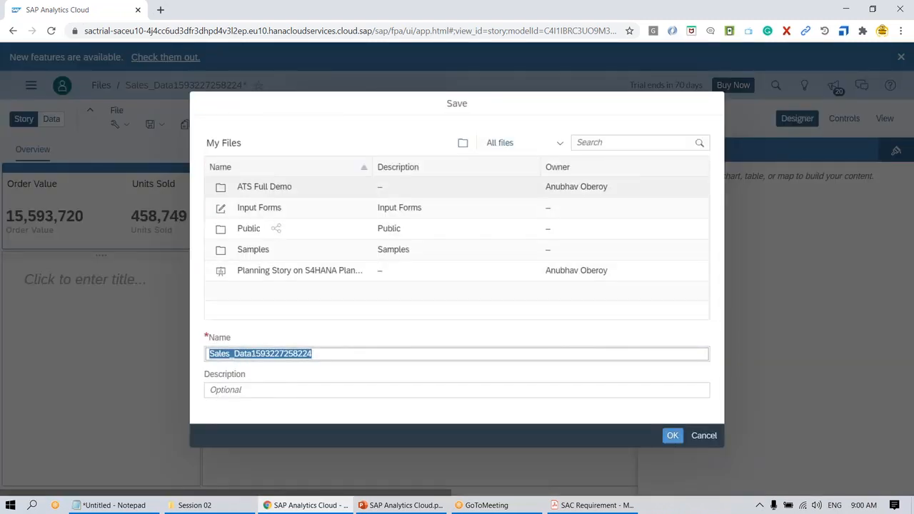
left_click(461, 149)
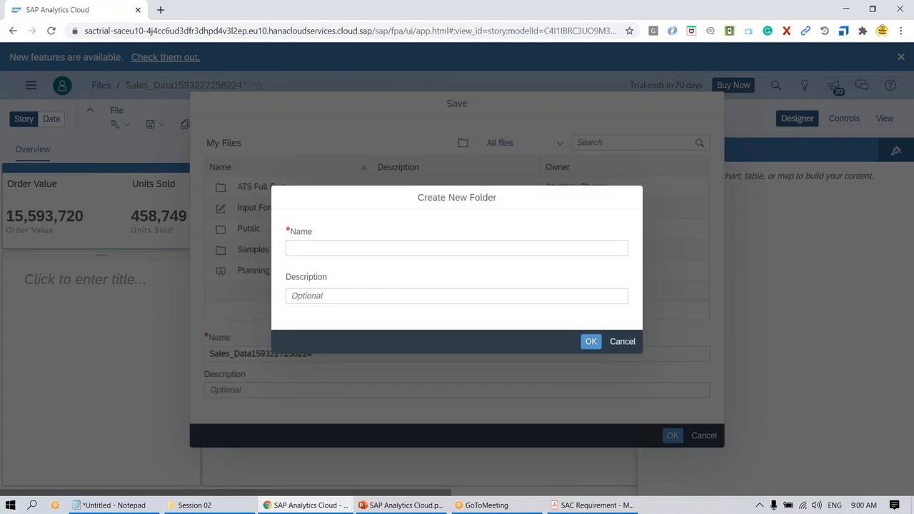
type("SACBatch1")
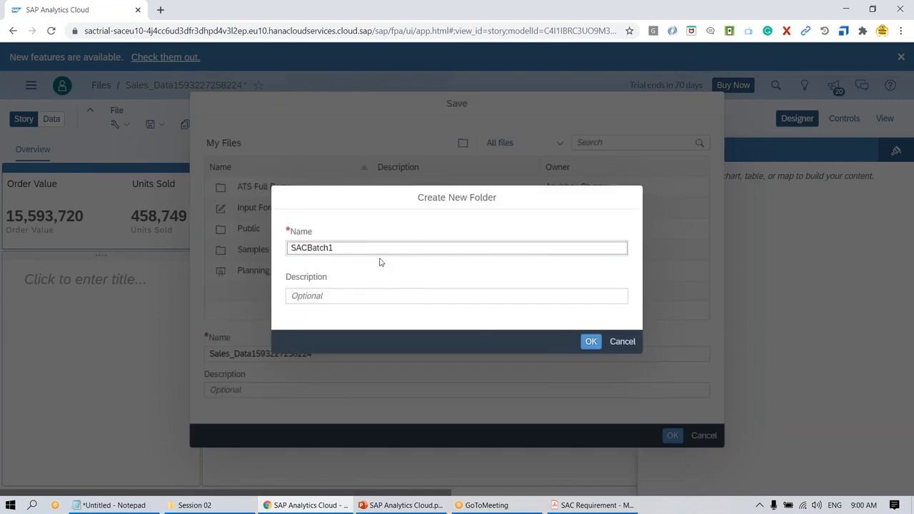
left_click(591, 343)
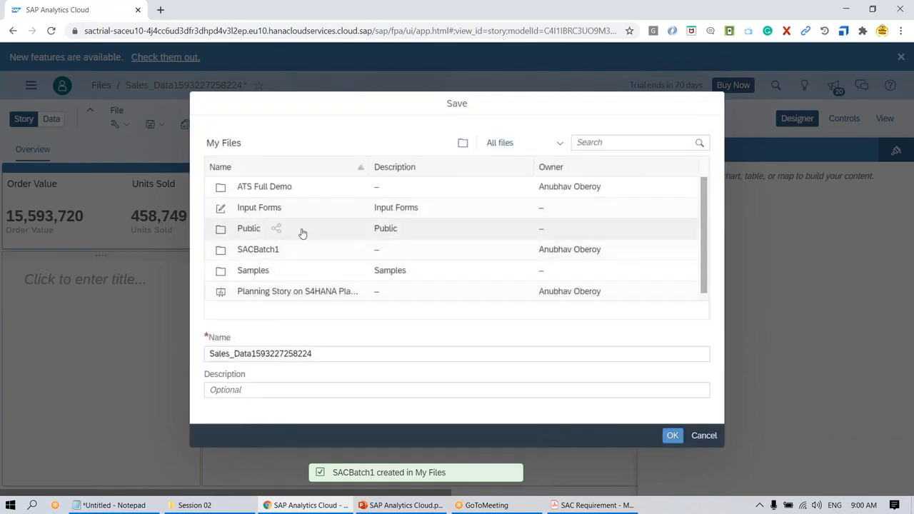
- Choose the SACBatch1 folder as the save location and name the story Sales_Dashboard_Basic_ followed by the author's full name
double_click(257, 249)
left_click_drag(315, 354, 208, 353)
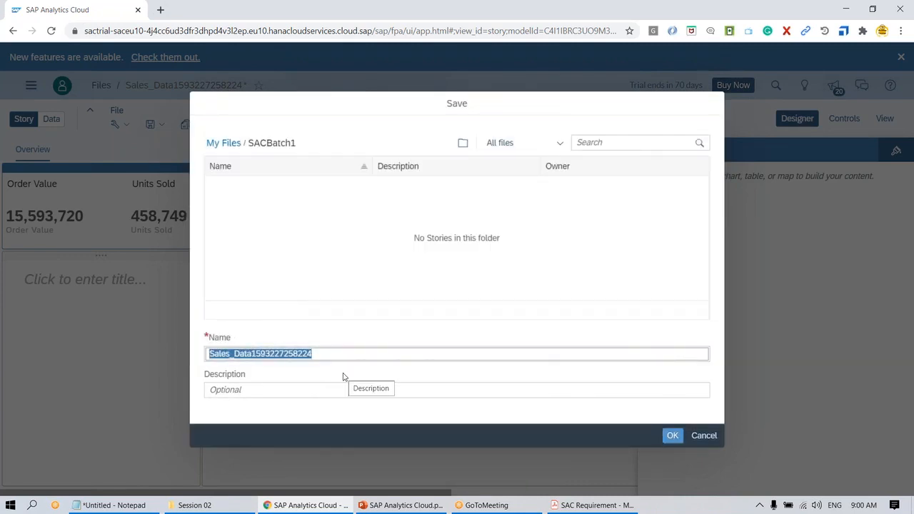
left_click(406, 505)
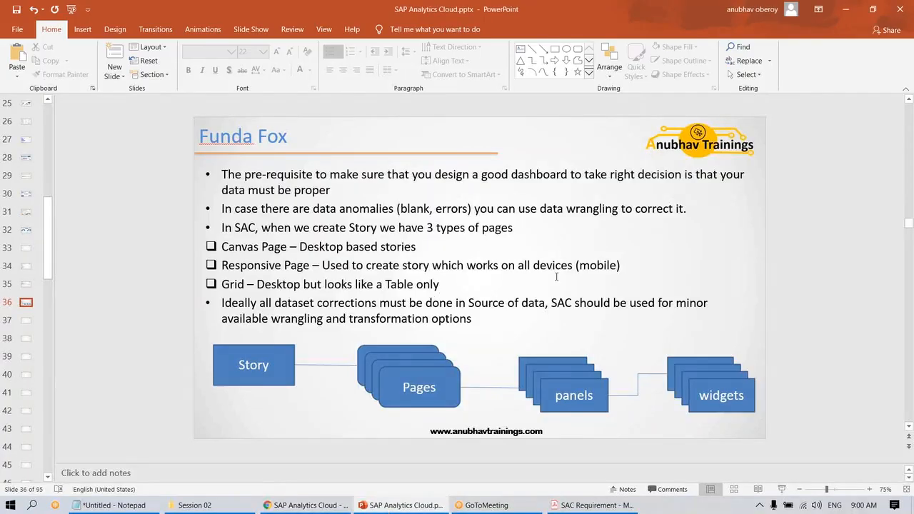
left_click(407, 508)
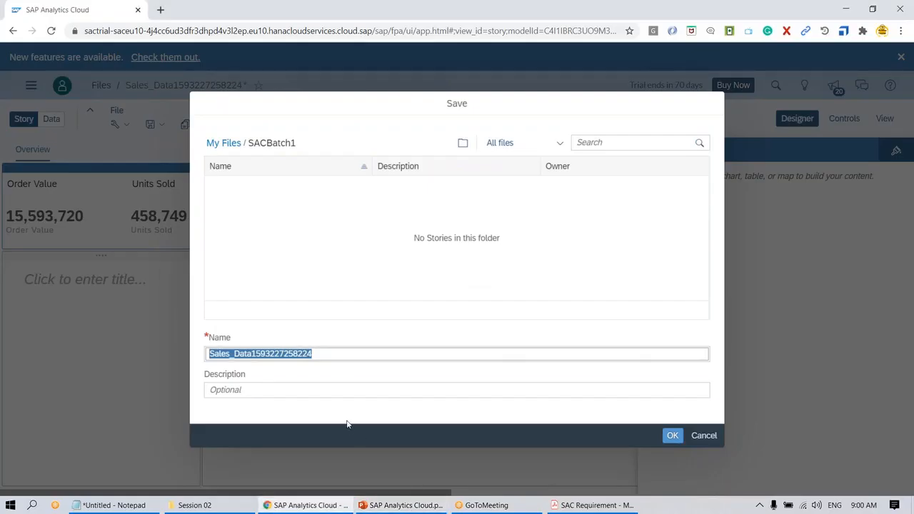
key("BackSpace")
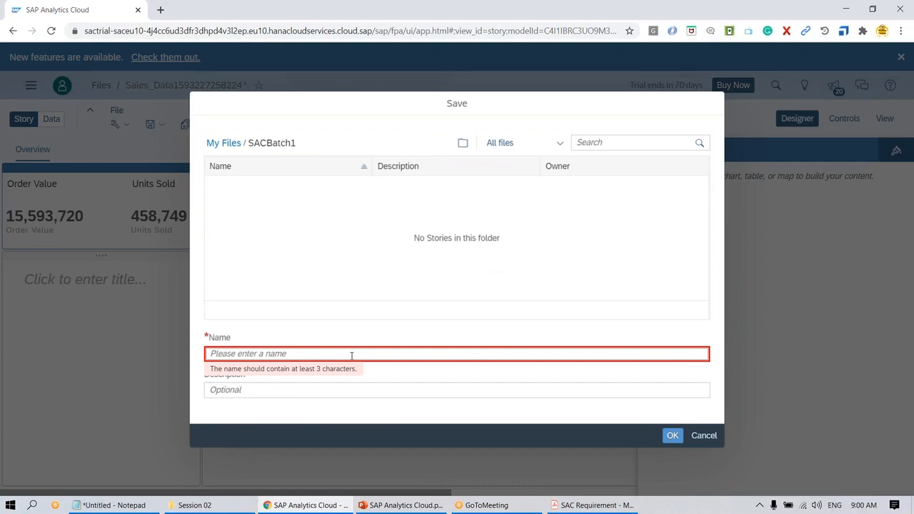
type("Sales")
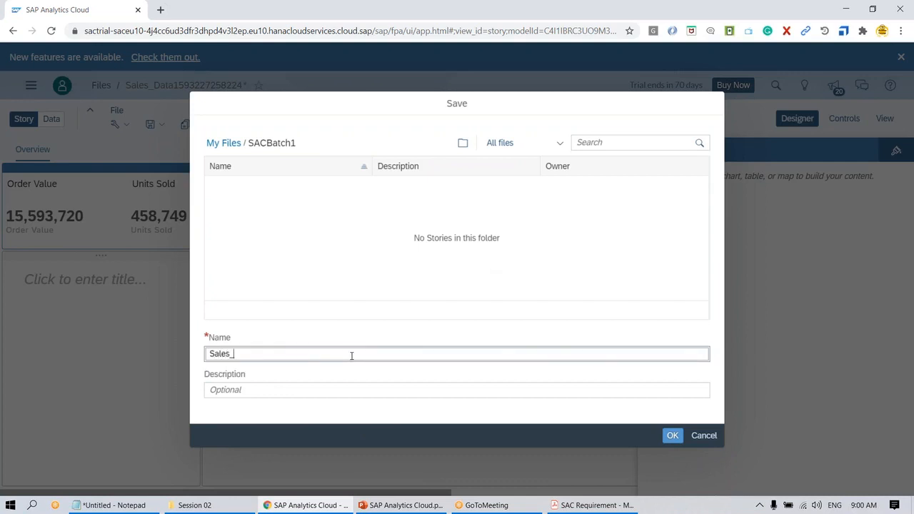
type("_Dashboard_Basic_Ann_Jackson")
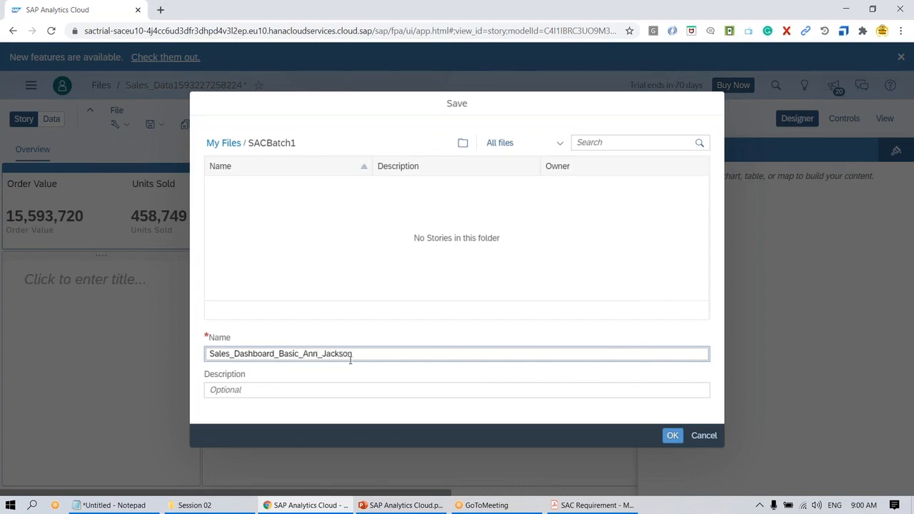
- Save the story with a description stating that it was created by the author "as per Spec", and close the Designer
left_click(320, 387)
type("Created by Ann Jackson as p")
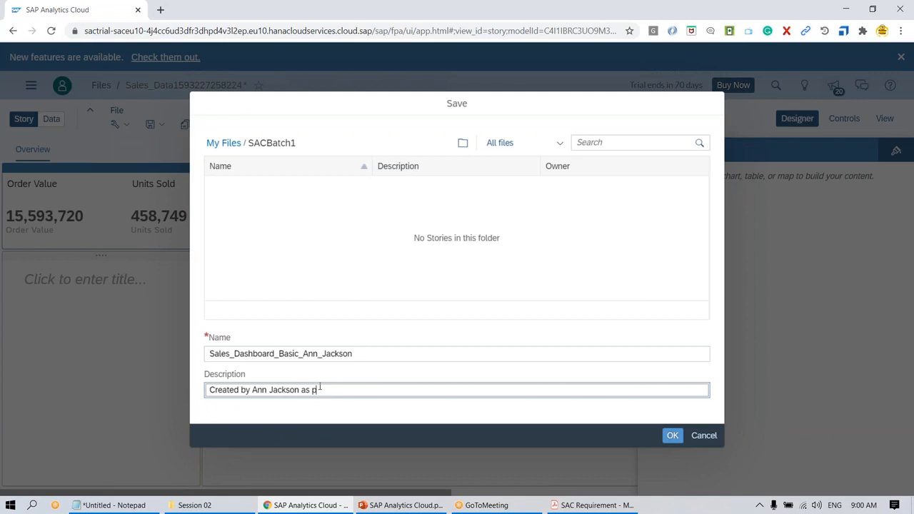
type("er Spec")
left_click(675, 439)
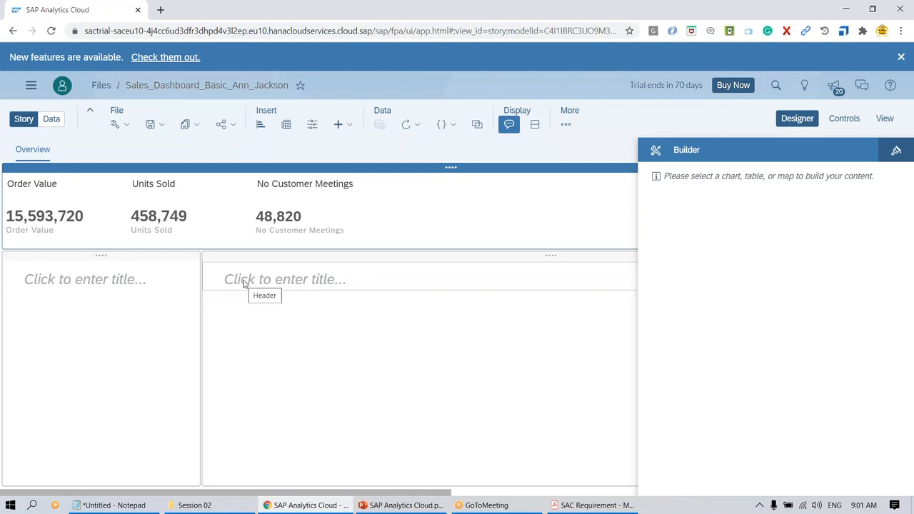
left_click(799, 120)
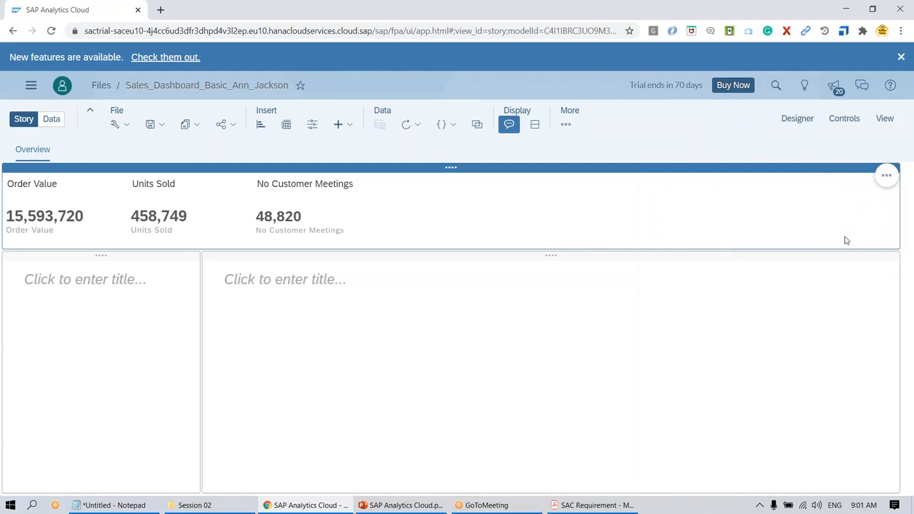
- Remove the empty title placeholders from both lower panels of the Overview page
left_click(887, 277)
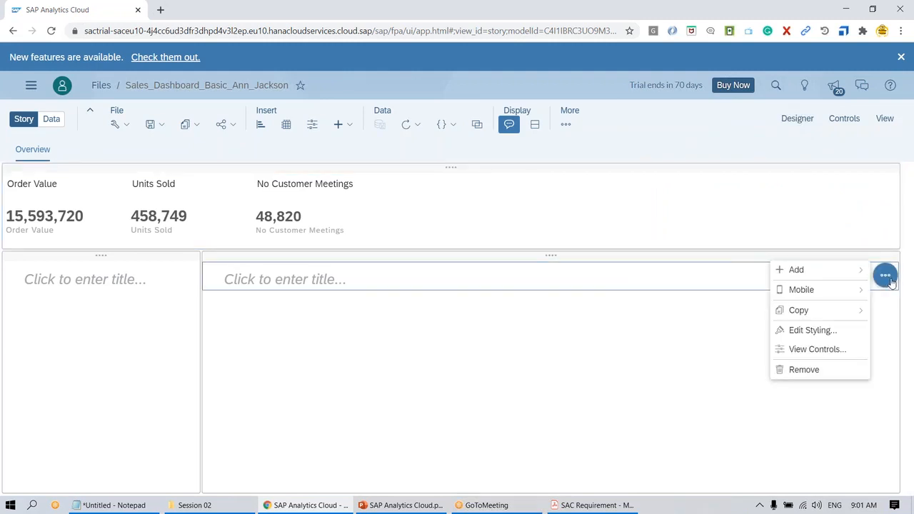
left_click(813, 371)
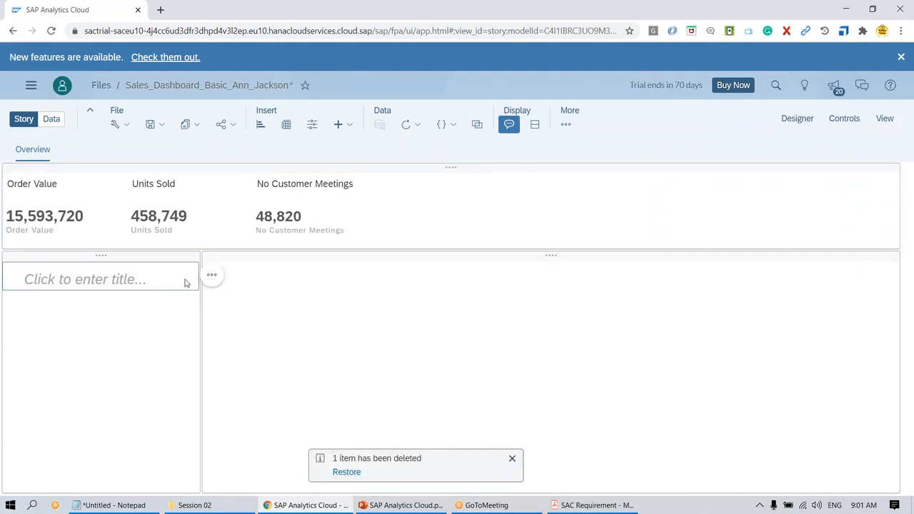
left_click(212, 275)
left_click(249, 371)
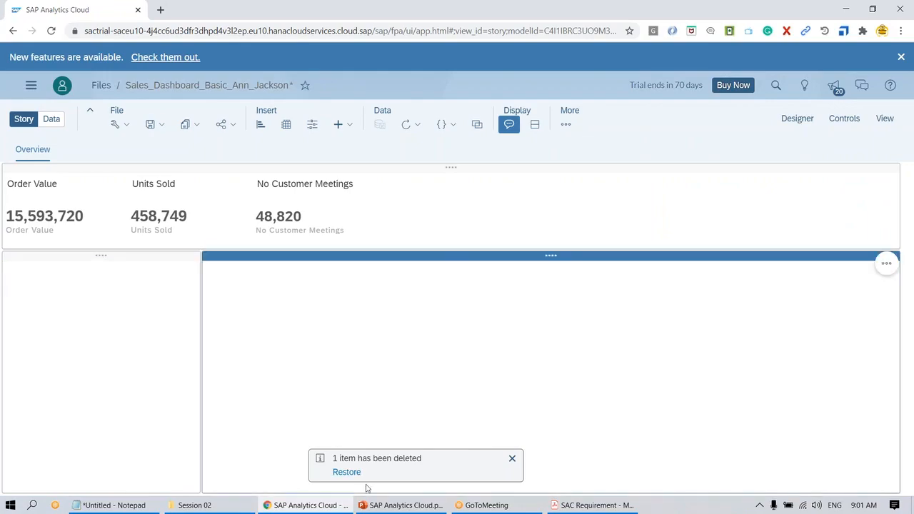
- Switch to the SAC Requirement PDF and examine the hands-on exercise's UI mockup for the Advance page
left_click(386, 505)
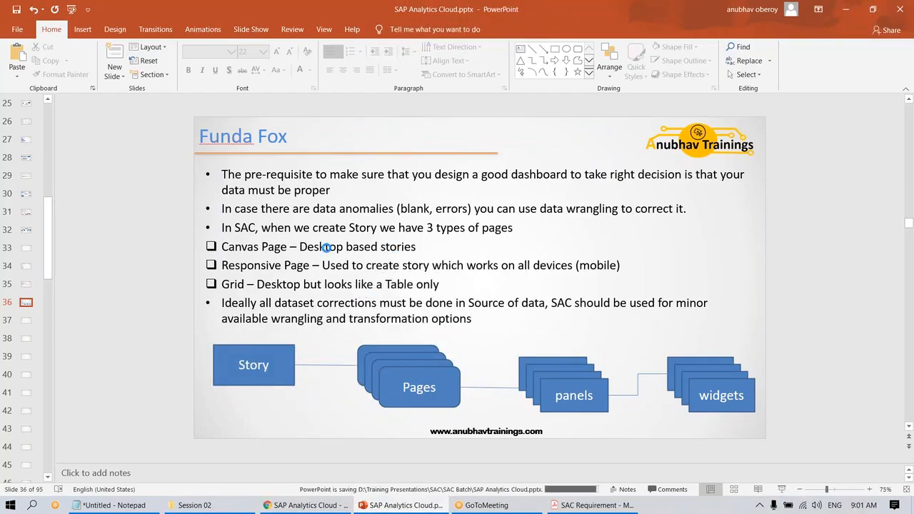
key("Page_Up")
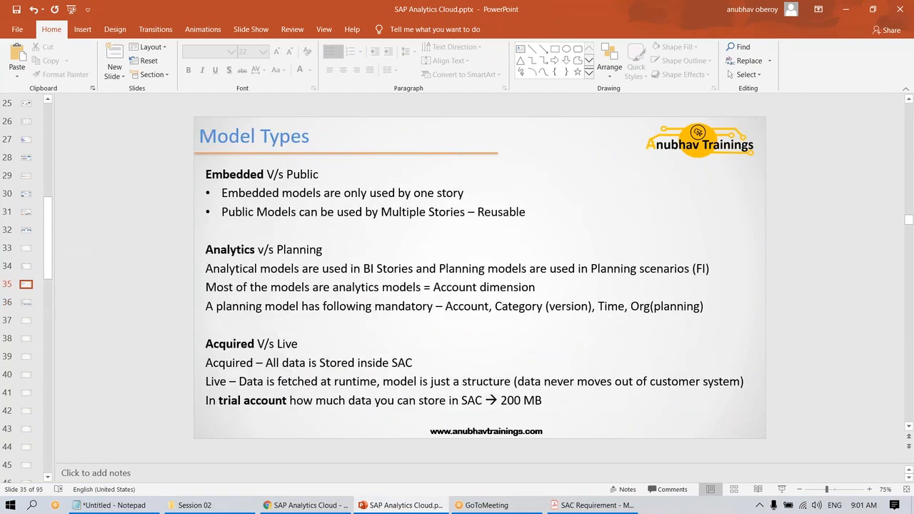
left_click(569, 507)
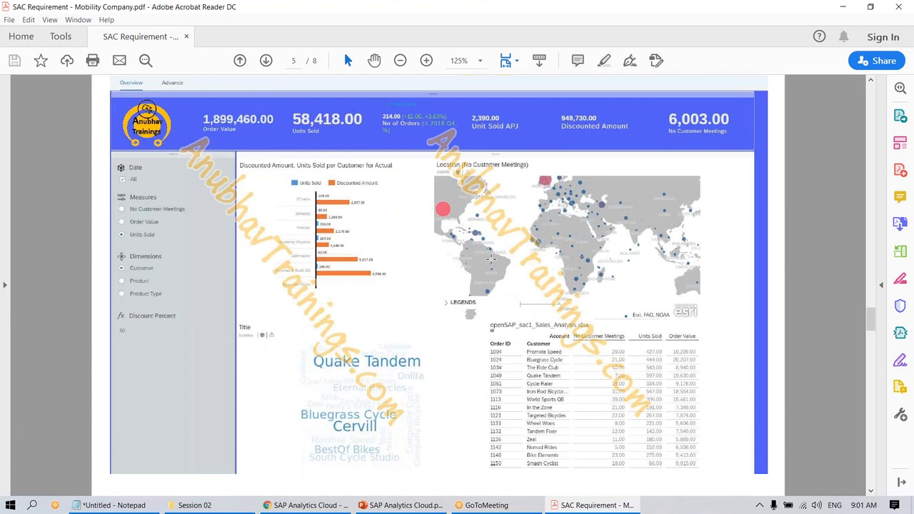
scroll(490, 259, "down", 10)
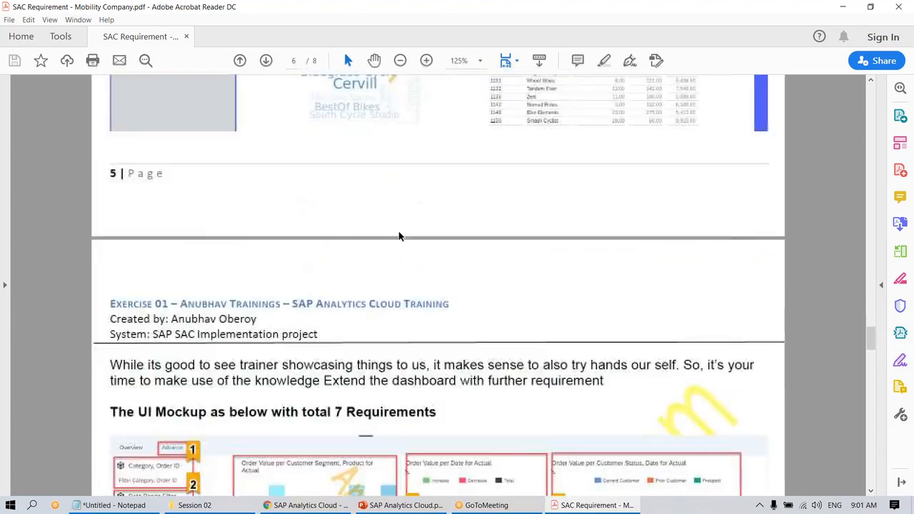
left_click_drag(109, 205, 678, 207)
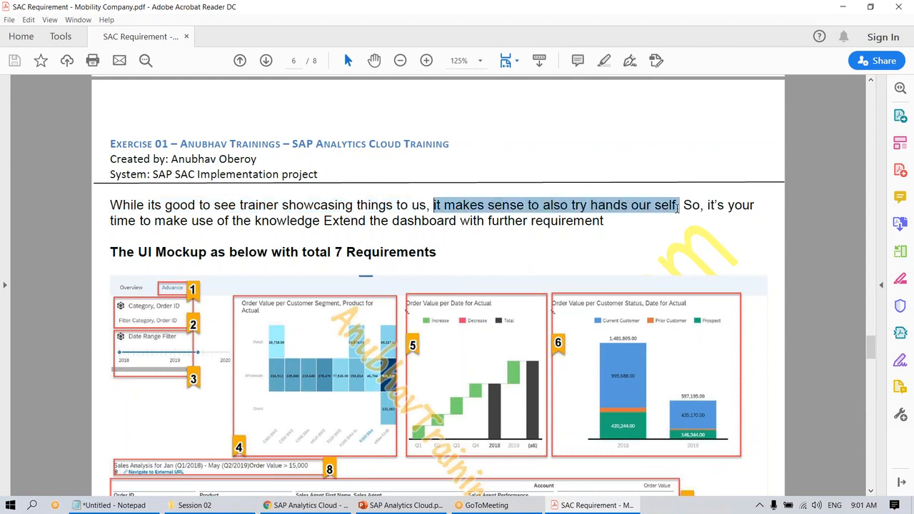
left_click(466, 261)
scroll(457, 257, "down", 3)
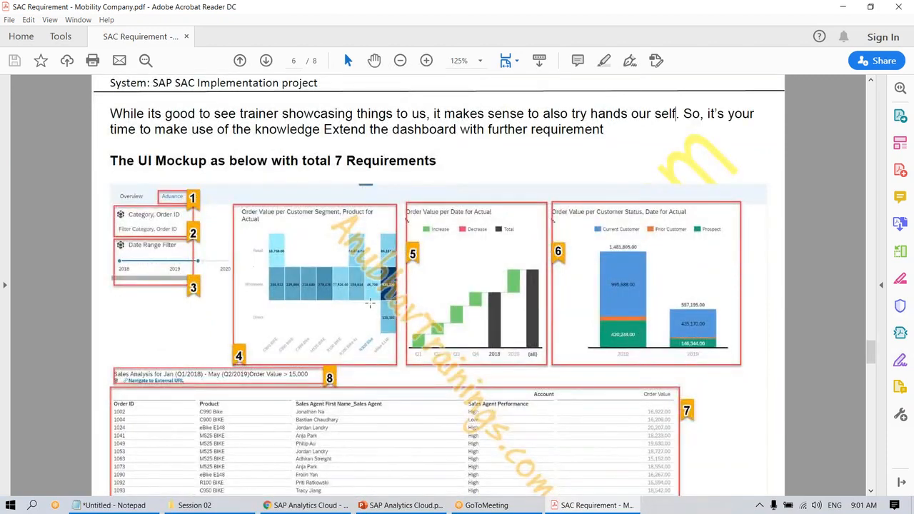
scroll(369, 236, "down", 3)
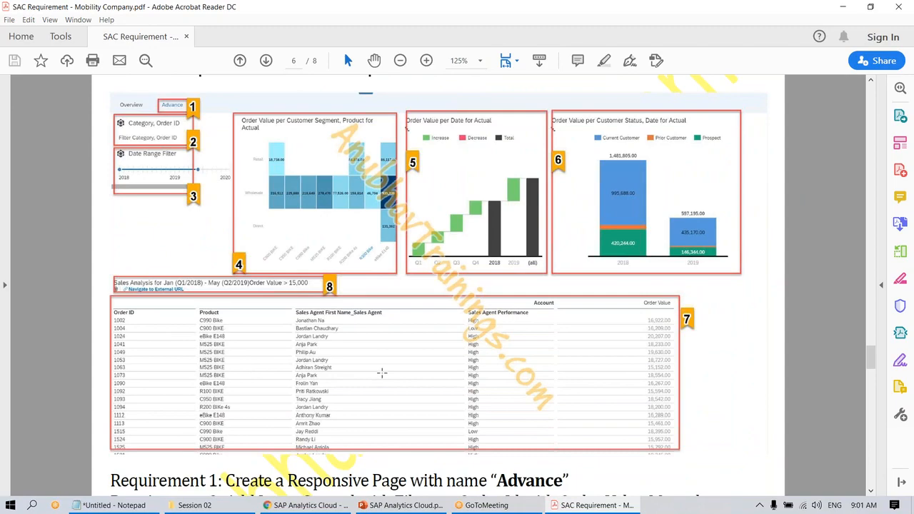
- Read through the numbered exercise requirements and review the finished Overview dashboard mockup on page 5
scroll(382, 374, "down", 10)
scroll(438, 286, "down", 15)
scroll(377, 346, "down", 10)
scroll(377, 346, "up", 5)
scroll(377, 346, "up", 15)
scroll(370, 350, "up", 12)
scroll(368, 347, "up", 10)
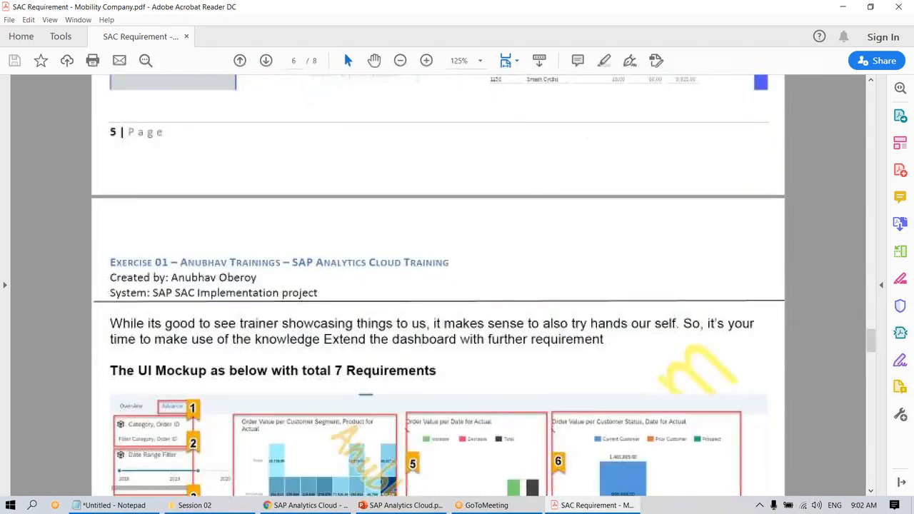
scroll(439, 286, "down", 5)
scroll(438, 286, "down", 3)
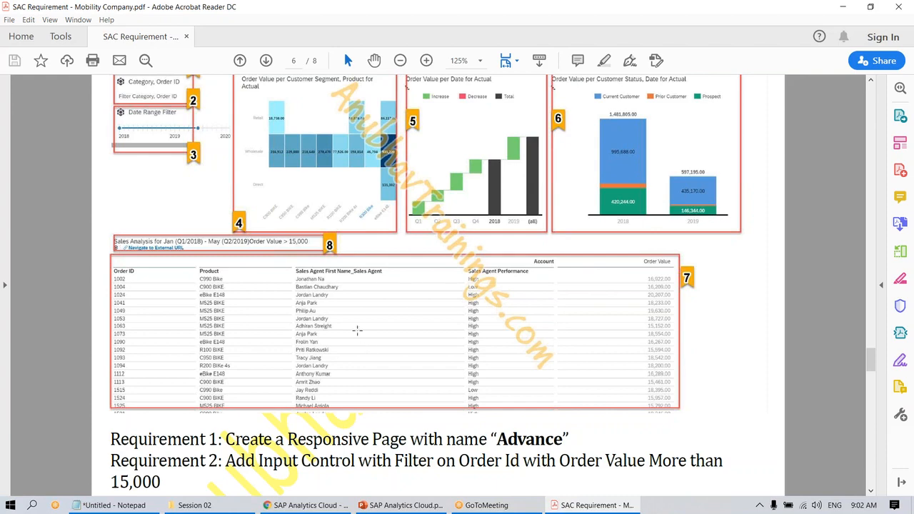
scroll(357, 330, "up", 15)
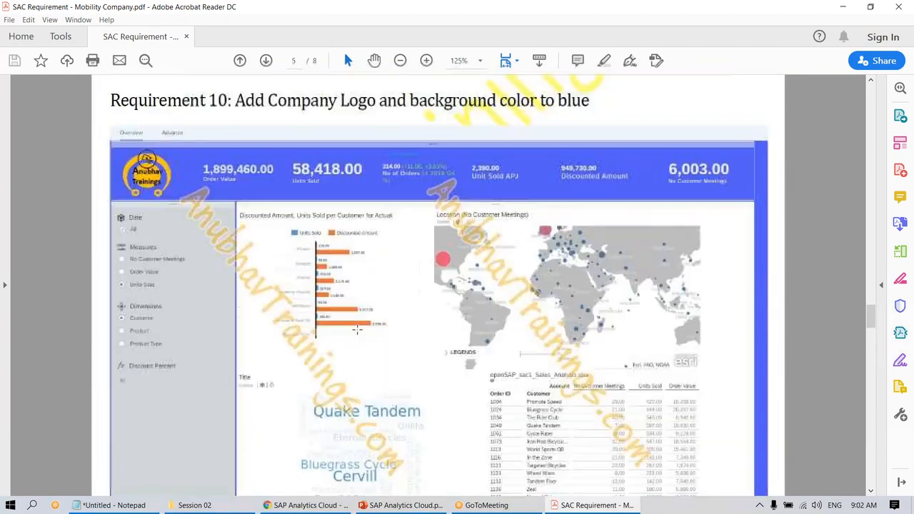
scroll(357, 331, "down", 1)
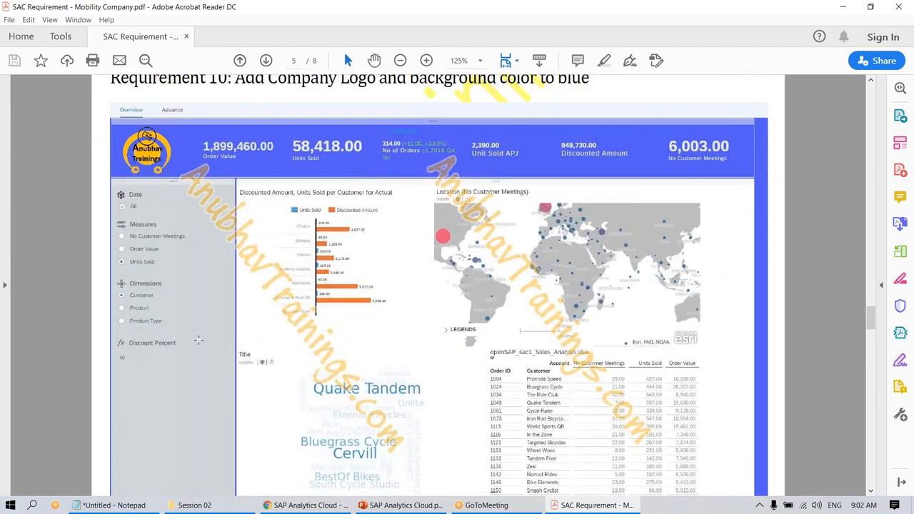
scroll(509, 346, "down", 2)
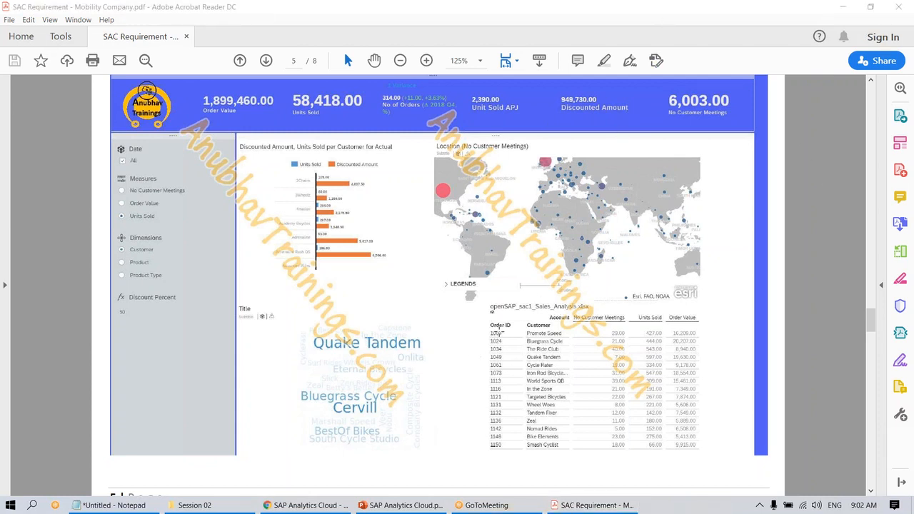
left_click(402, 505)
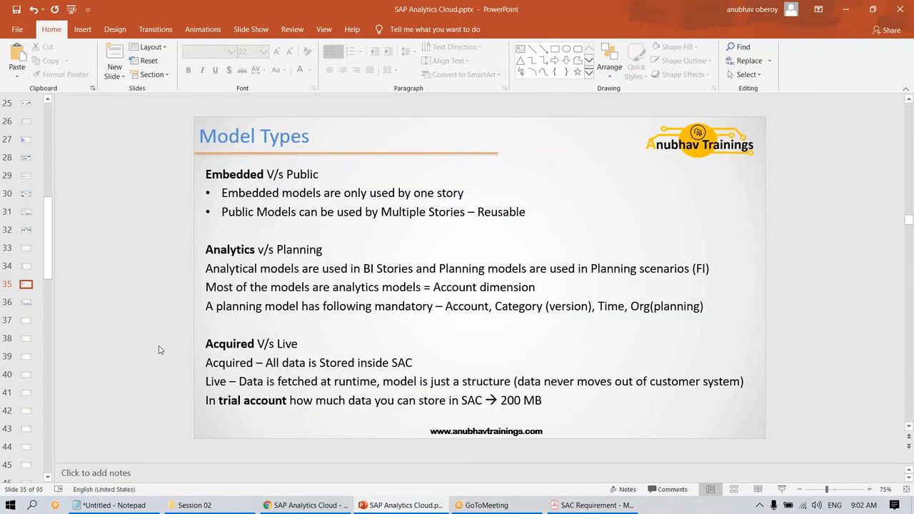
scroll(160, 350, "up", 2)
scroll(160, 350, "up", 2)
scroll(160, 350, "down", 4)
- Switch to the SAP Analytics Cloud story and examine its Sales_Data in both the grid and the exploration modes
left_click(307, 505)
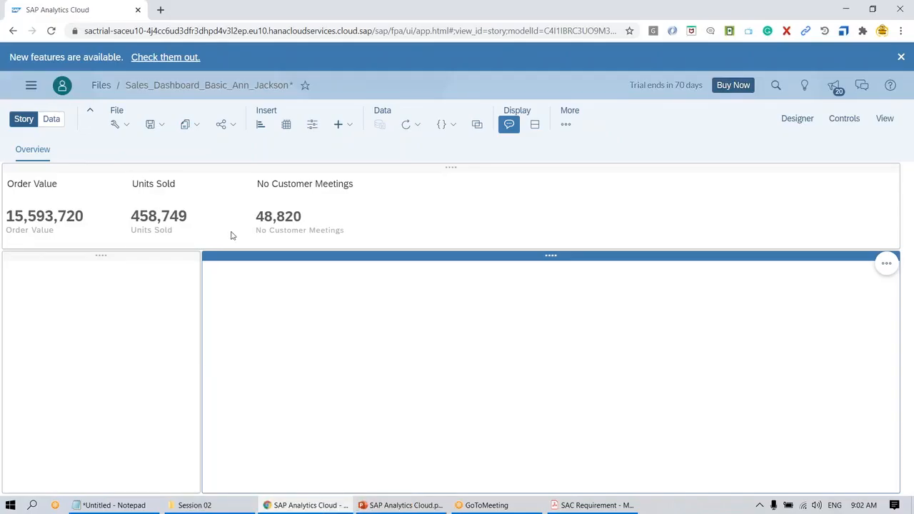
left_click(51, 119)
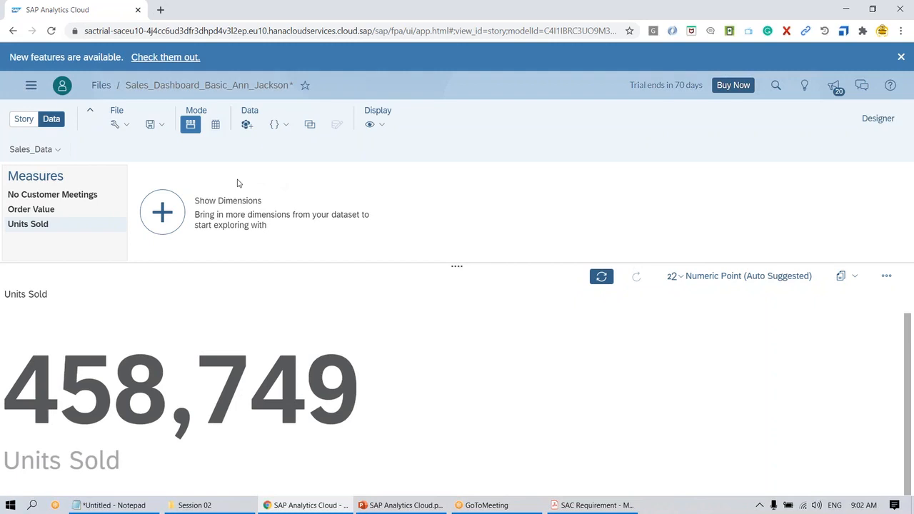
left_click(214, 126)
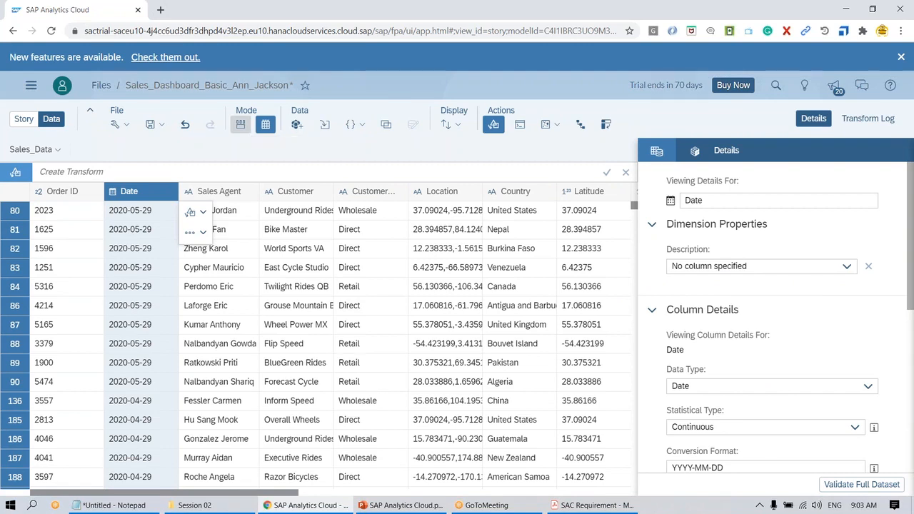
left_click(241, 124)
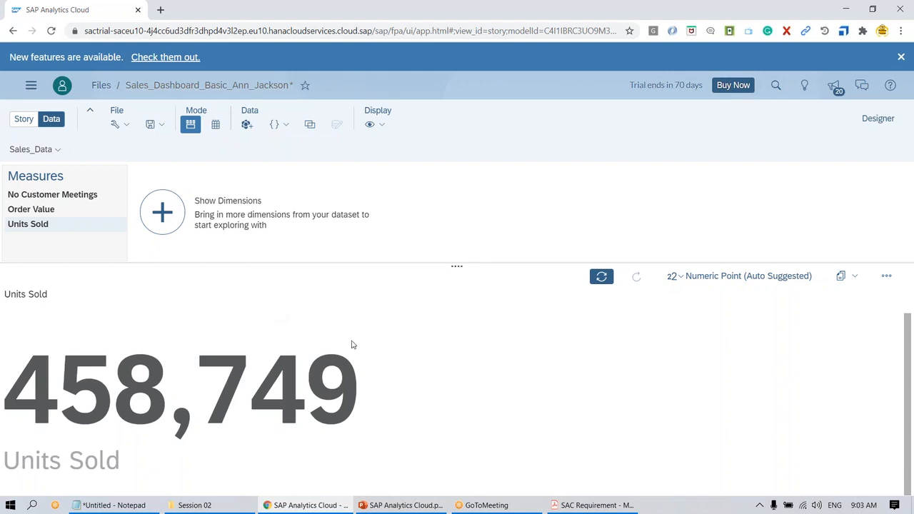
left_click(304, 508)
left_click(301, 506)
- Return to the story's Overview page and save the story
left_click(18, 123)
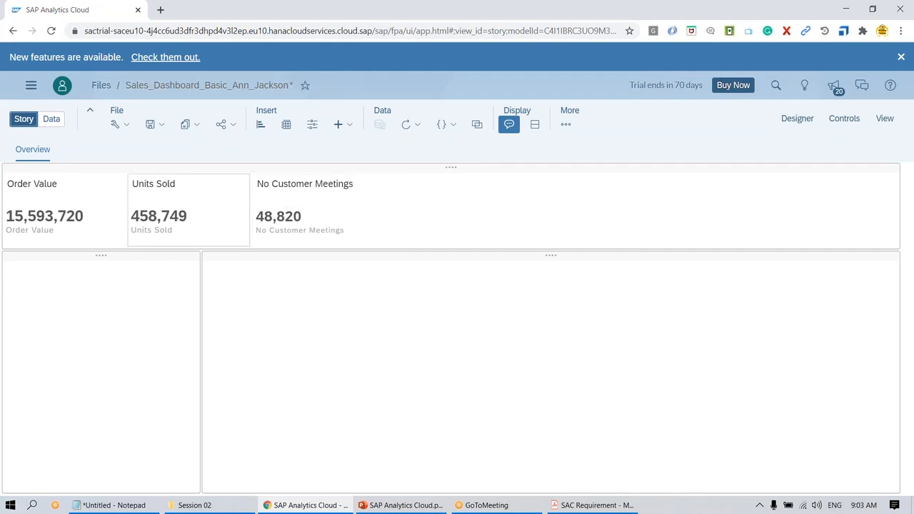
left_click(152, 125)
left_click(152, 145)
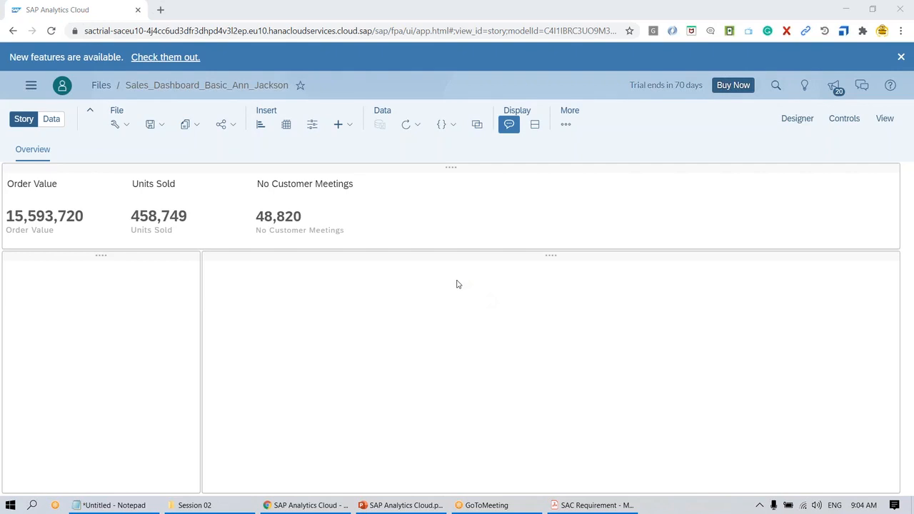
- Open sapanalytics.cloud in a new browser tab
left_click(161, 10)
left_click(172, 29)
type("sapana")
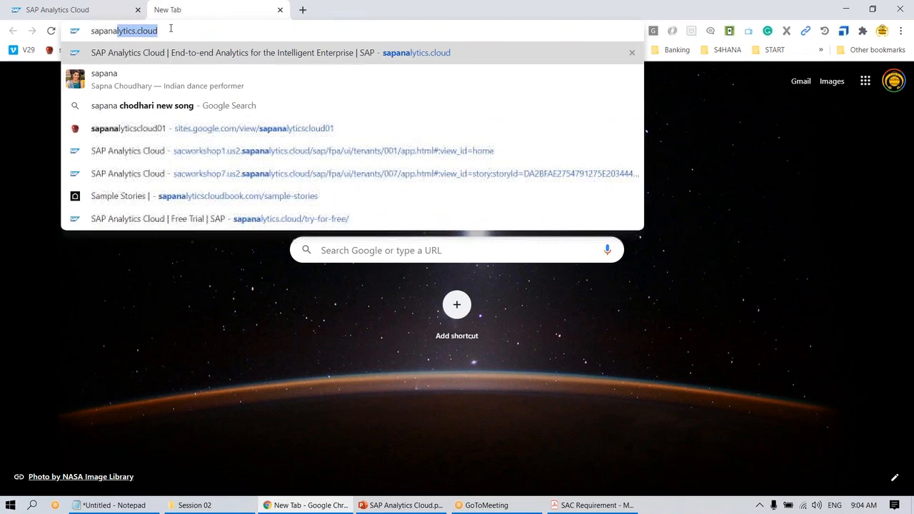
key("End")
key("ctrl+a")
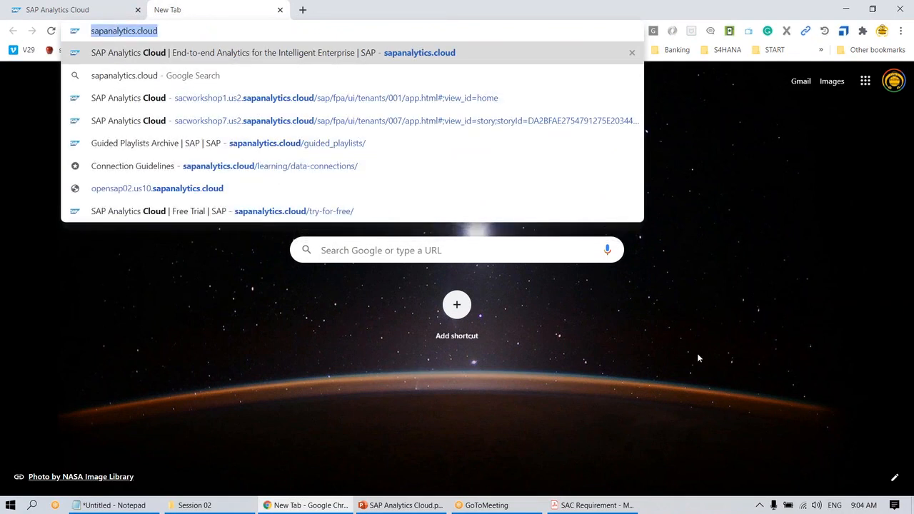
left_click(783, 450)
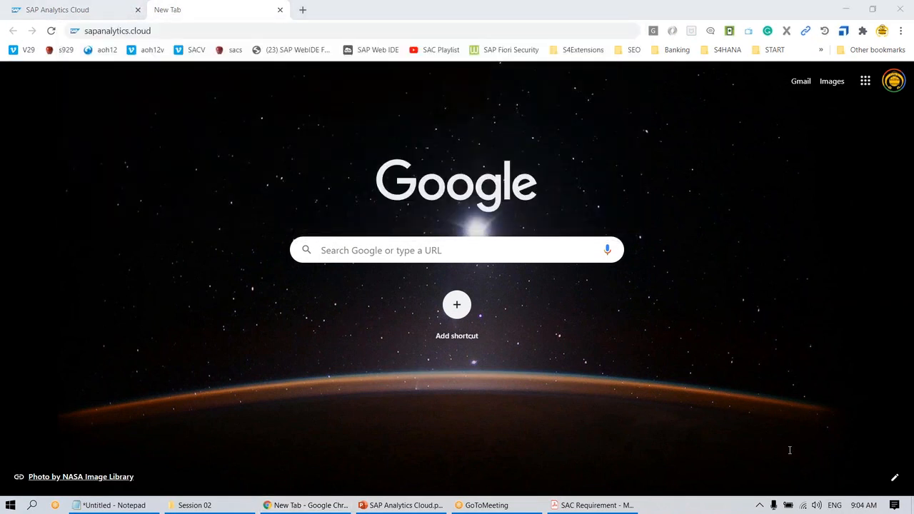
left_click(210, 32)
key("Return")
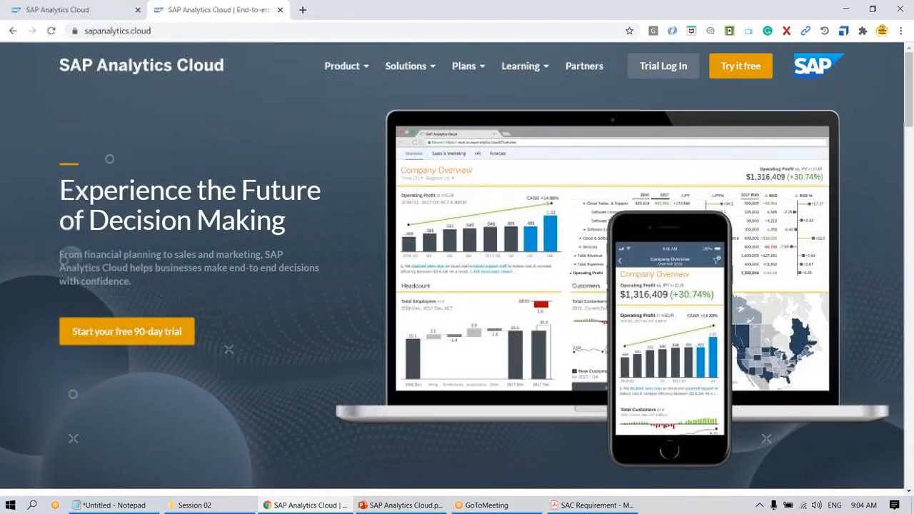
- Open the free 90-day trial form, set the product area of interest to Both and accept the marketing consent
left_click(145, 337)
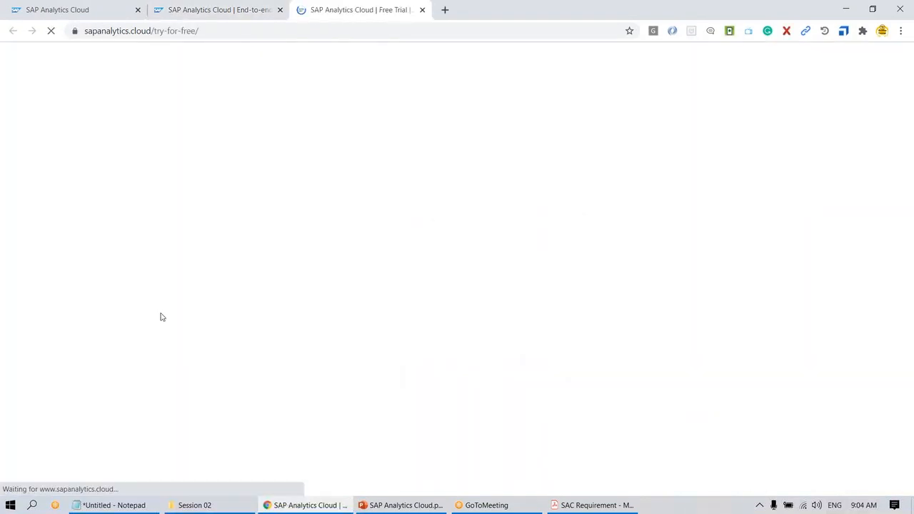
scroll(161, 317, "down", 4)
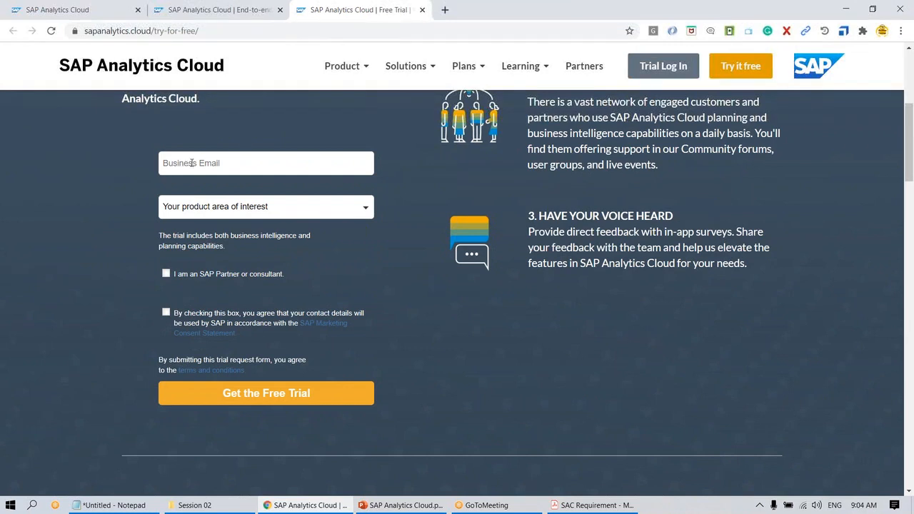
left_click(197, 213)
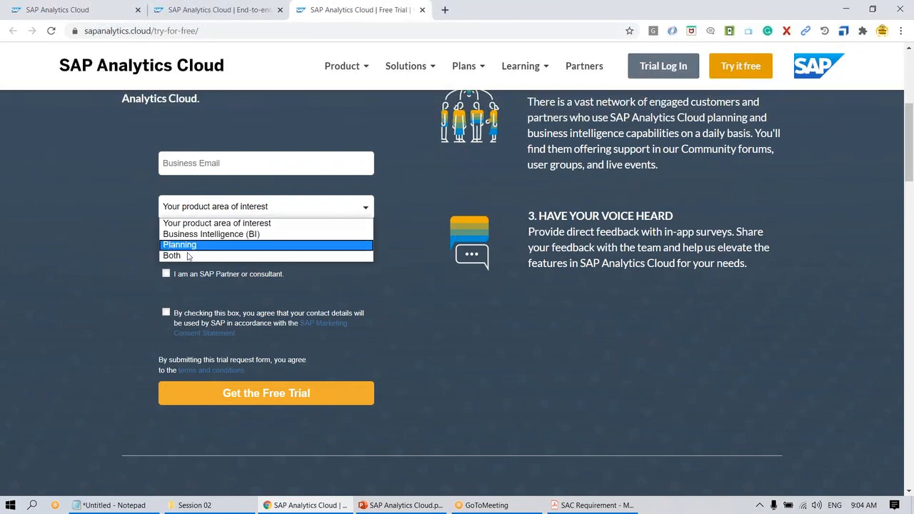
left_click(185, 256)
left_click(166, 313)
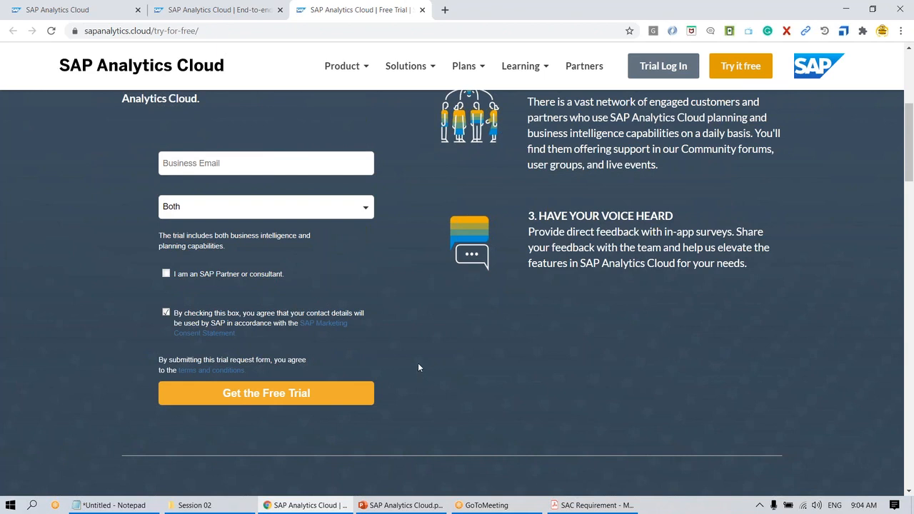
- Look over the story and the benefits section of the SAP Analytics Cloud home page, and return to the trial form
left_click(100, 11)
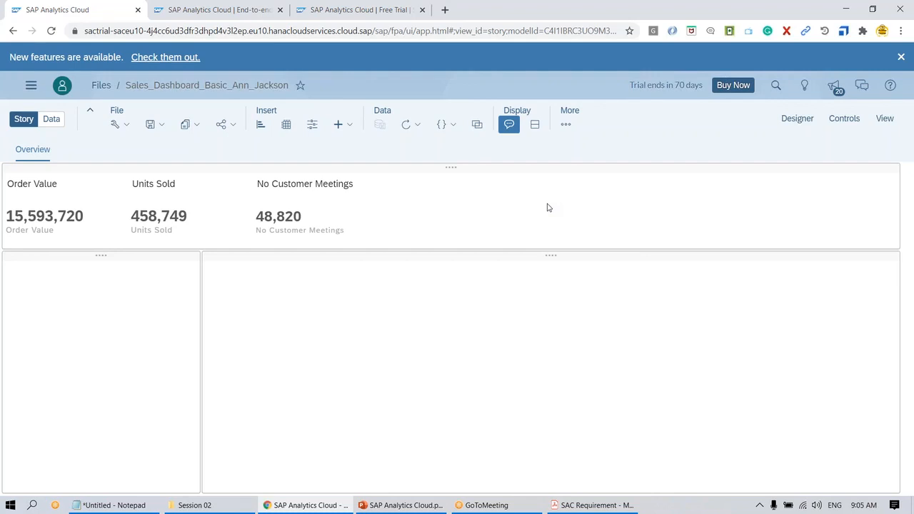
left_click(179, 12)
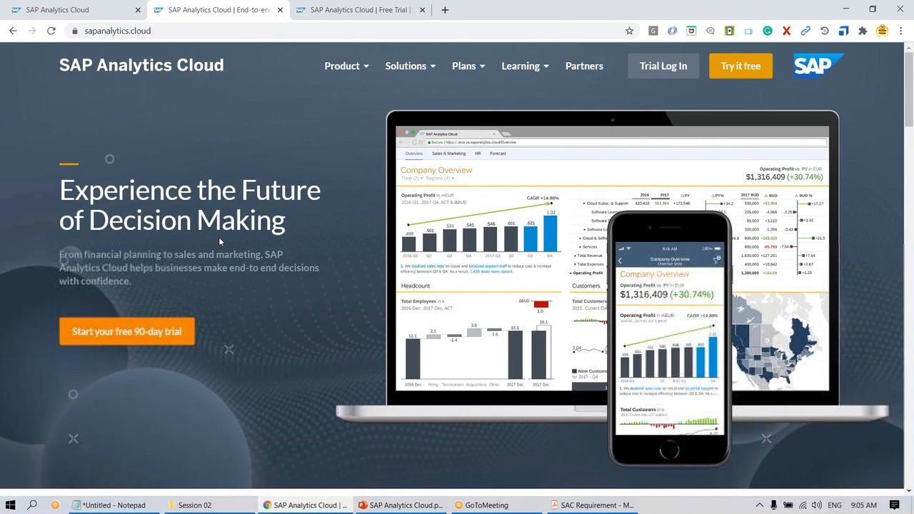
scroll(219, 237, "down", 4)
scroll(207, 246, "down", 1)
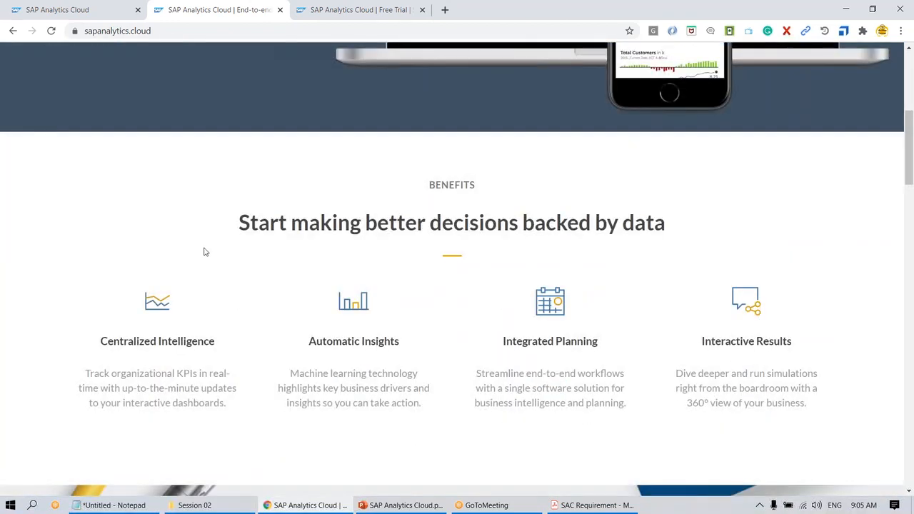
scroll(202, 250, "up", 4)
left_click(333, 23)
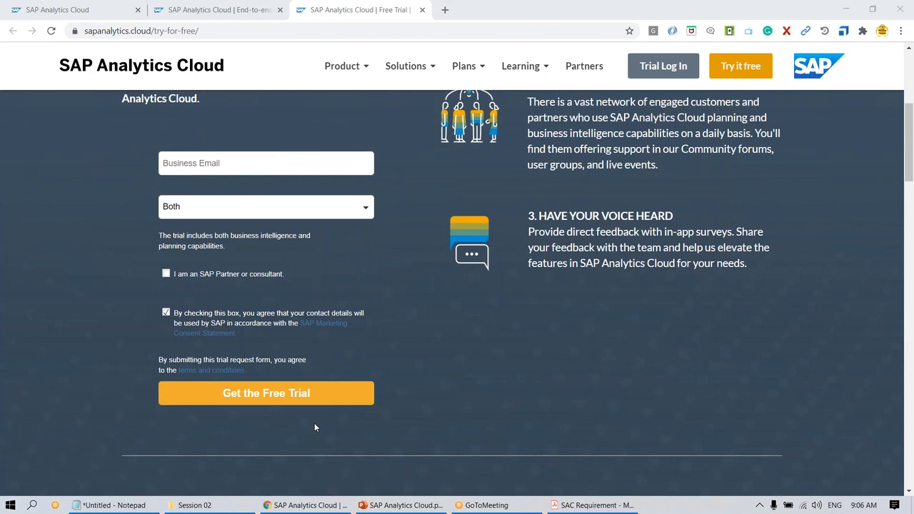
- Switch to the PowerPoint presentation and browse back from the Model Types slide to the slide on business content delivered by SAP
left_click(400, 505)
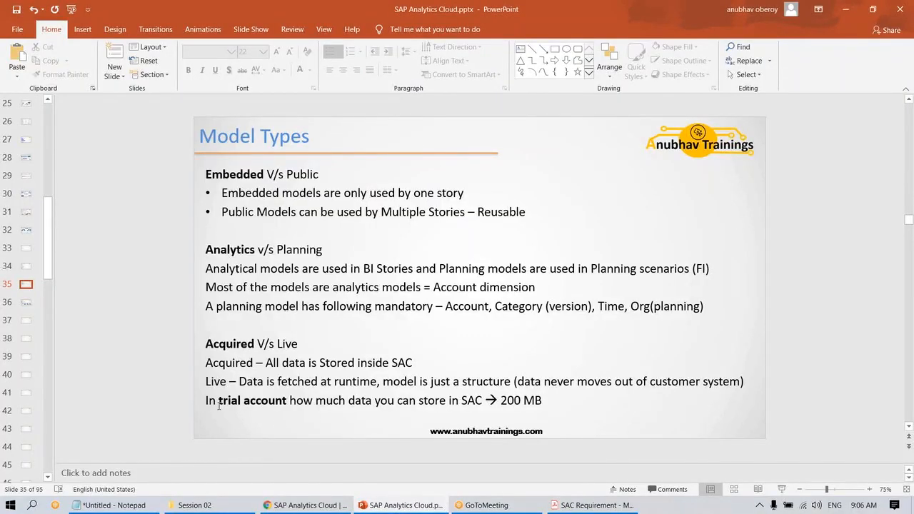
scroll(219, 406, "up", 4)
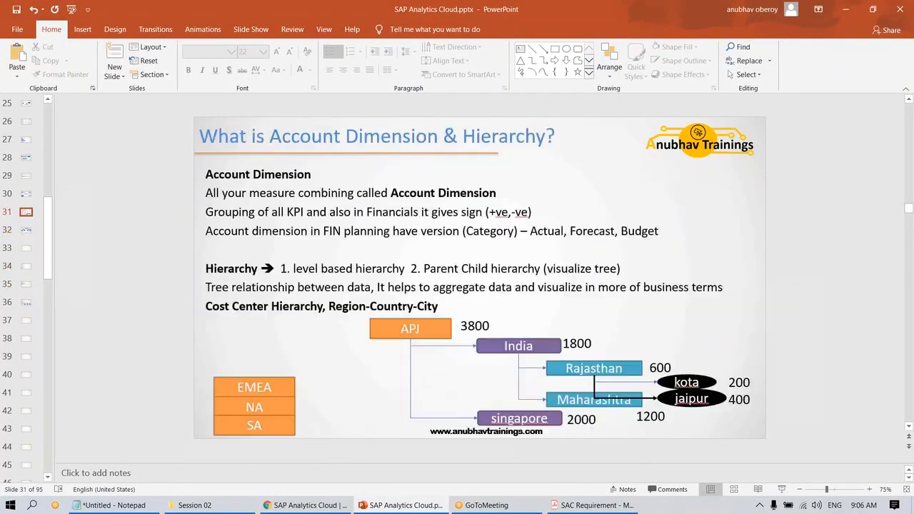
scroll(479, 277, "up", 3)
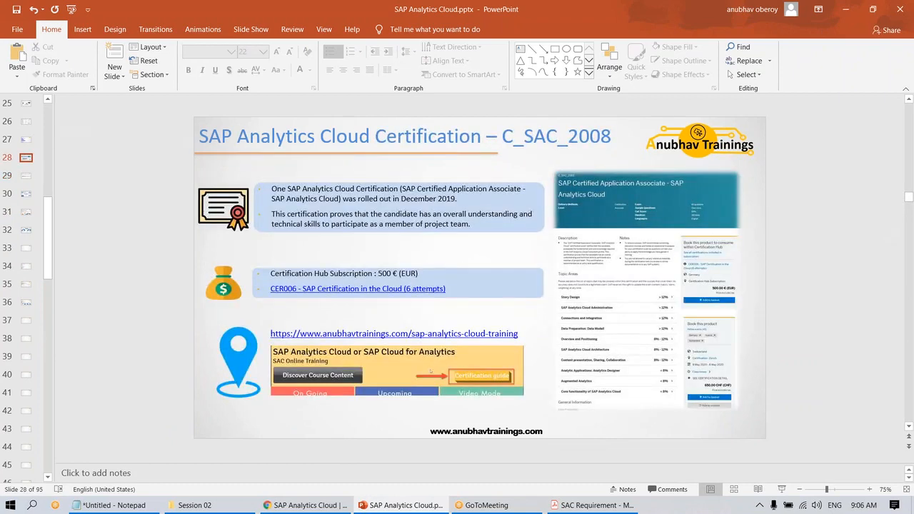
scroll(431, 370, "up", 2)
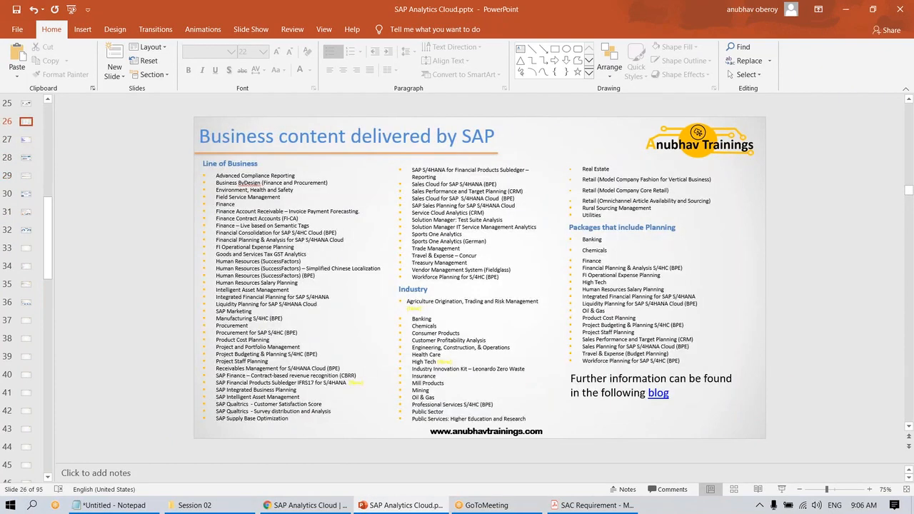